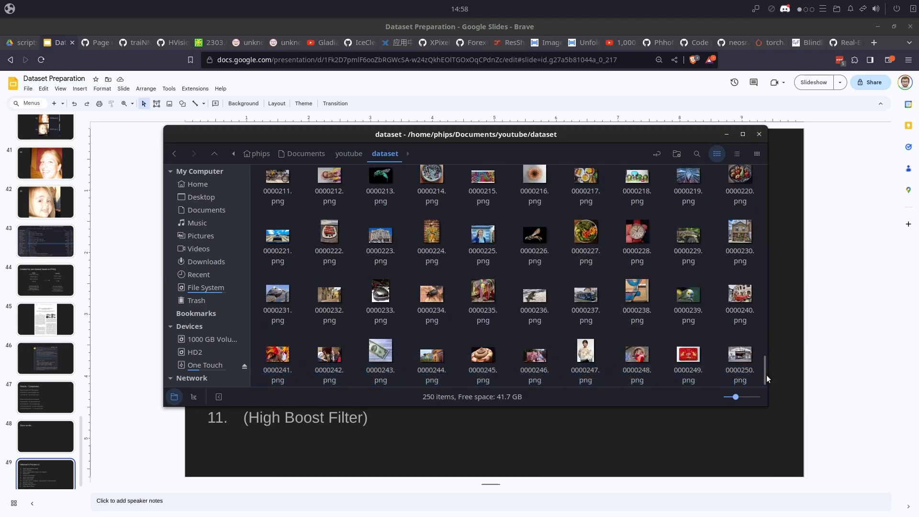
- Look through the image thumbnails in the dataset folder from beginning to end
drag(765, 375, 762, 203)
scroll(505, 245, down, 20)
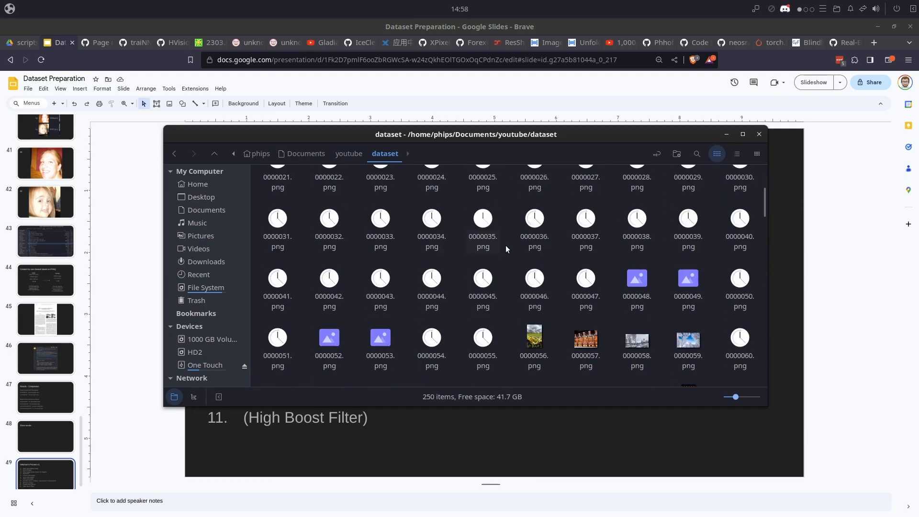
scroll(594, 258, down, 2)
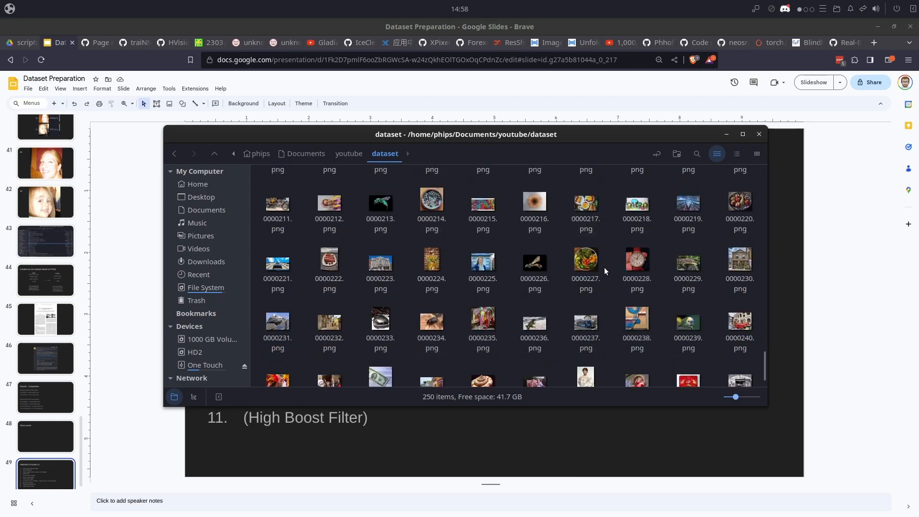
drag(765, 367, 753, 175)
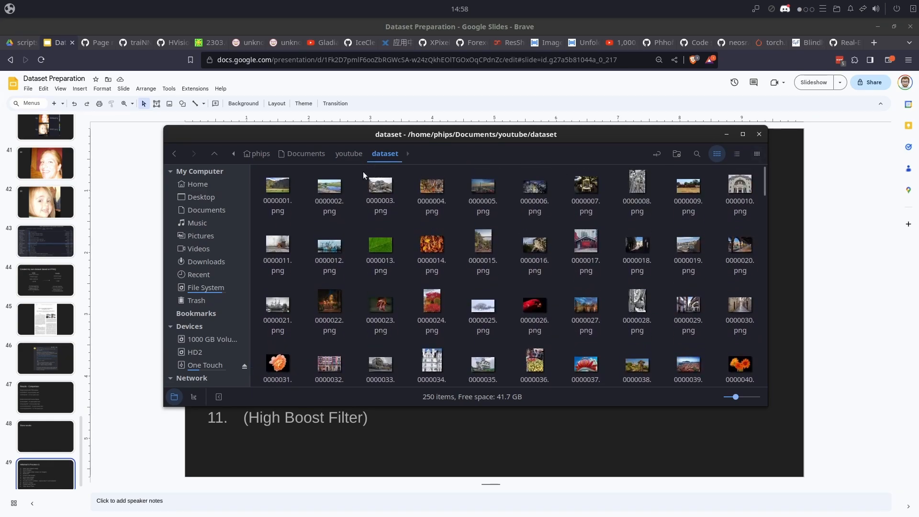
- Go up to the youtube folder that contains the dataset and open a terminal there, placed beside the files
click(349, 154)
click(275, 201)
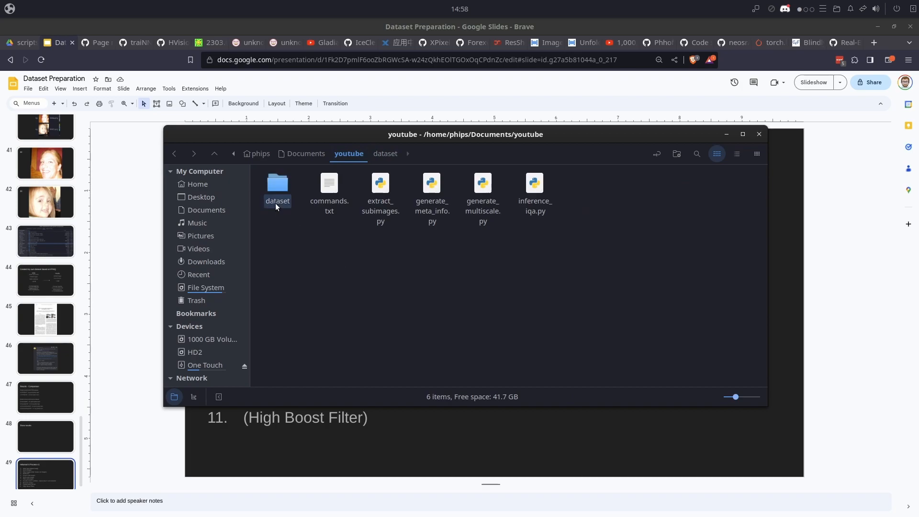
click(298, 270)
click(276, 192)
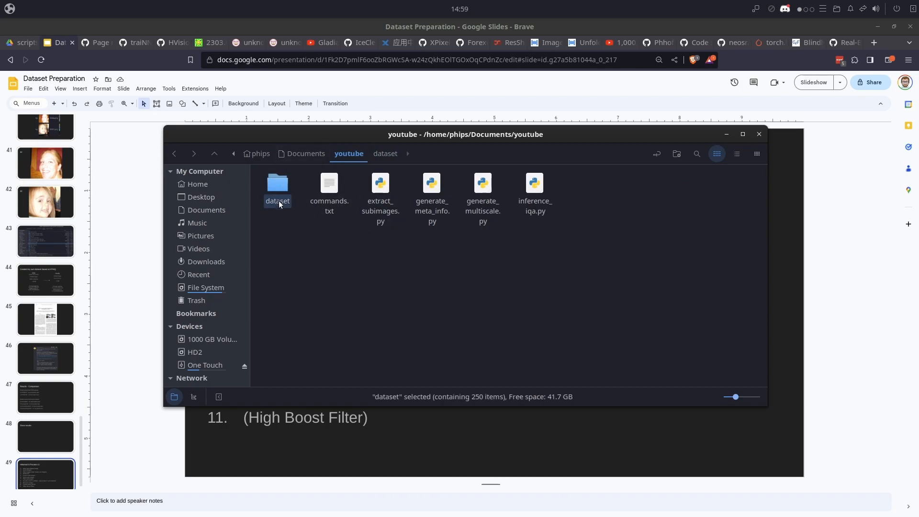
right_click(433, 269)
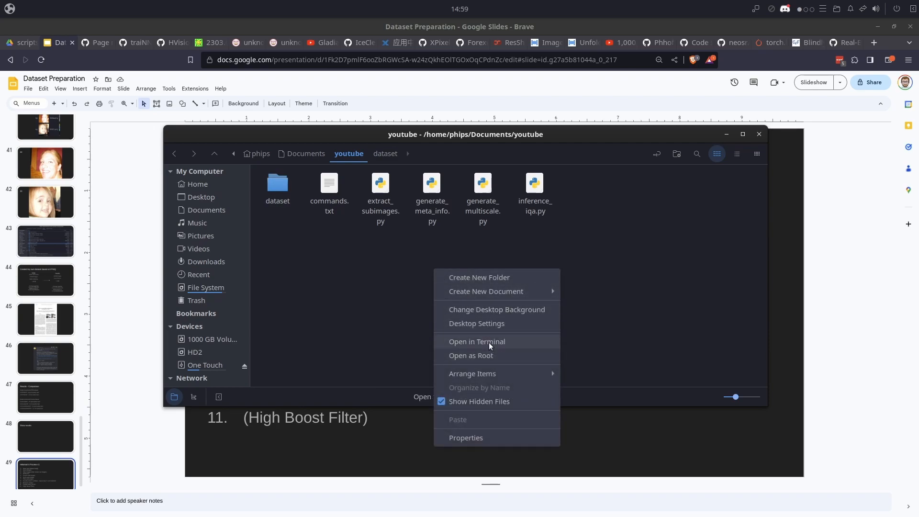
click(489, 343)
drag(250, 73, 706, 195)
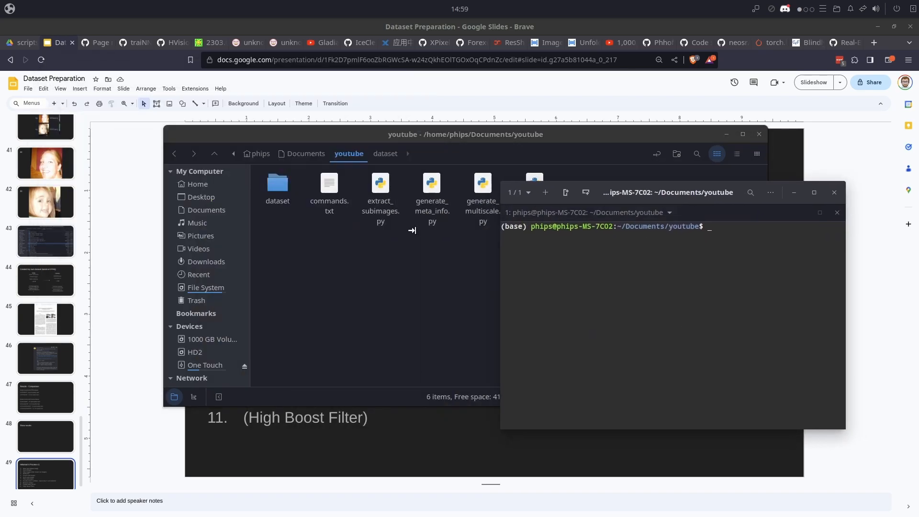
- Open commands.txt and run its first command in the terminal: python inference_iqa.py -m hyperiqa -i dataset --save_file dataset_score.txt
double_click(322, 209)
drag(123, 70, 15, 61)
key(ctrl+c)
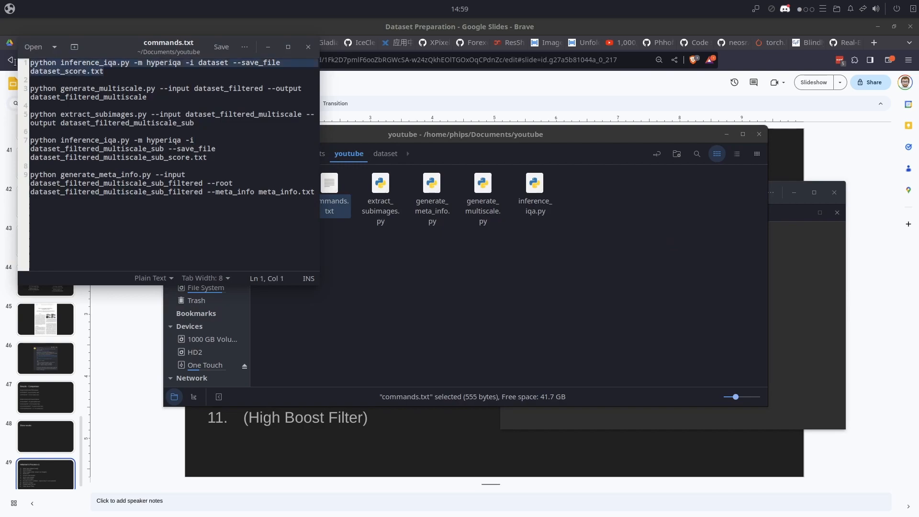
click(802, 321)
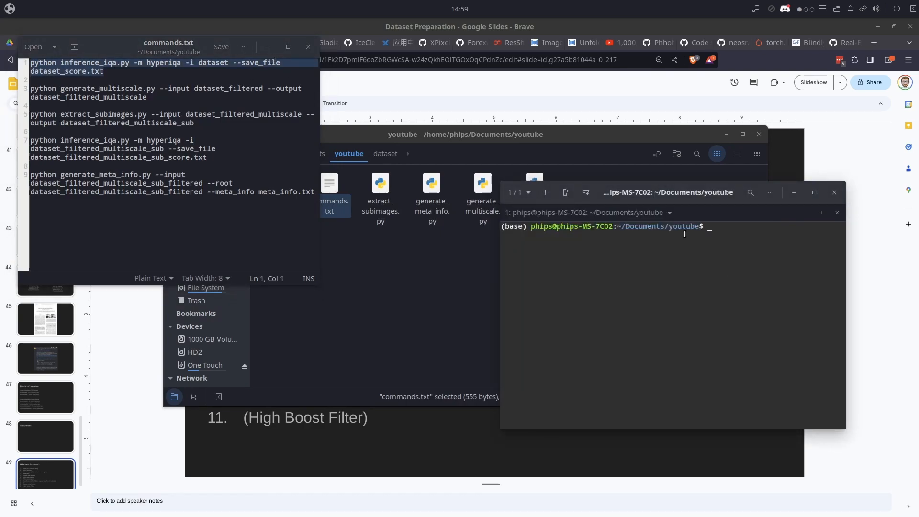
drag(667, 213, 433, 252)
right_click(458, 288)
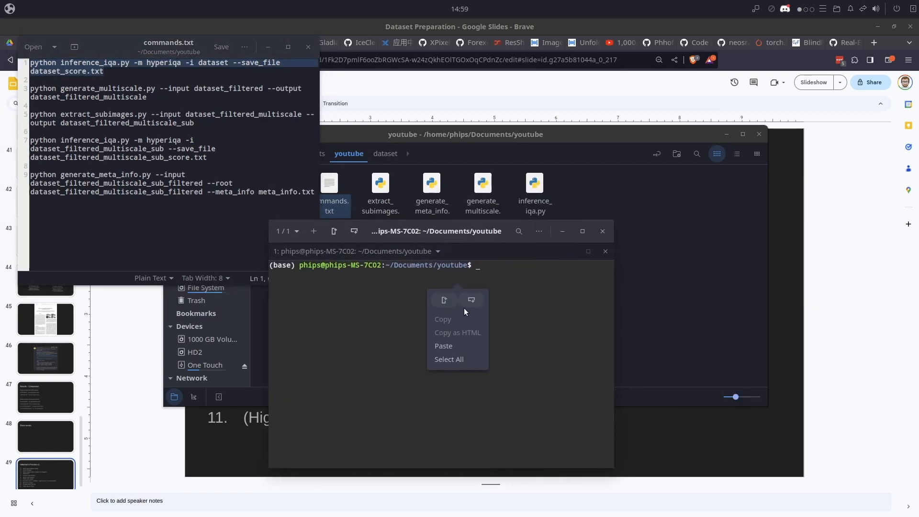
click(451, 341)
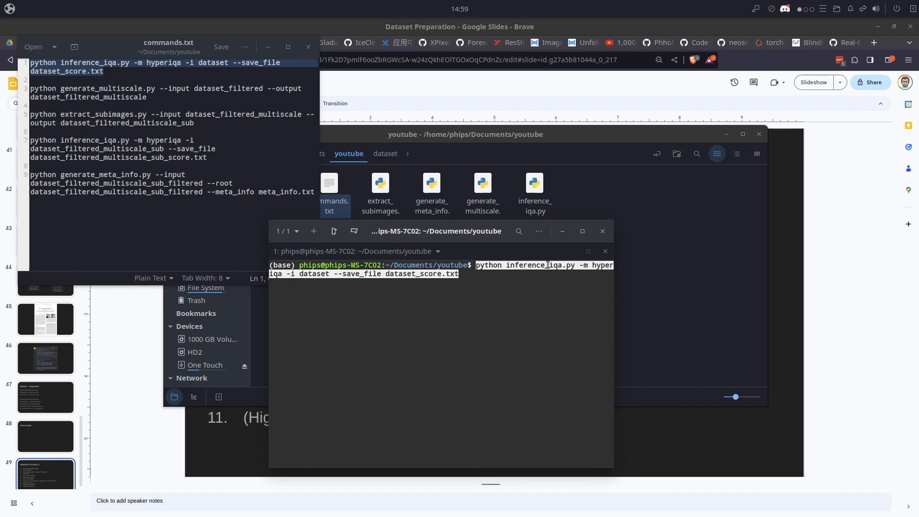
key(Right)
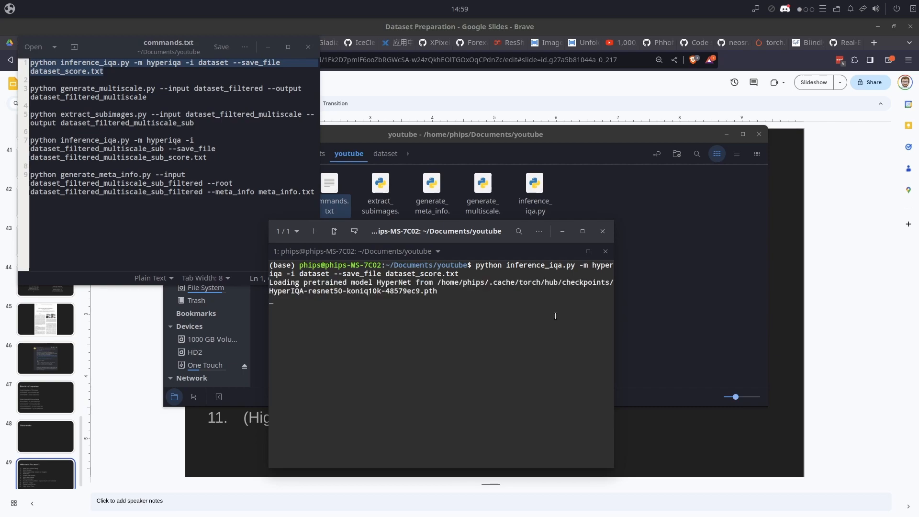
drag(455, 224, 478, 152)
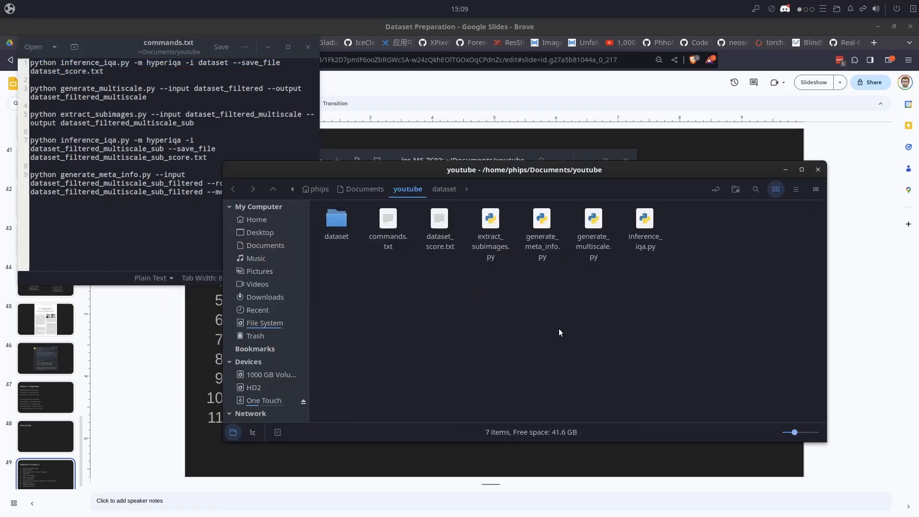
- Open dataset_score.txt in LibreOffice 7.5 Calc, importing it as UTF-8 text separated by tab, comma and semicolon
click(439, 249)
right_click(445, 250)
mouse_move(483, 271)
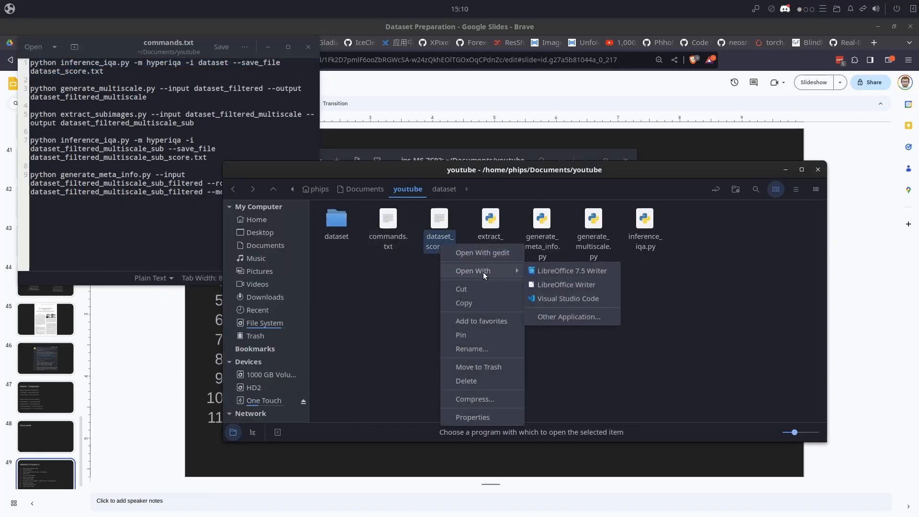
click(569, 312)
scroll(426, 295, down, 12)
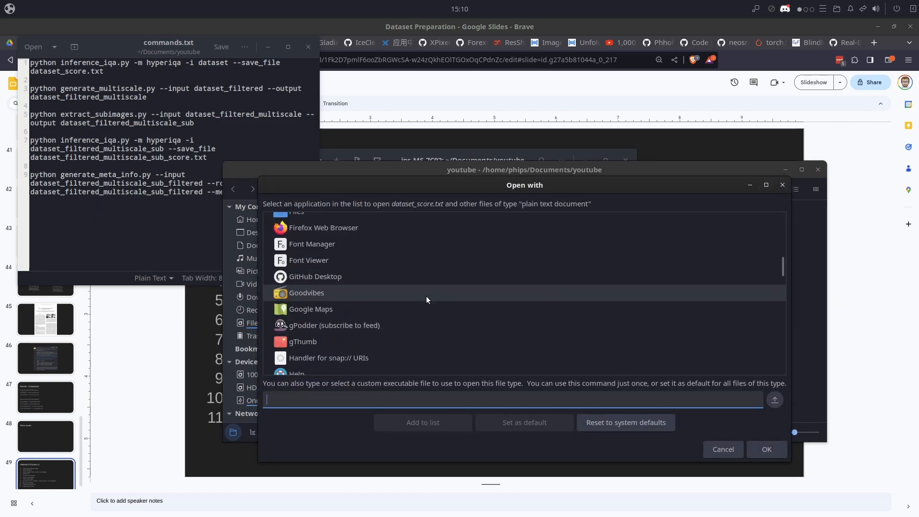
scroll(385, 286, down, 2)
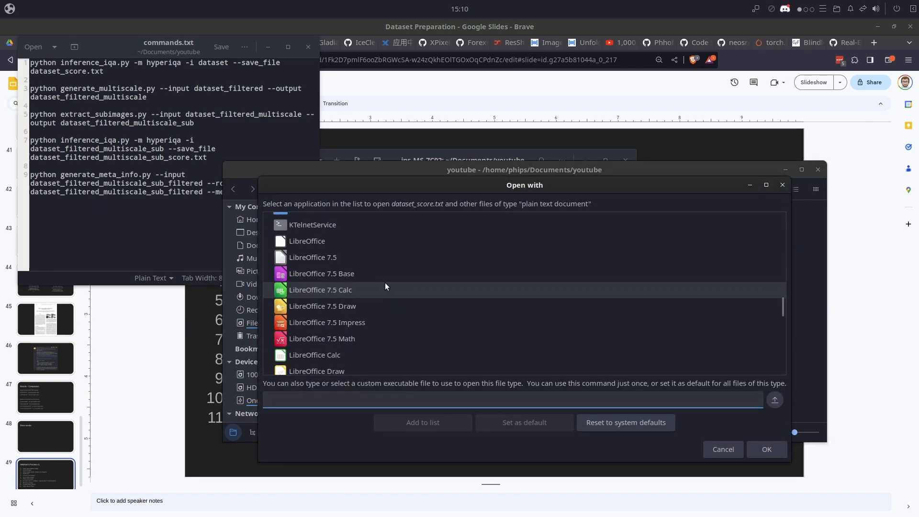
click(355, 290)
click(766, 450)
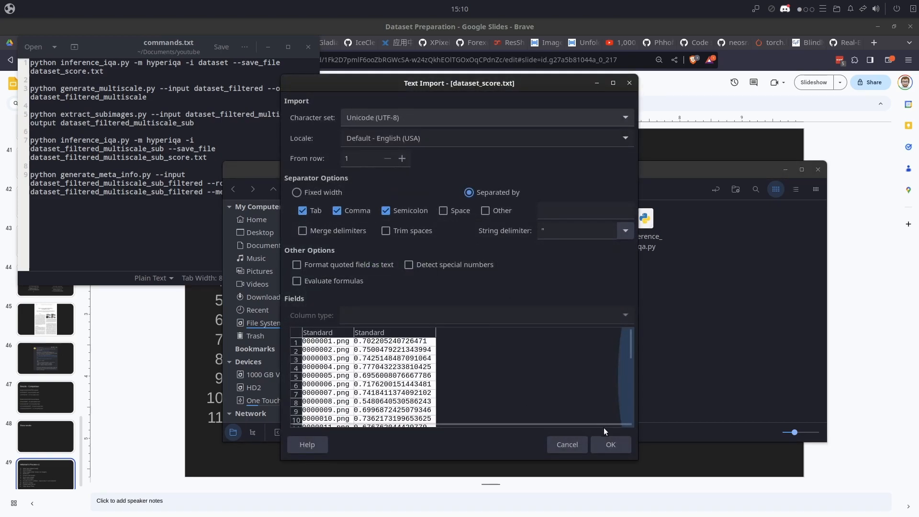
click(607, 440)
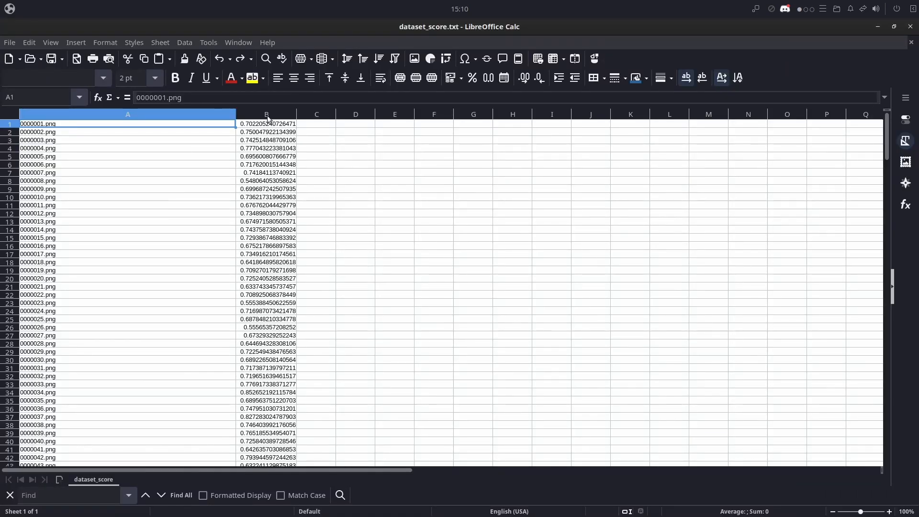
- Sort the sheet by the scores in column B in descending order, extending the selection to include the file names
click(268, 116)
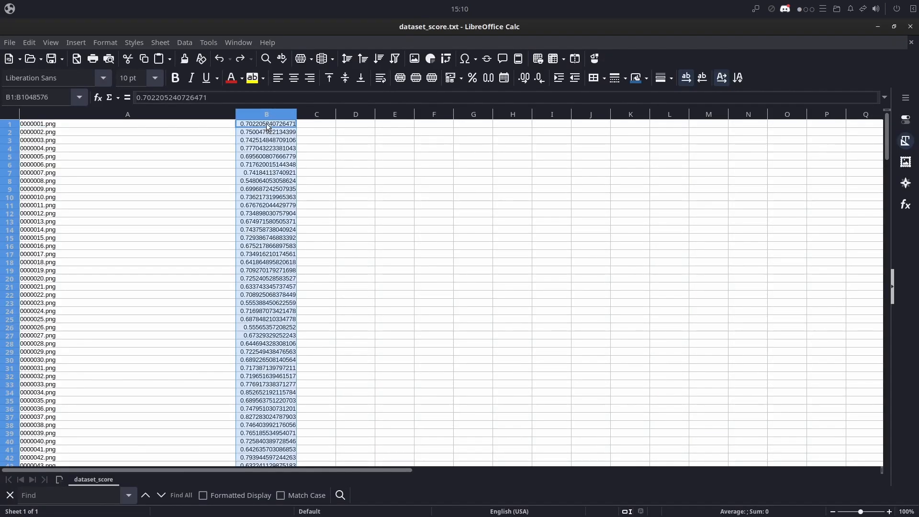
click(378, 61)
click(404, 330)
click(352, 215)
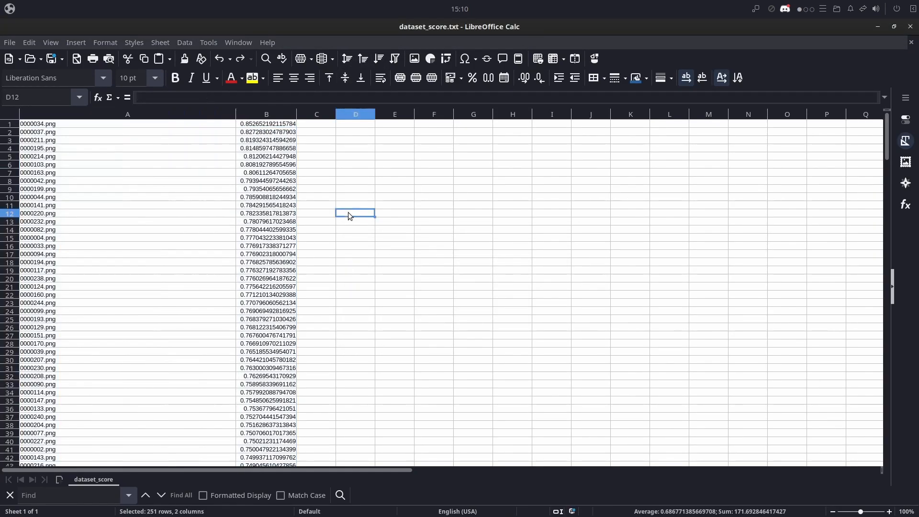
- Search the dataset folder for 34 and view 0000034.png, the image listed in the first row of the sorted scores
click(238, 125)
click(95, 125)
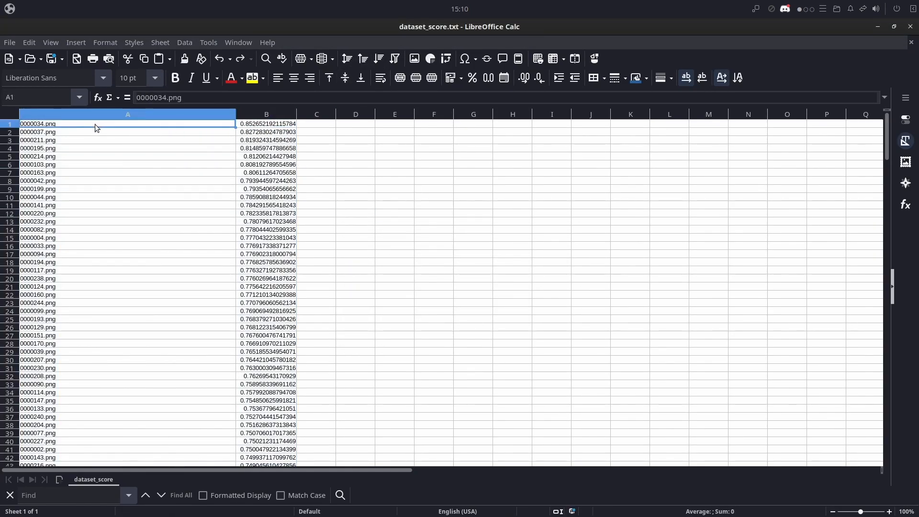
click(254, 124)
key(alt+Tab)
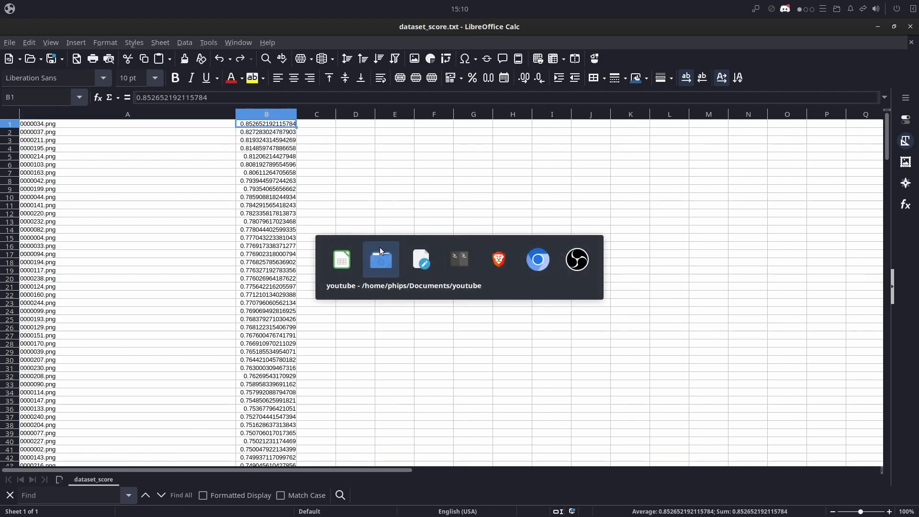
double_click(354, 229)
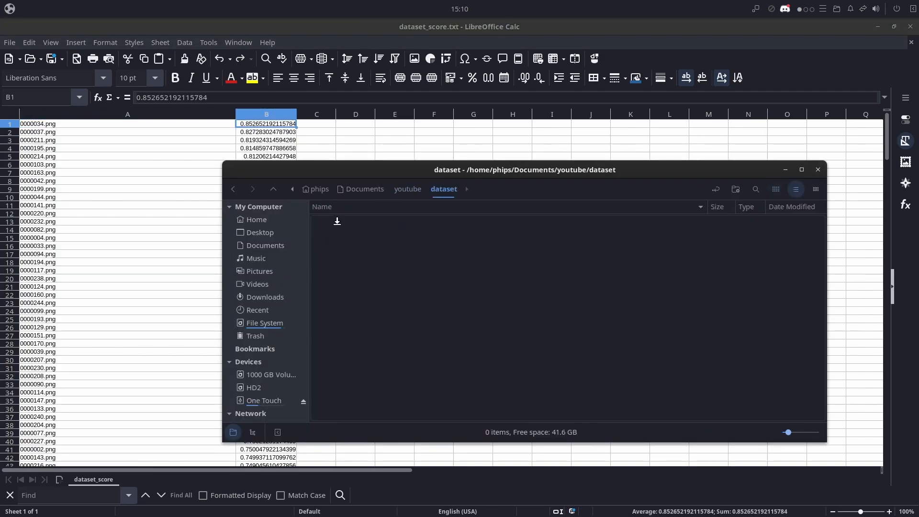
click(756, 189)
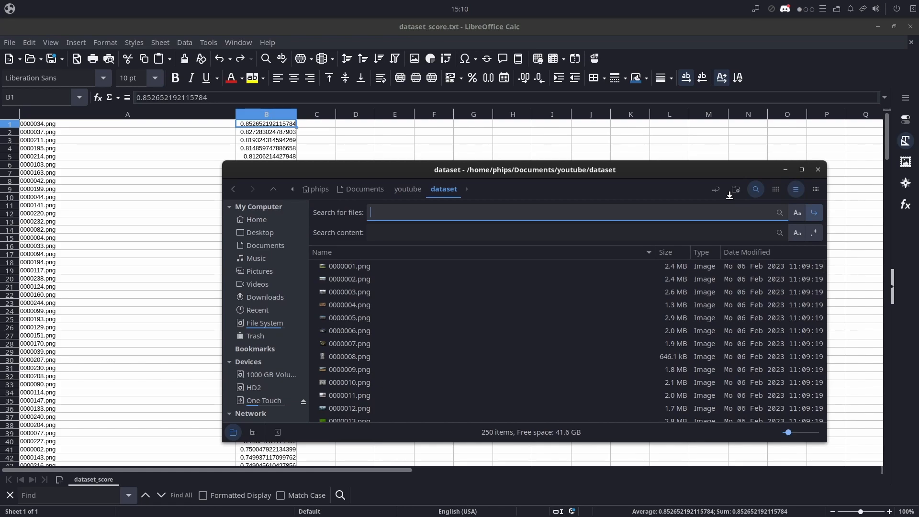
key(Return)
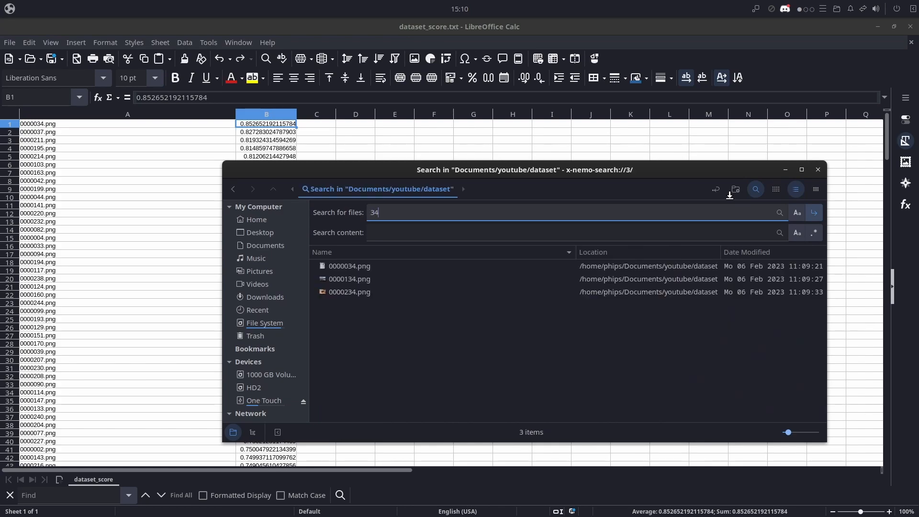
double_click(341, 267)
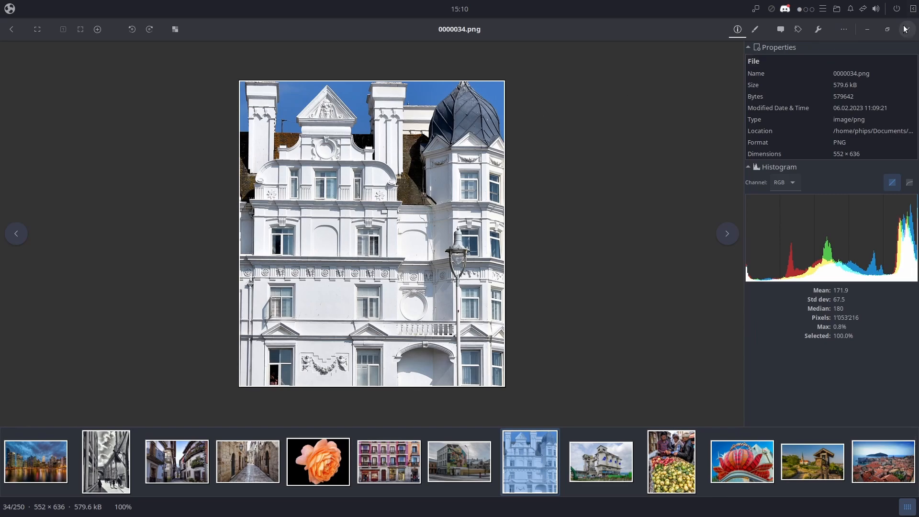
key(Escape)
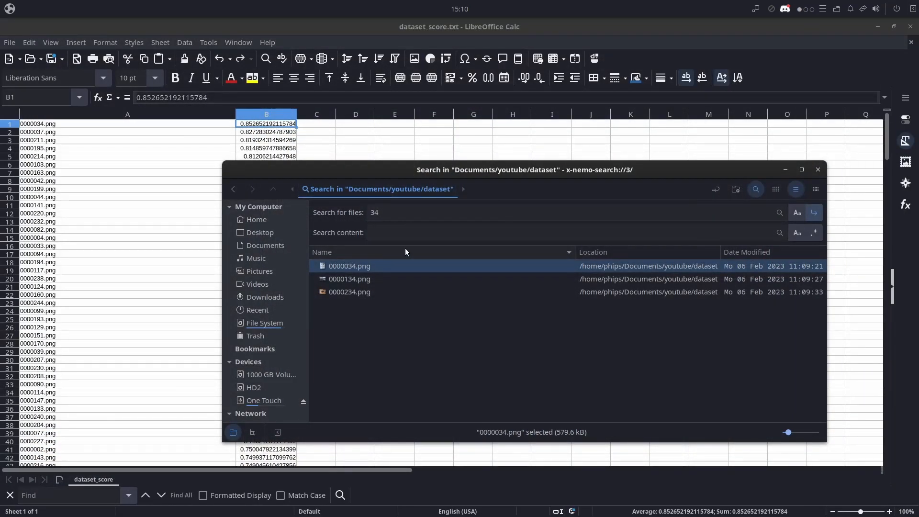
- Find the last image in the sorted scores, search the dataset folder for 245 and view 0000245.png
drag(888, 152, 870, 433)
key(alt+Tab)
drag(385, 217, 337, 215)
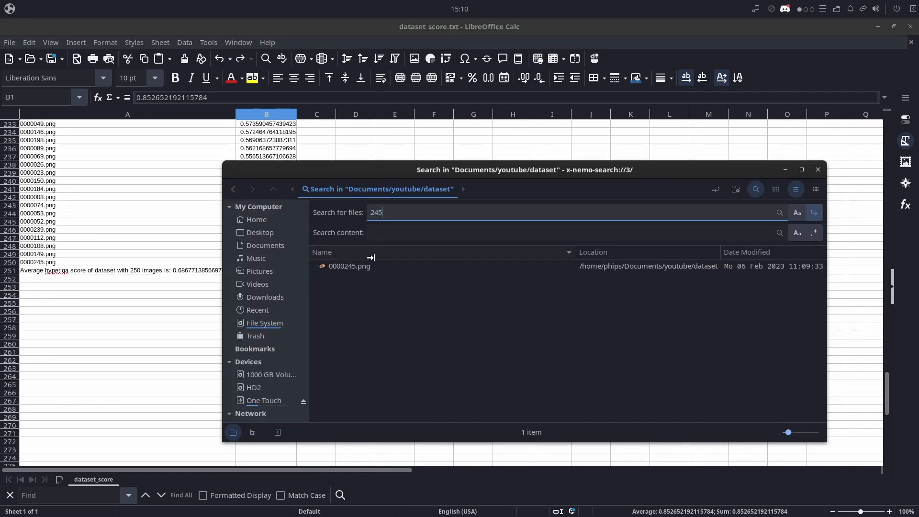
click(359, 266)
double_click(361, 270)
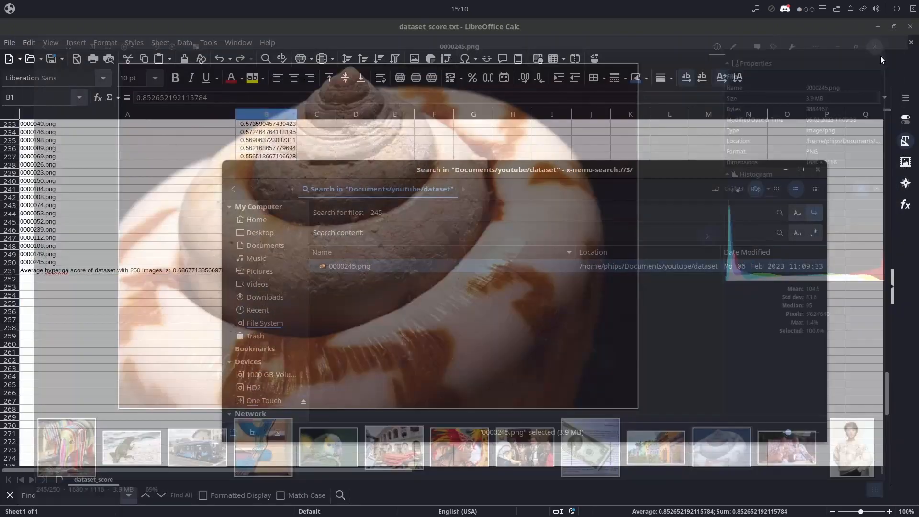
click(907, 29)
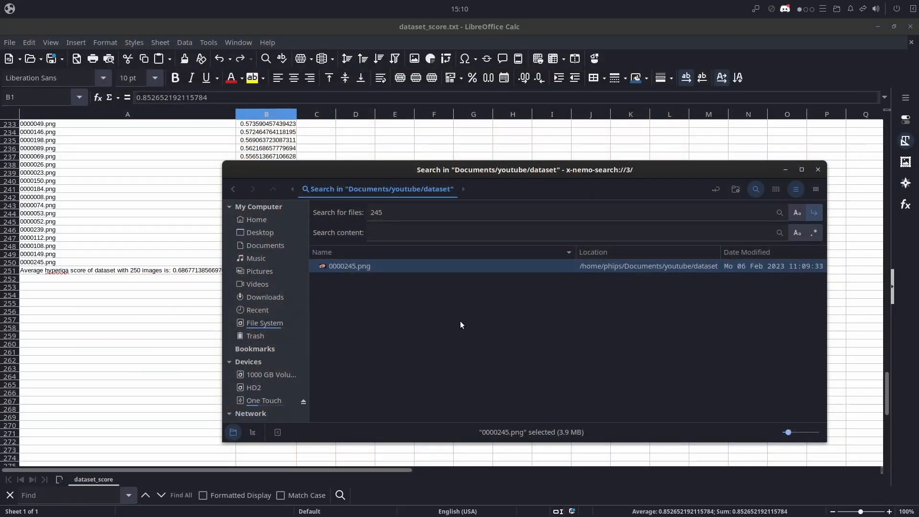
- Examine the sorted scores in the sheet from the lowest rows up through the middle of the list
click(129, 296)
scroll(228, 315, up, 19)
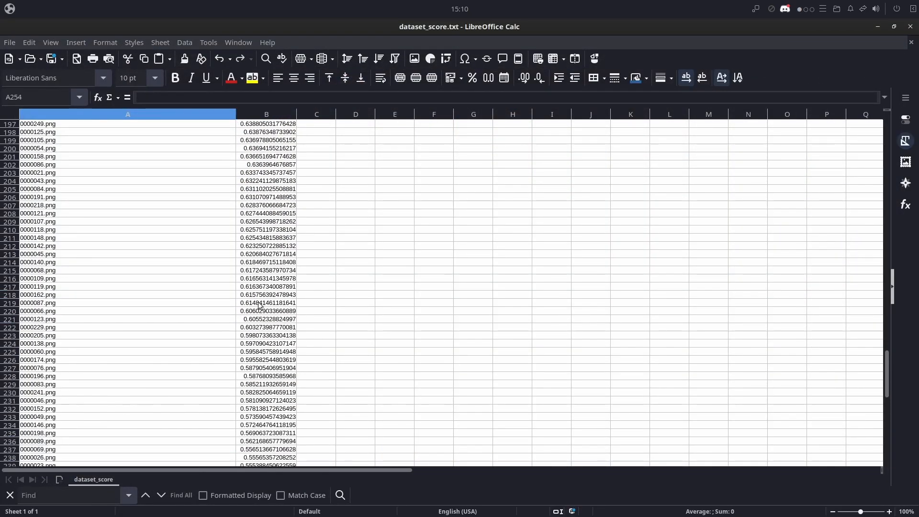
scroll(228, 315, up, 20)
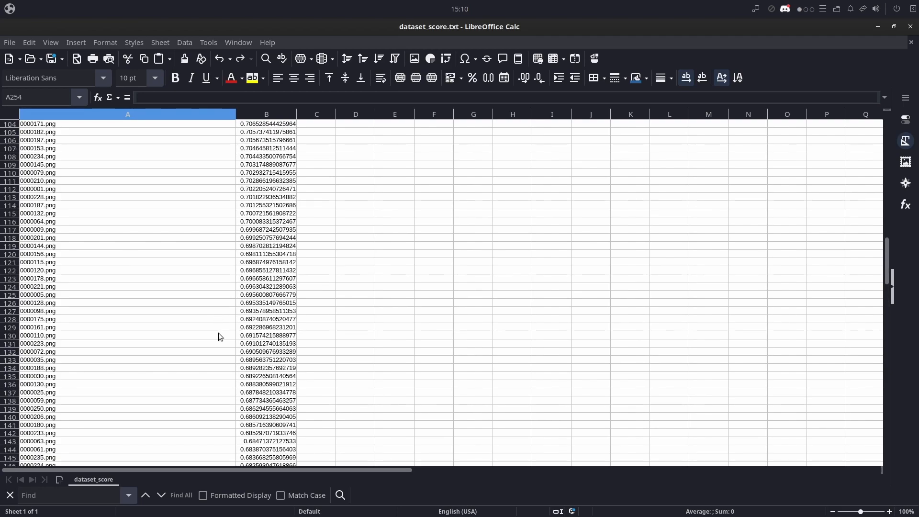
scroll(197, 314, up, 5)
scroll(145, 308, down, 10)
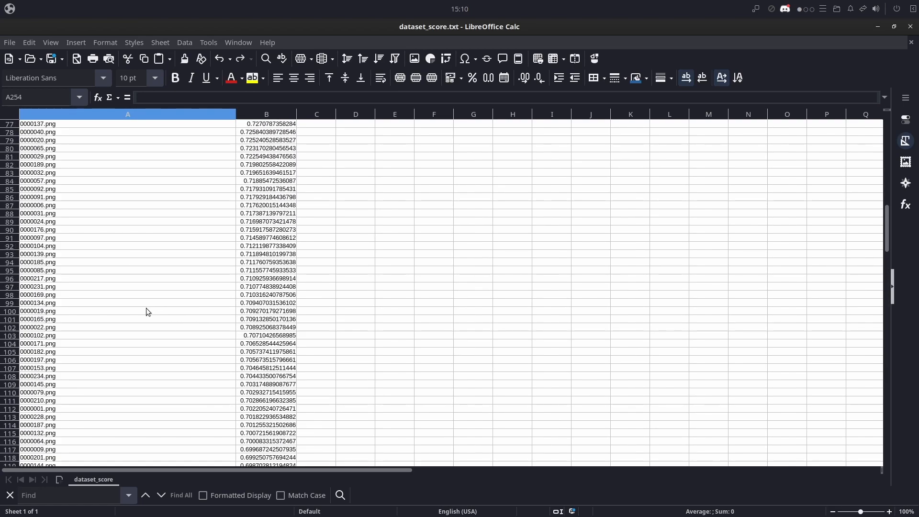
scroll(145, 308, down, 7)
click(269, 311)
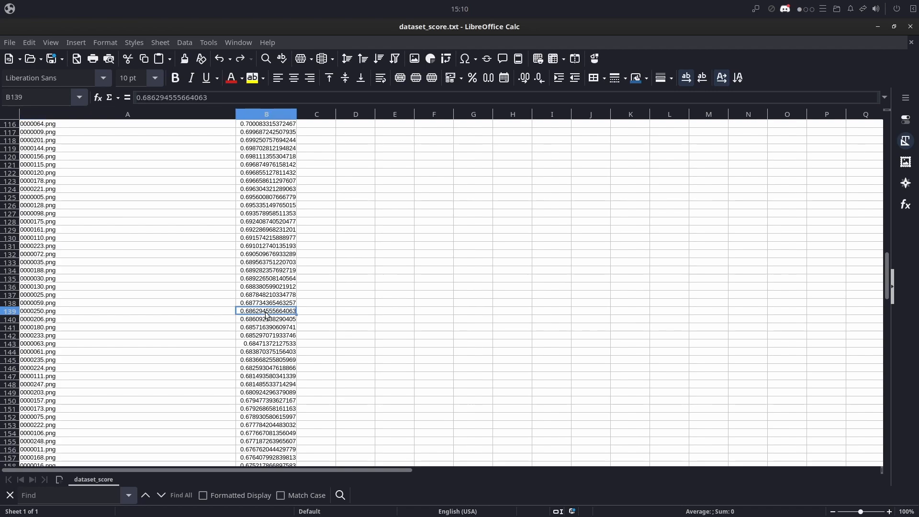
scroll(285, 346, down, 3)
scroll(285, 346, down, 8)
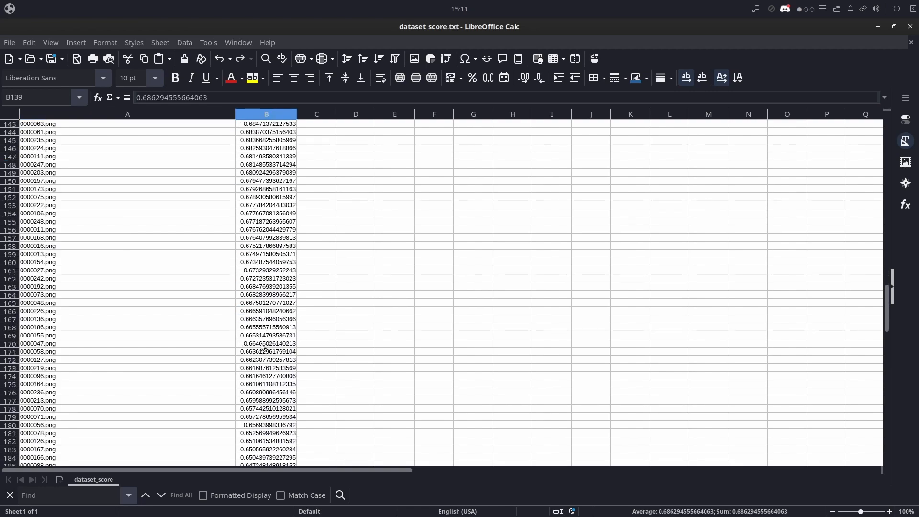
- Examine the sorted scores around 0.65 for a cutoff, highlighting the rows of 0000056.png and 0000167.png
scroll(262, 346, down, 3)
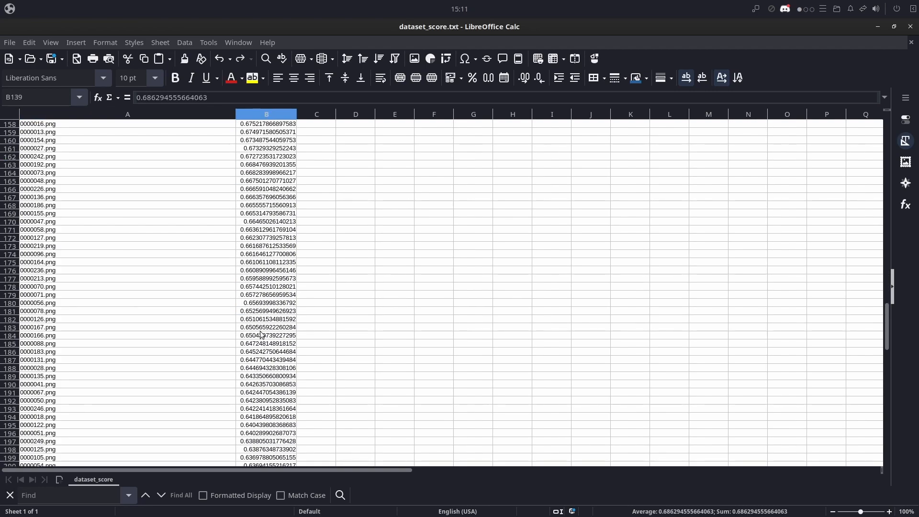
scroll(262, 304, down, 2)
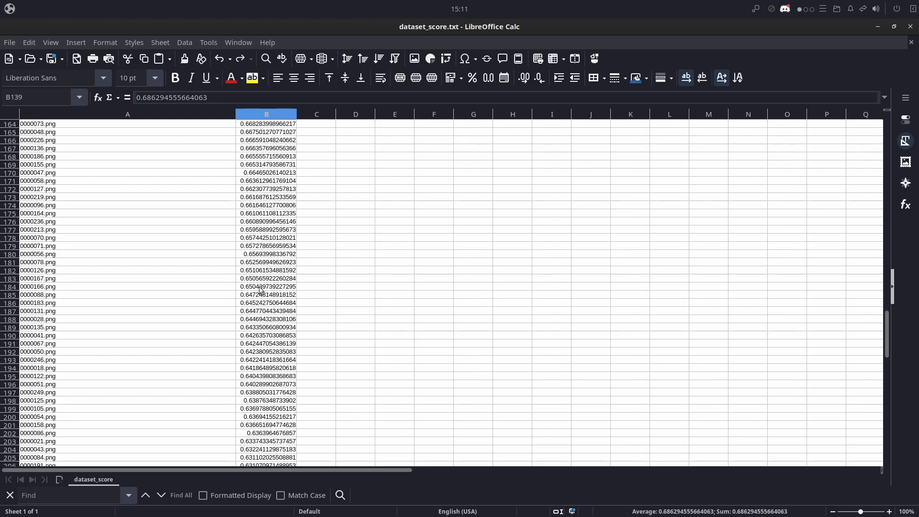
click(257, 271)
key(Up)
key(Up)
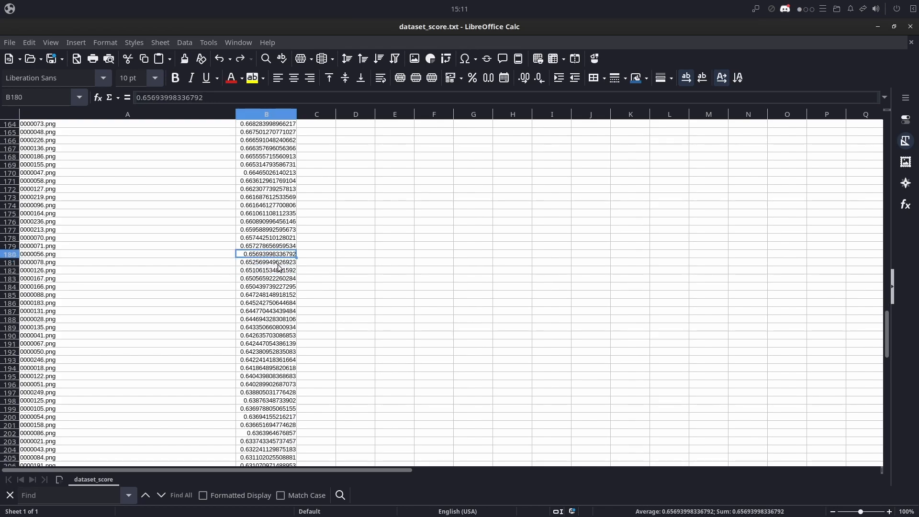
drag(244, 255, 220, 263)
click(263, 256)
drag(250, 258, 129, 256)
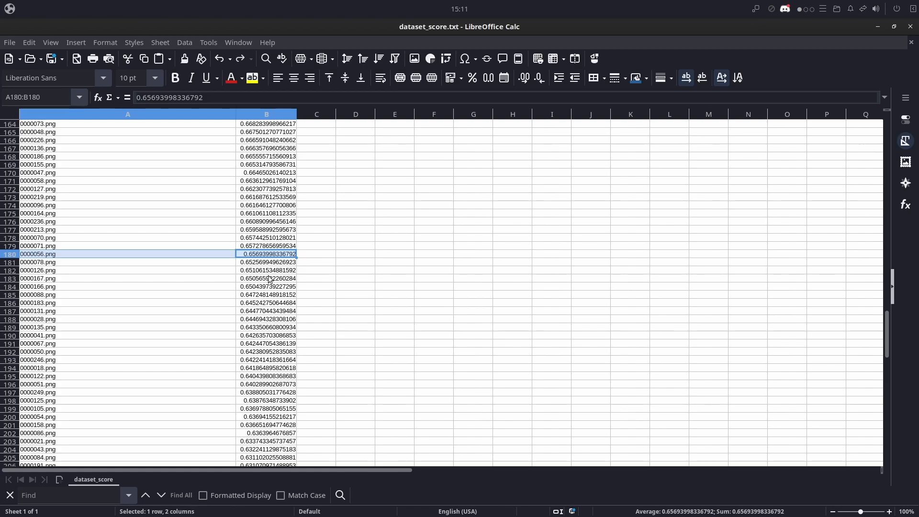
drag(256, 281, 66, 282)
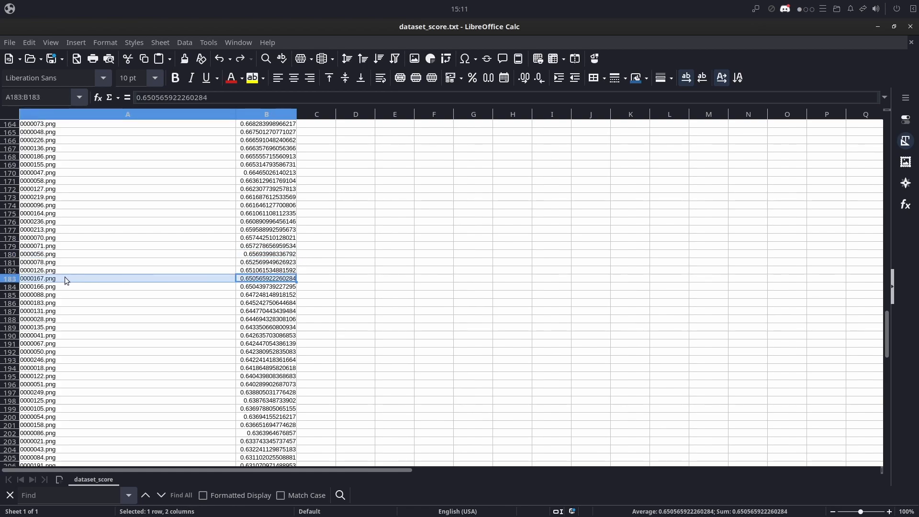
- Select the file names from row 180 up to row 1 in column A and copy them
click(42, 255)
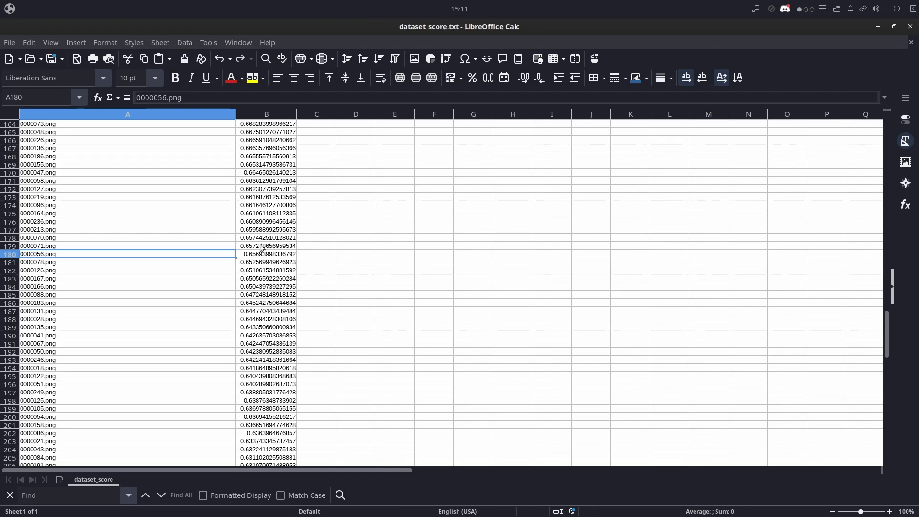
drag(246, 256, 210, 259)
click(224, 254)
click(367, 272)
click(207, 257)
drag(887, 330, 899, 114)
shift+click(131, 125)
key(ctrl+c)
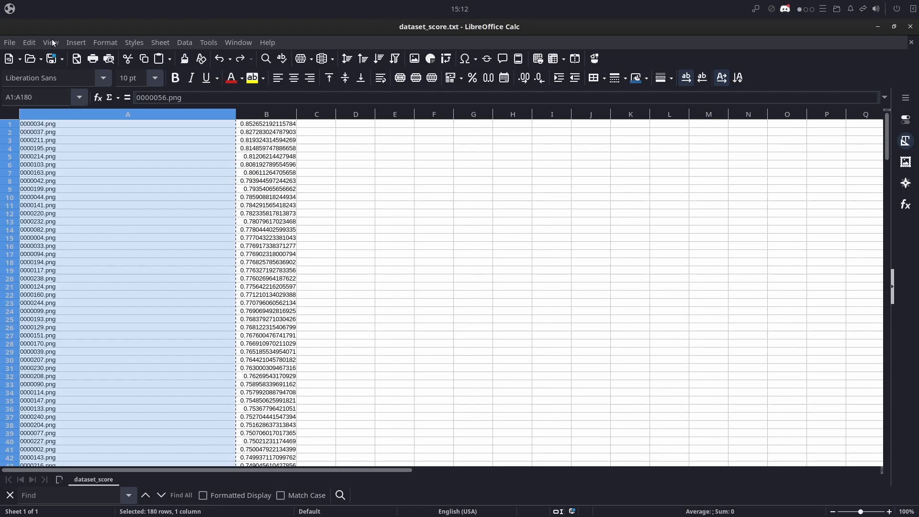
- Create a new spreadsheet, paste the copied file names into column B starting at B1, and maximize its window
click(10, 43)
mouse_move(38, 58)
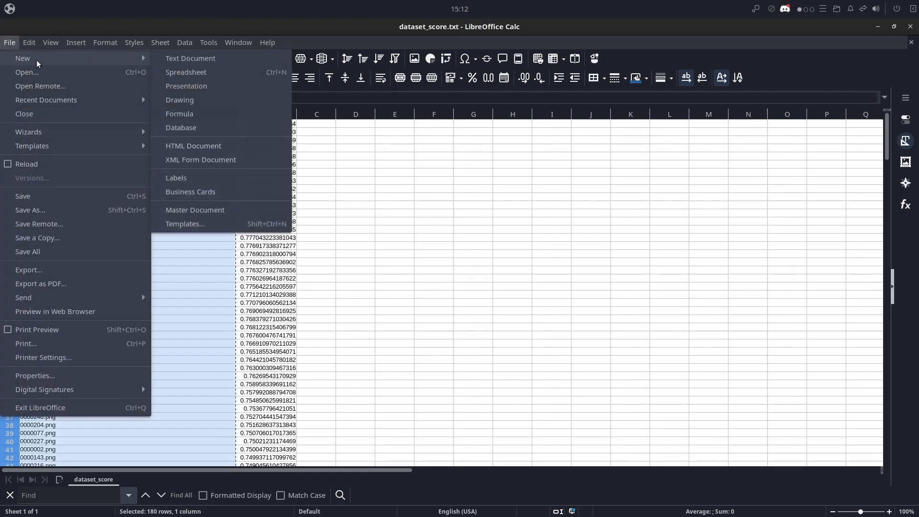
click(198, 73)
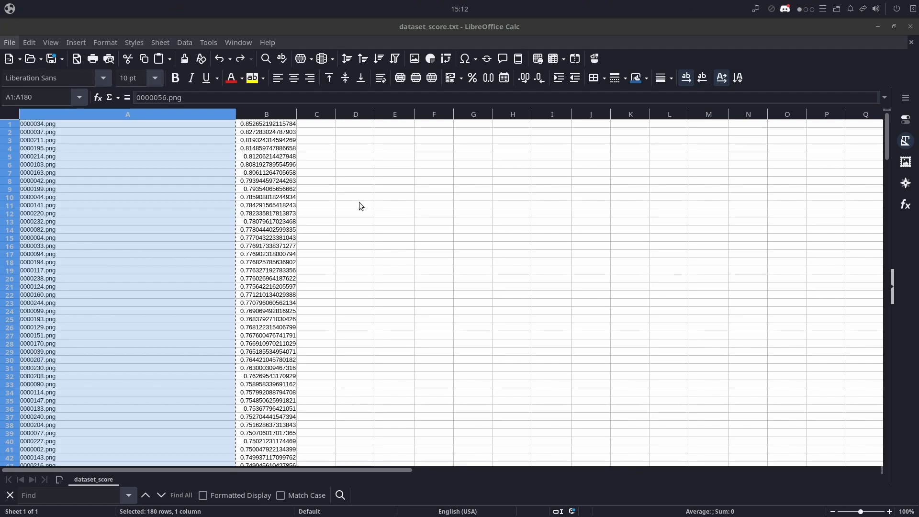
click(87, 142)
key(ctrl+v)
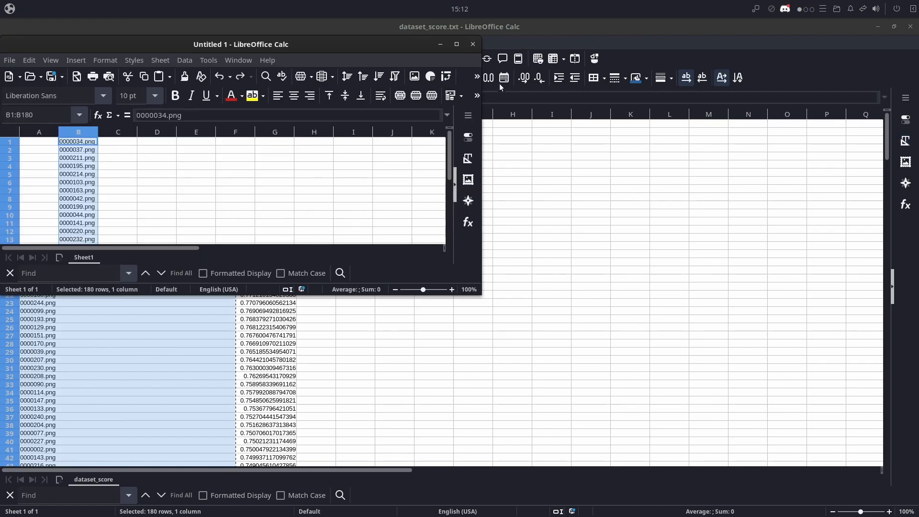
click(457, 44)
- Enter cp in A1 and fill it down column A beside all the file names, through row 180
click(90, 155)
click(46, 116)
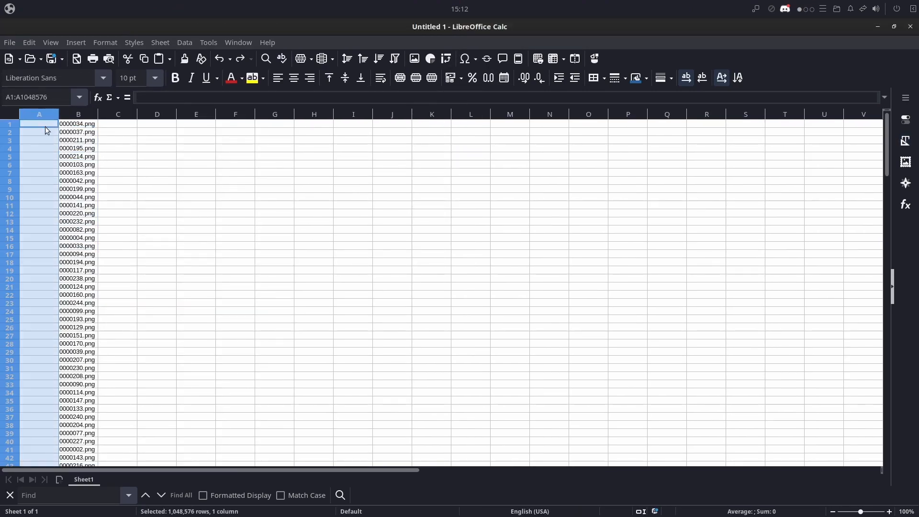
click(46, 125)
text(cp)
key(Return)
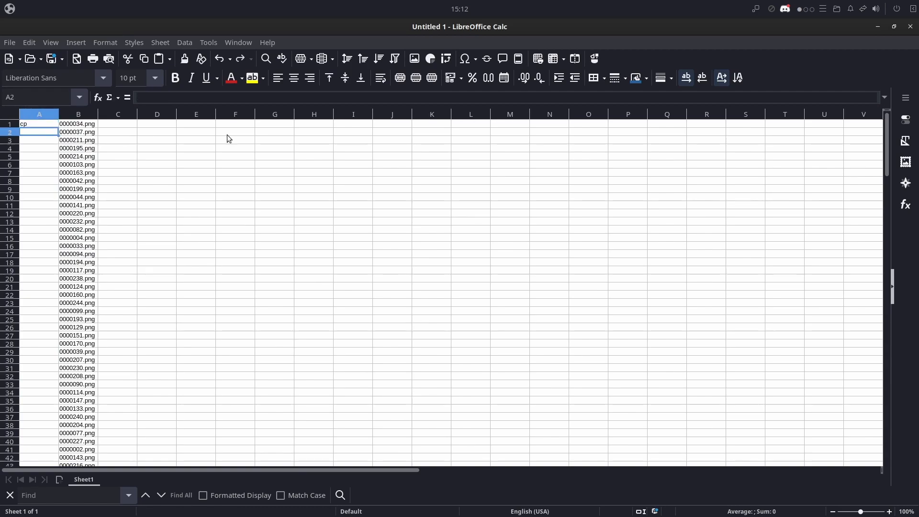
click(48, 125)
drag(59, 127, 52, 246)
click(234, 270)
scroll(130, 263, up, 20)
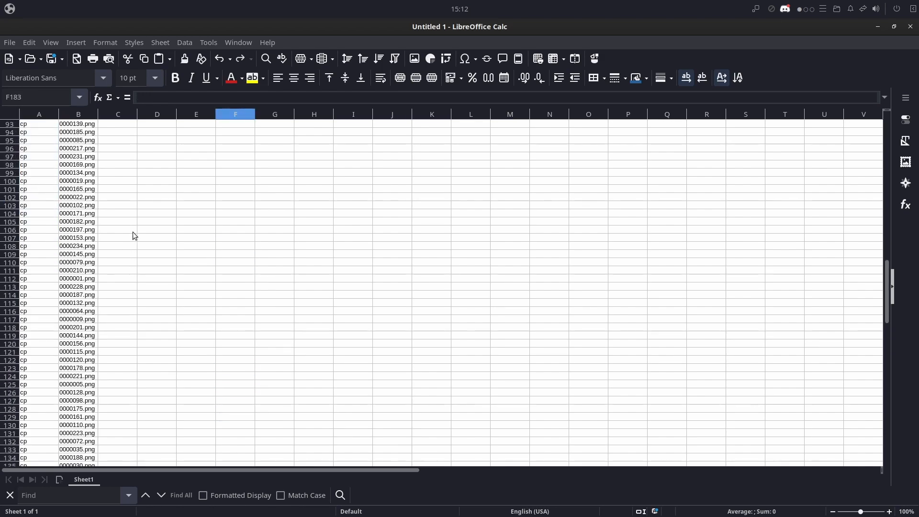
scroll(133, 187, up, 13)
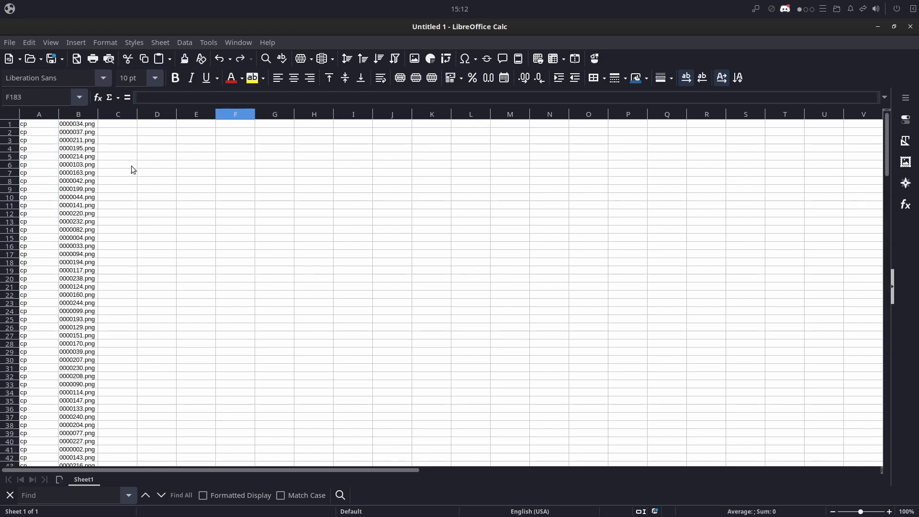
- Enter the destination path ../dataset_filtered/ in cell C1
click(122, 125)
click(157, 94)
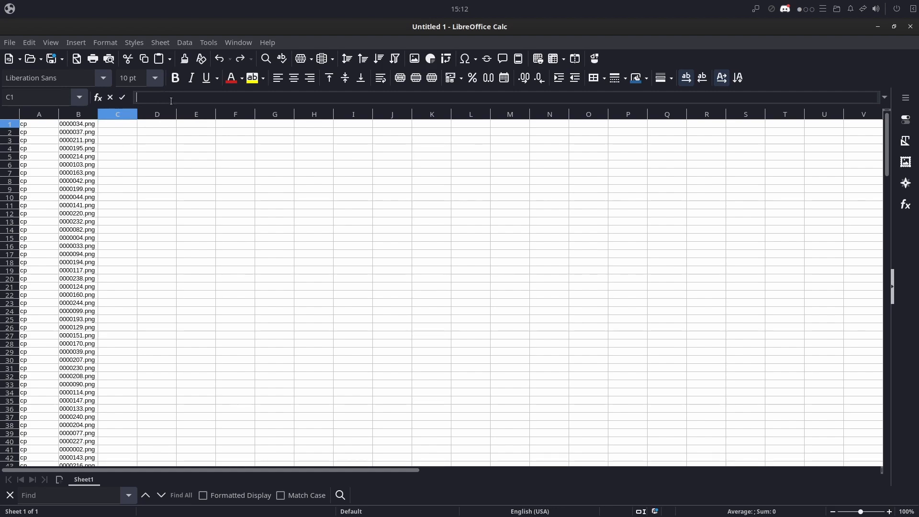
click(85, 126)
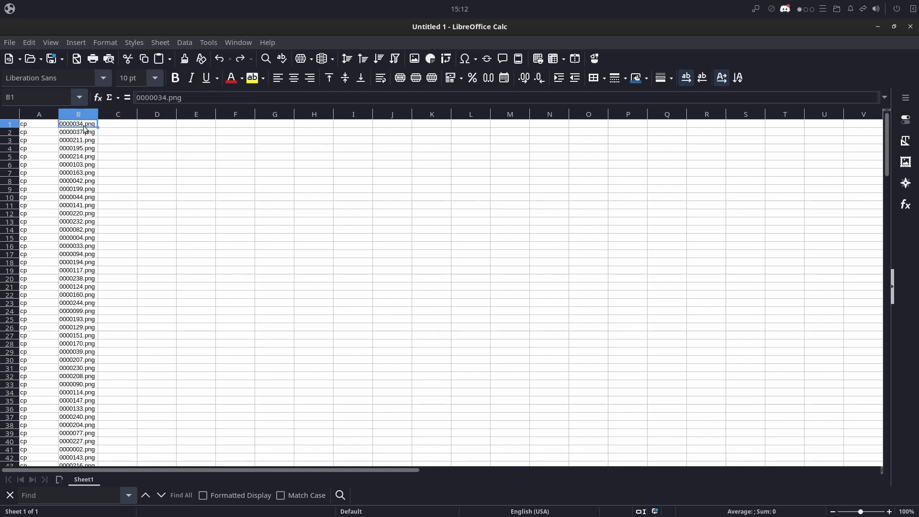
click(114, 126)
click(157, 97)
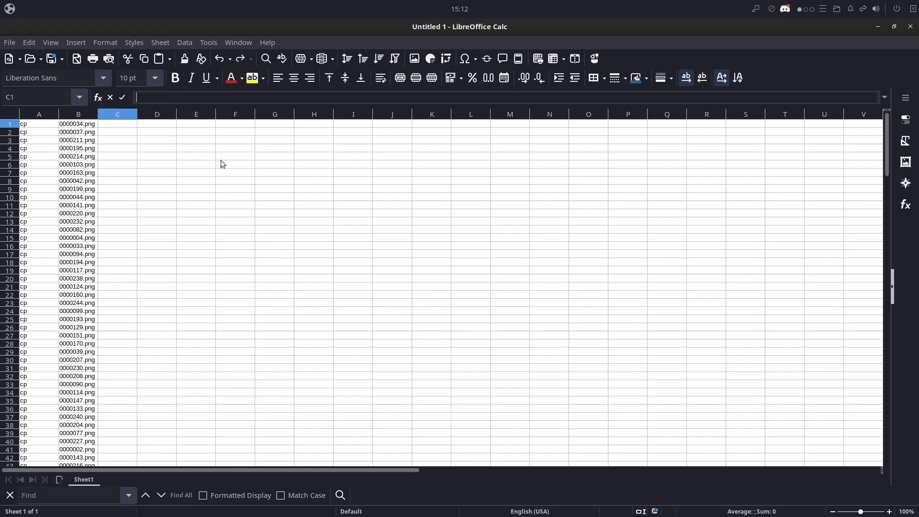
text(../dataset_filtered/)
key(Return)
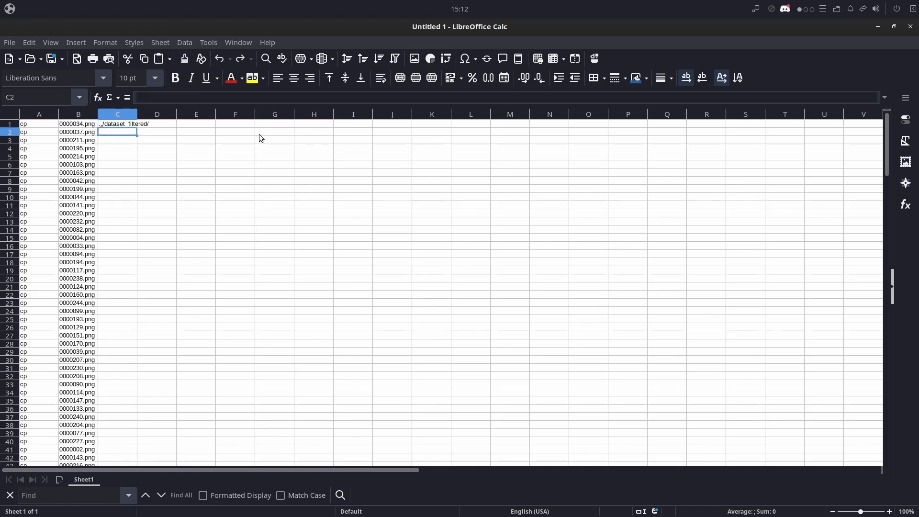
- Fill the destination path from C1 down column C to row 180
click(124, 124)
drag(136, 129, 131, 429)
click(131, 425)
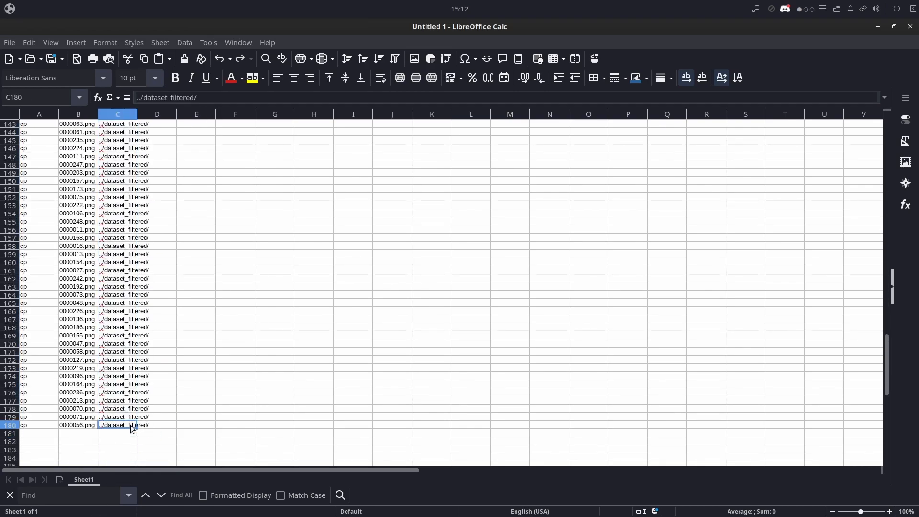
scroll(165, 329, up, 12)
scroll(169, 280, up, 20)
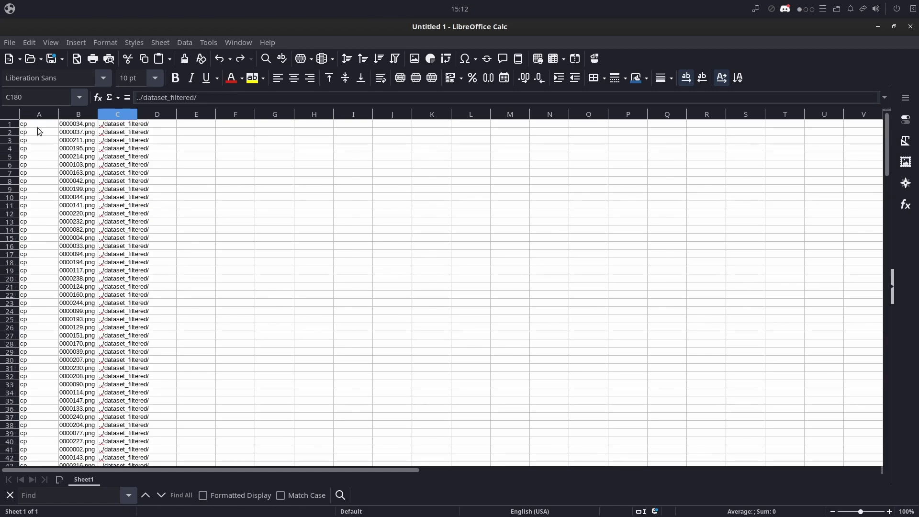
- Copy the range A1:C180 and paste it into a new text document in gedit
shift+click(38, 126)
click(10, 9)
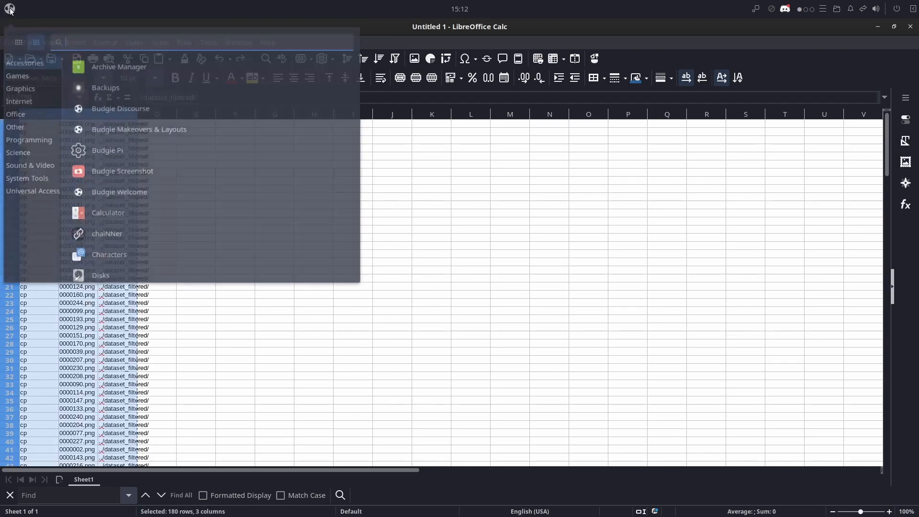
text(text)
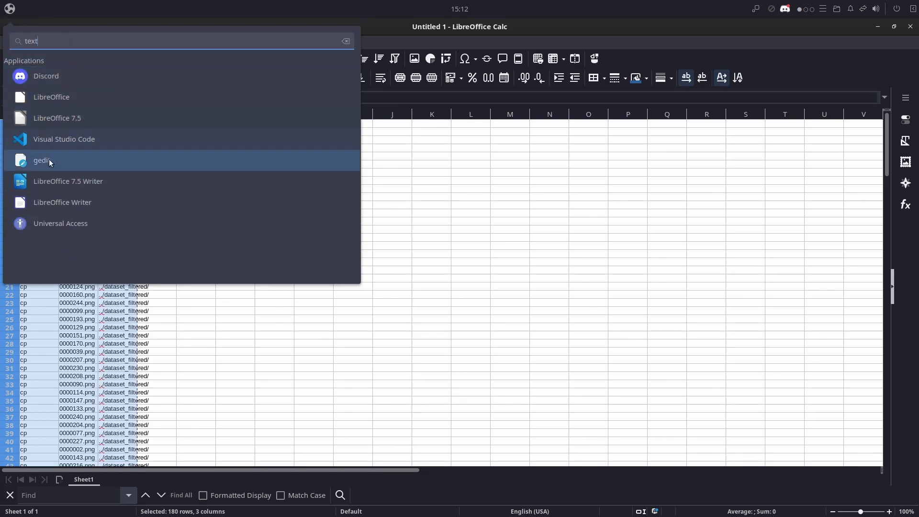
click(49, 159)
key(ctrl+v)
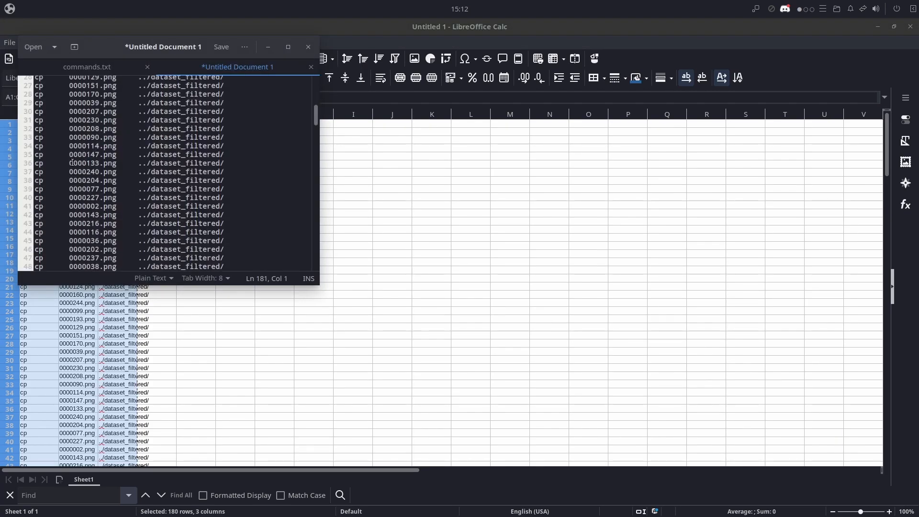
- Replace every tab in the text document with a single space, and select and copy all the resulting commands
drag(70, 163, 45, 166)
click(244, 47)
click(178, 138)
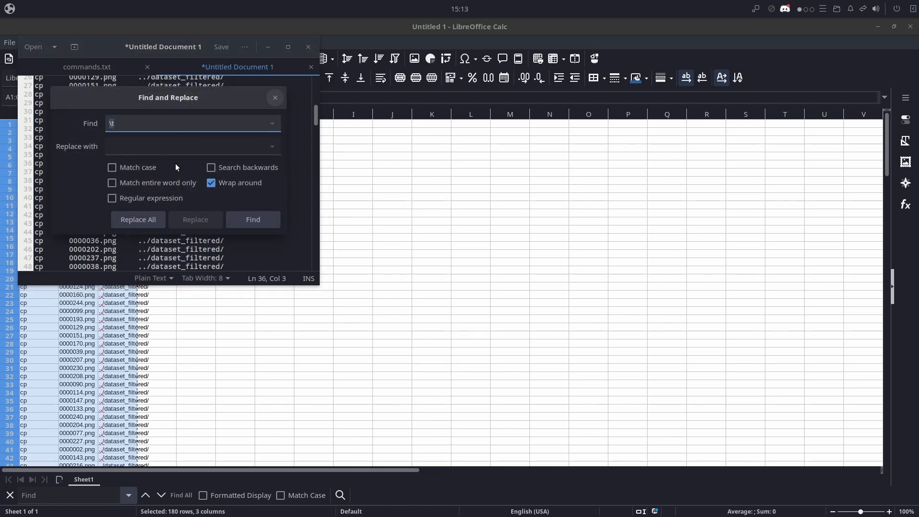
key(BackSpace)
click(139, 147)
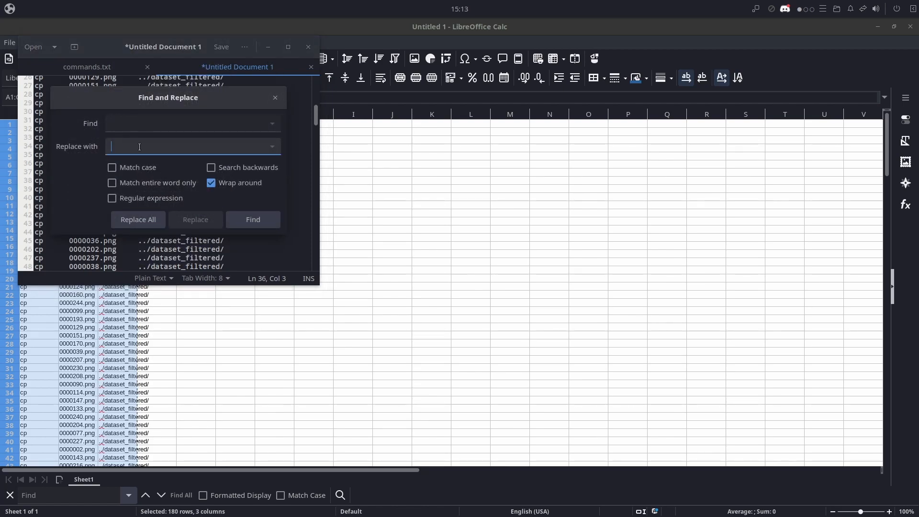
click(138, 220)
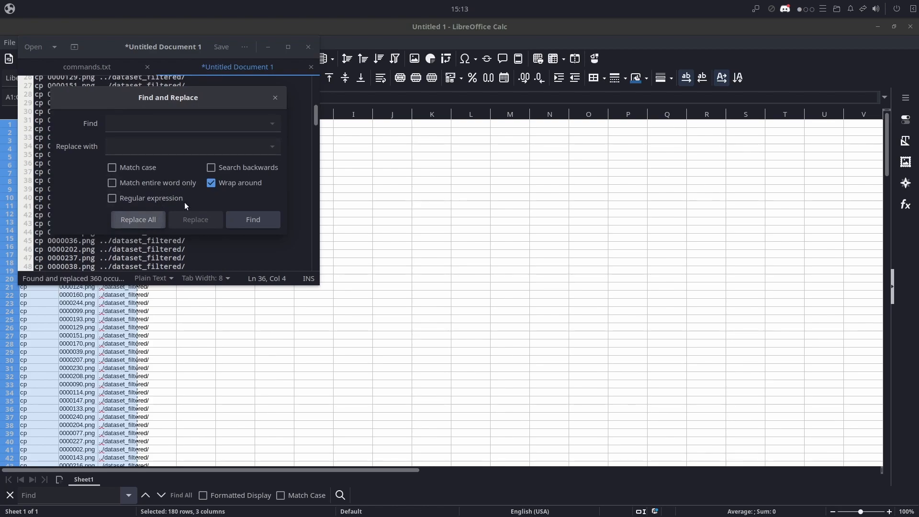
click(275, 98)
key(ctrl+a)
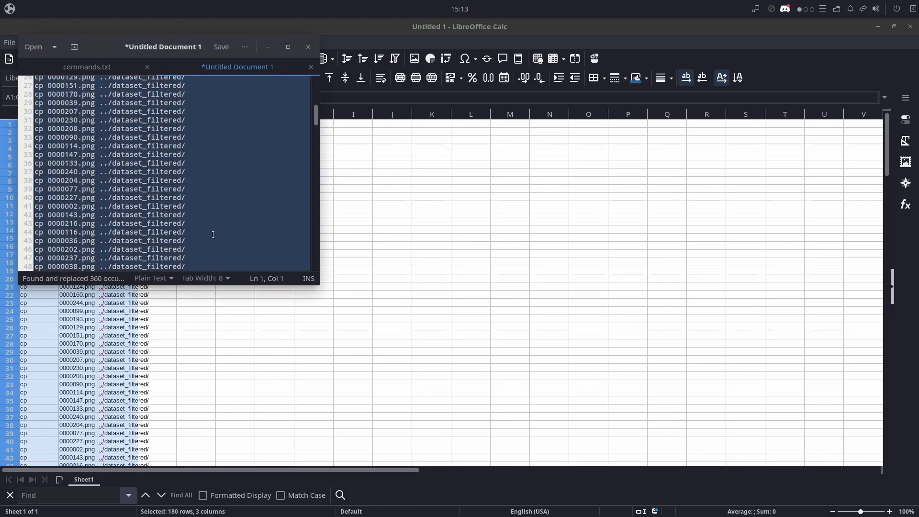
- Switch to the file manager, return to the youtube folder and create a folder named dataset_filtered in it
key(alt+Tab)
key(alt+Tab)
key(alt+Tab)
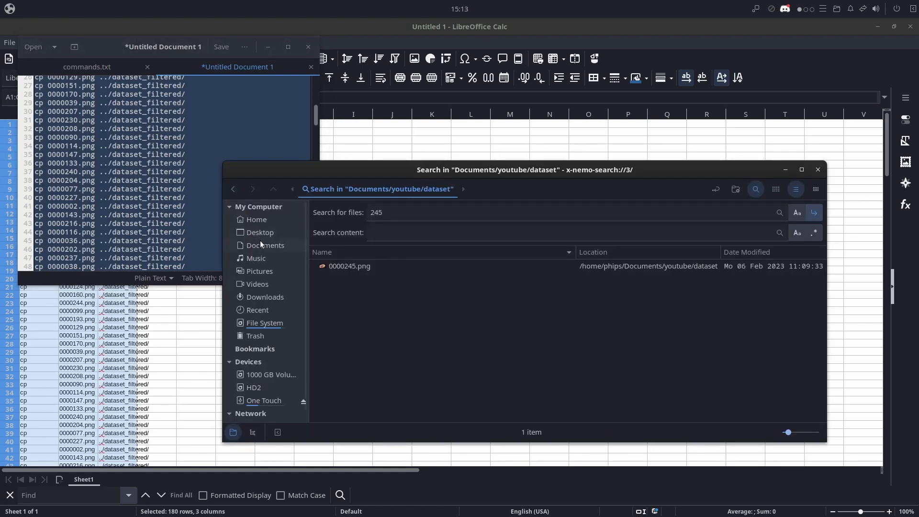
click(234, 191)
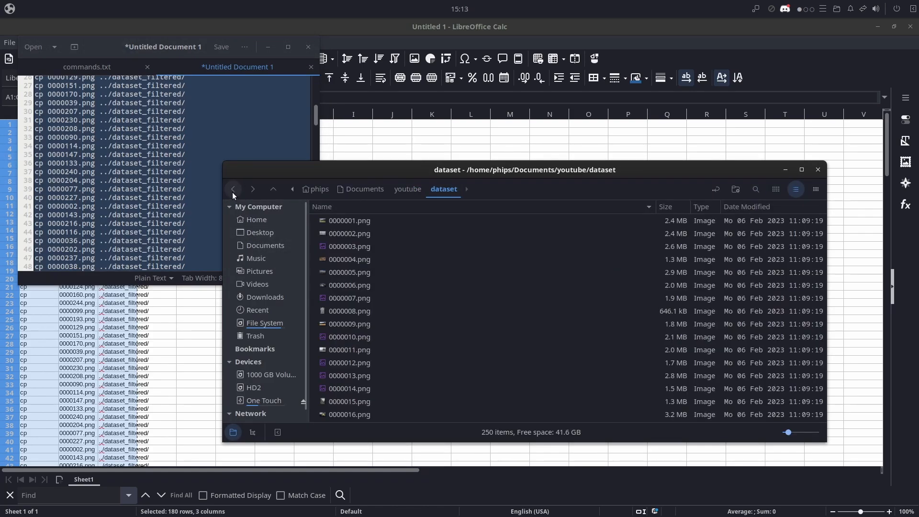
click(232, 191)
right_click(360, 274)
click(378, 283)
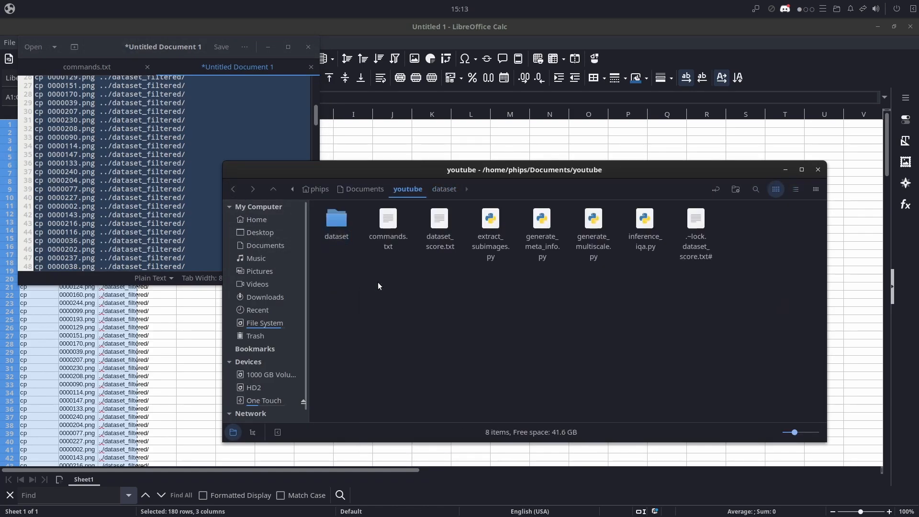
text(datas)
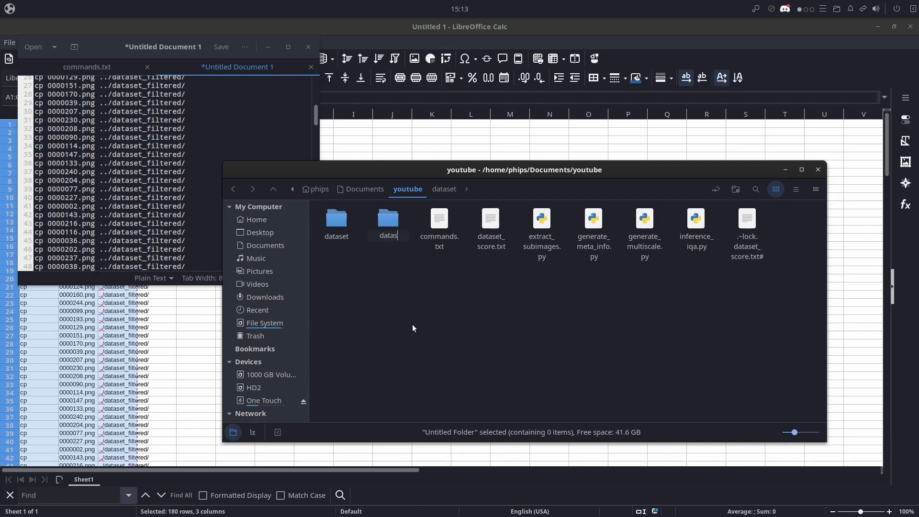
text(et_filtered)
key(Return)
- Switch to the Tilix terminal, change into the dataset directory with cd dataset, and paste the copied cp commands to run them
key(alt+Tab)
key(alt+Tab)
key(alt+Tab)
key(alt+Tab)
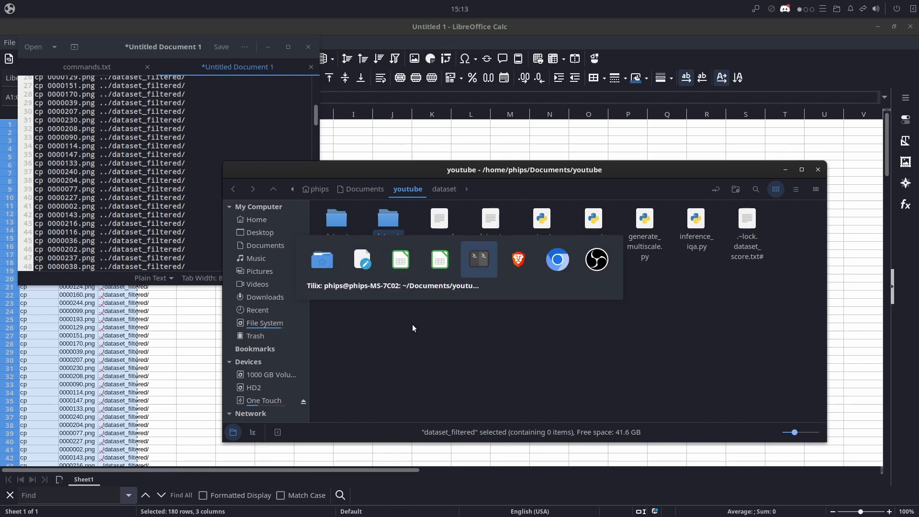
text(cd da)
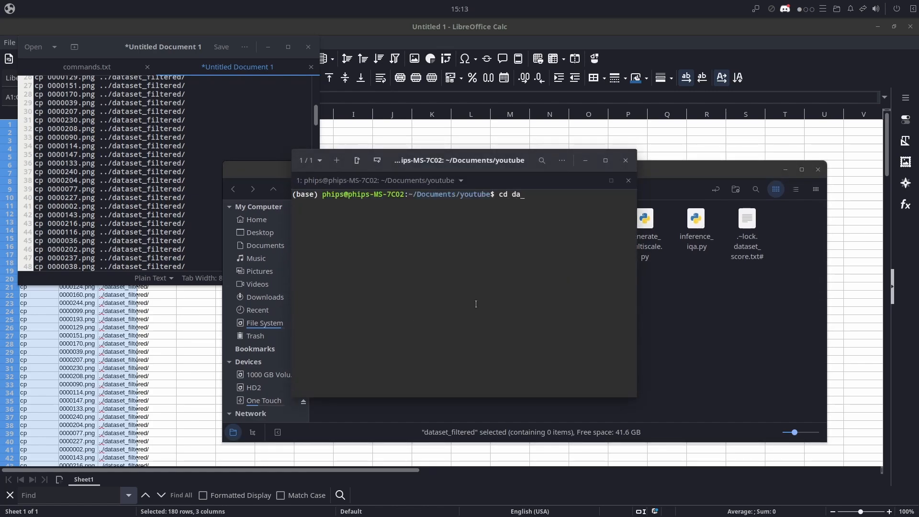
text(taset)
key(Return)
right_click(497, 270)
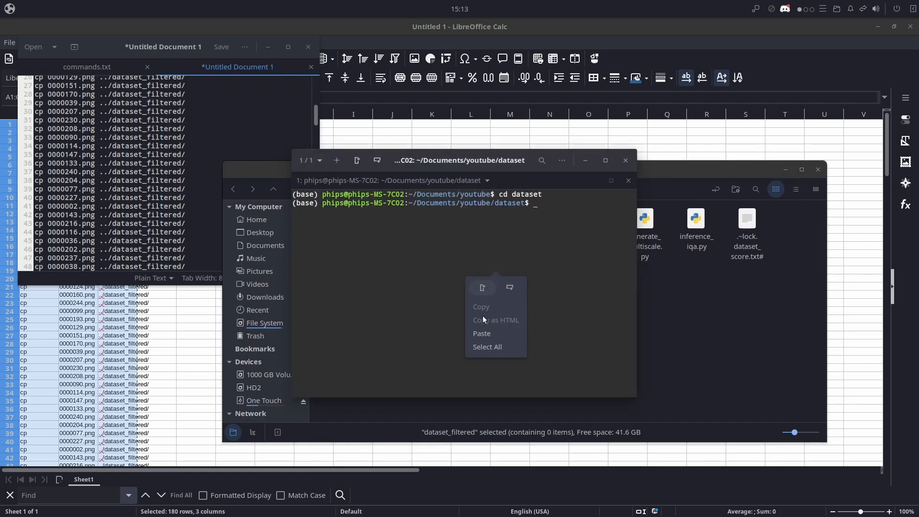
click(491, 334)
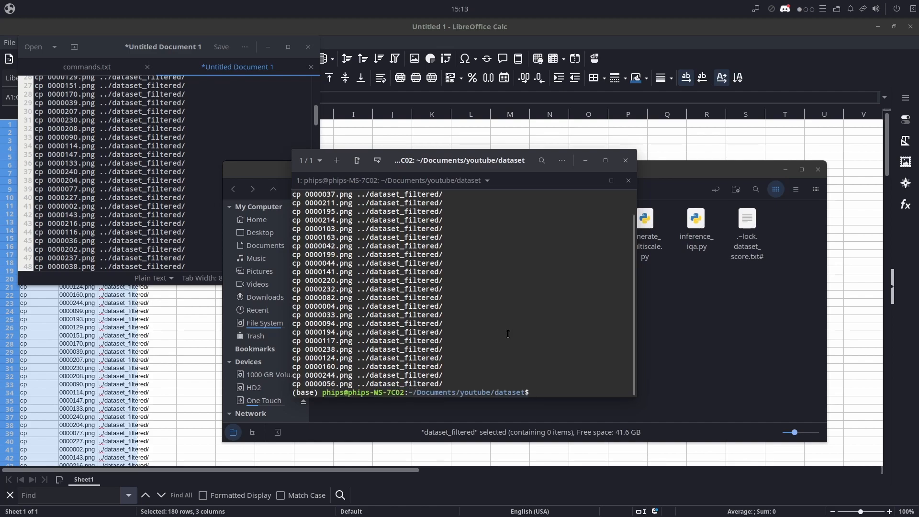
- Move the terminal aside, open the dataset_filtered folder in the file manager and look through the copied images
drag(467, 167, 197, 142)
click(422, 309)
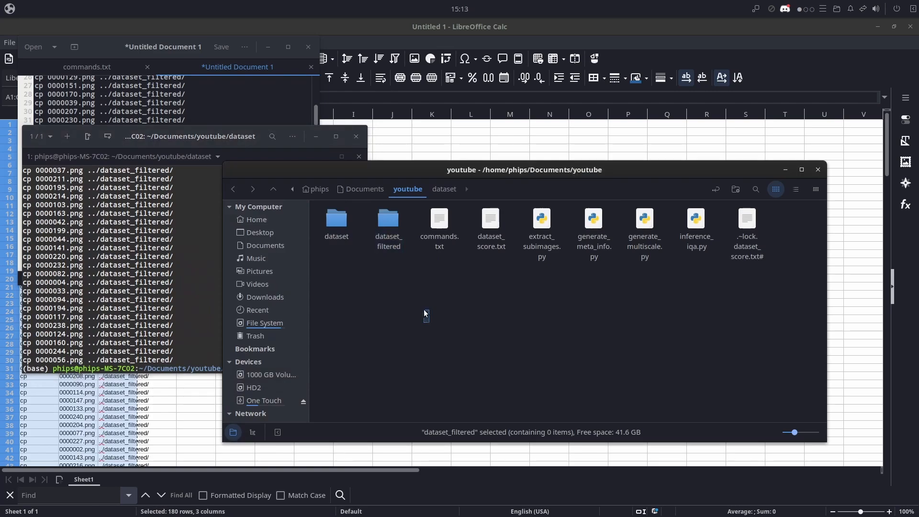
double_click(388, 222)
scroll(431, 273, down, 15)
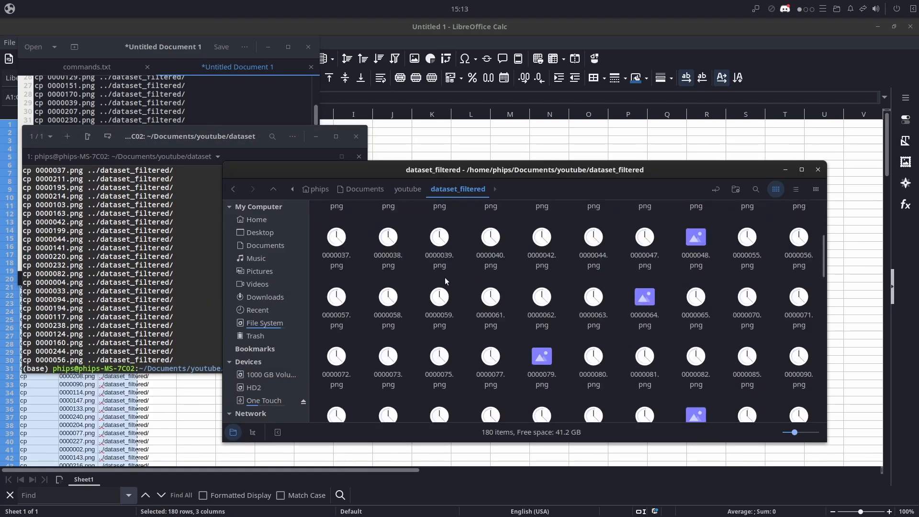
scroll(493, 302, up, 8)
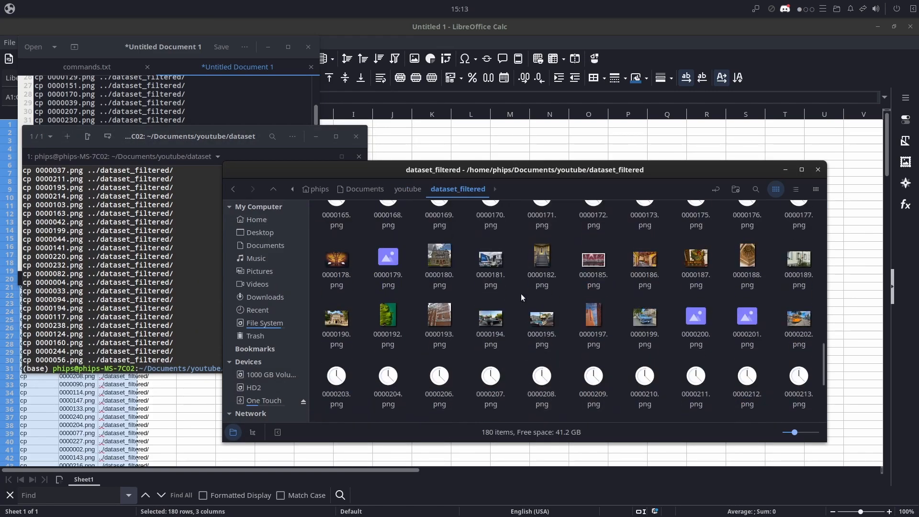
scroll(490, 301, up, 5)
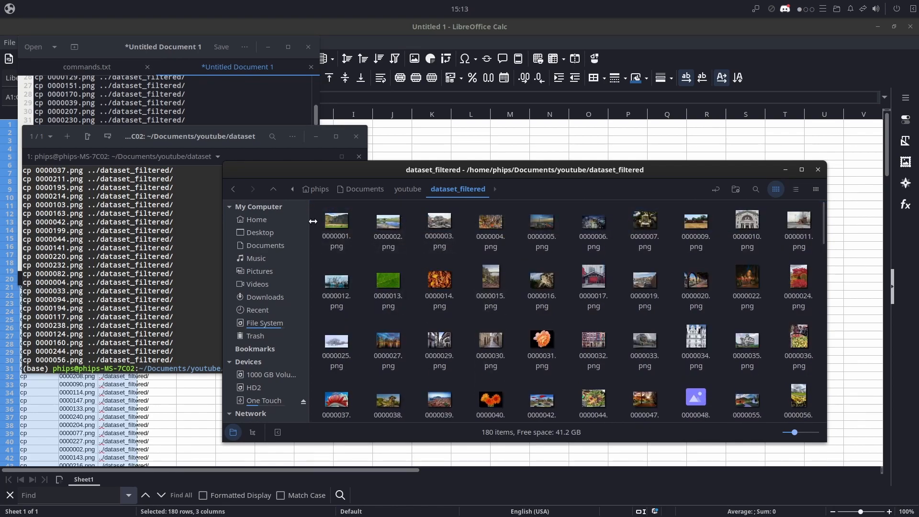
drag(318, 221, 440, 280)
- Switch to the Dataset Preparation slides in Brave and highlight "Filter images" in item 3 of the process list
key(alt+Tab)
key(alt+Tab)
key(alt+Tab)
key(alt+Tab)
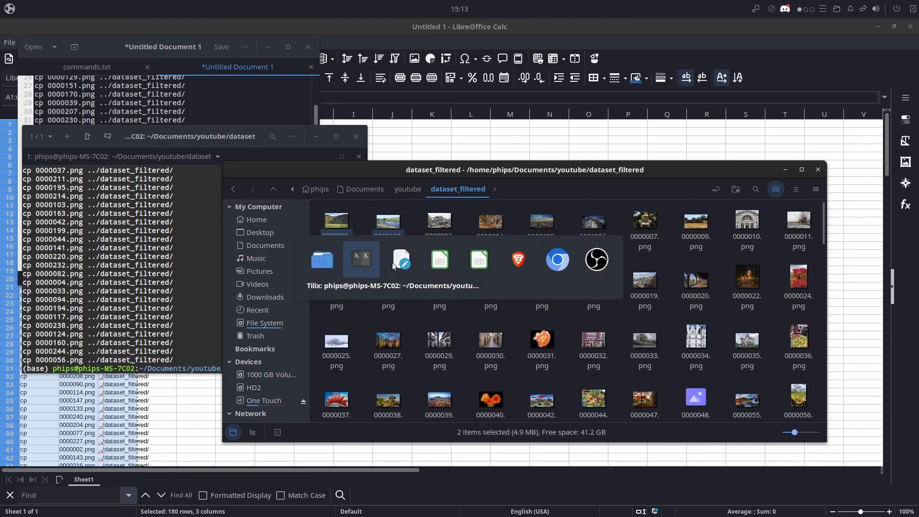
key(alt+Tab)
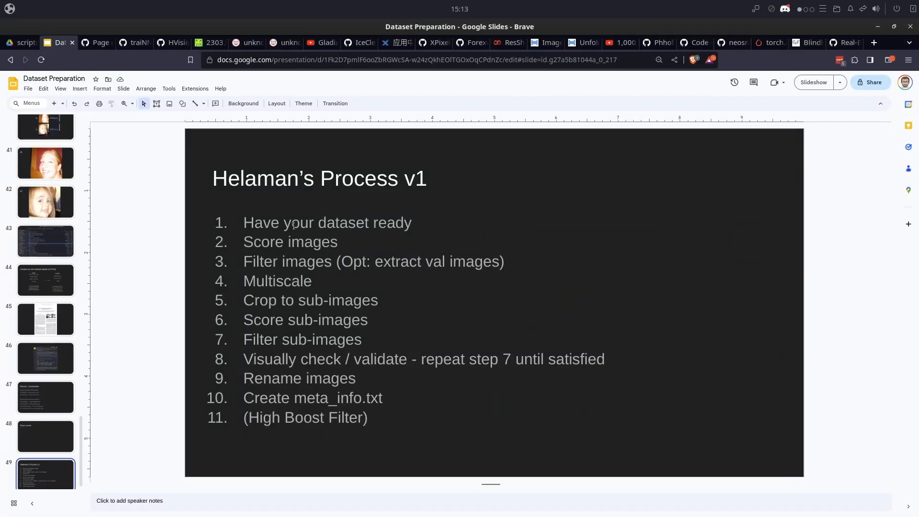
drag(245, 261, 332, 261)
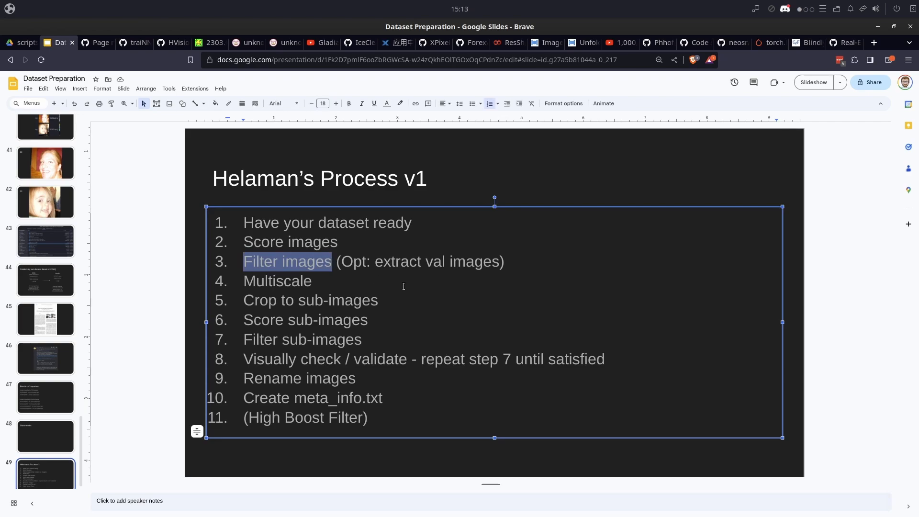
- Switch to the dataset_score.txt spreadsheet and mark the lowest-scoring kept images by selecting A166:B180
key(alt+Tab)
key(alt+Tab)
key(alt+Tab)
key(alt+Tab)
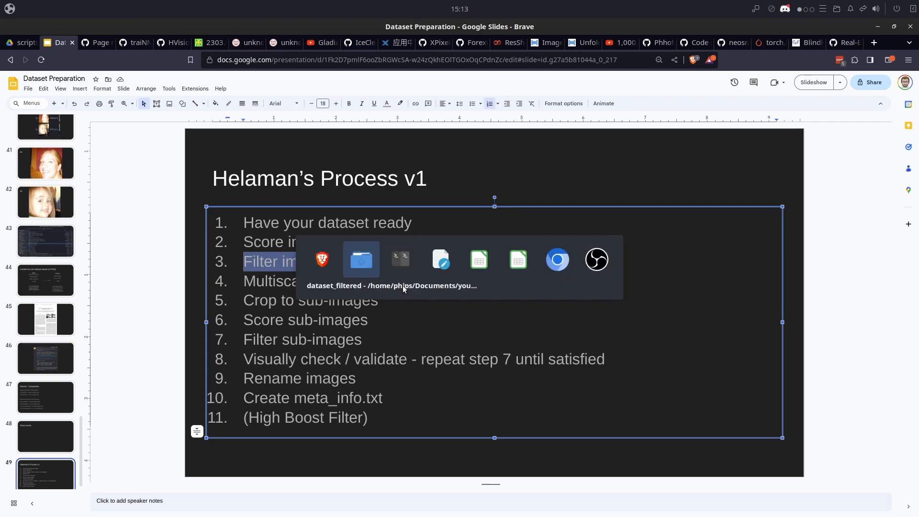
key(alt+Tab)
key(alt+Tab)
key(alt+Tab)
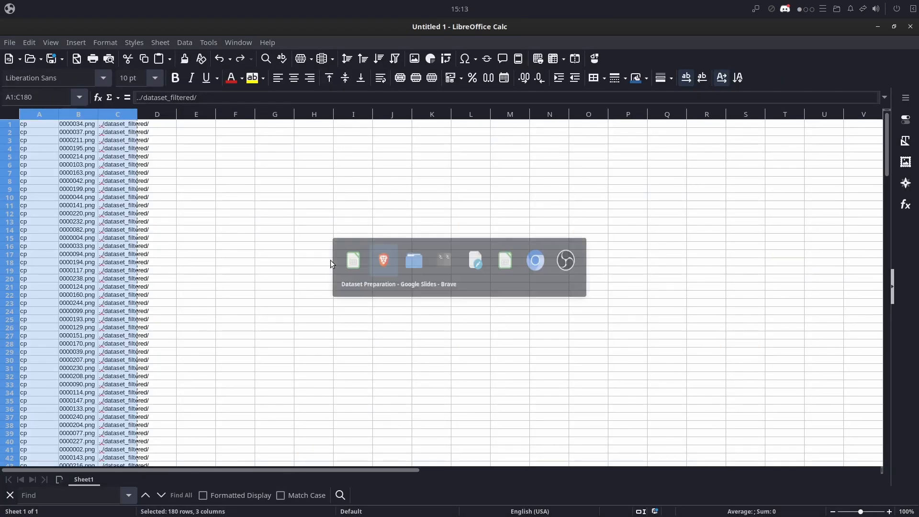
scroll(106, 277, down, 20)
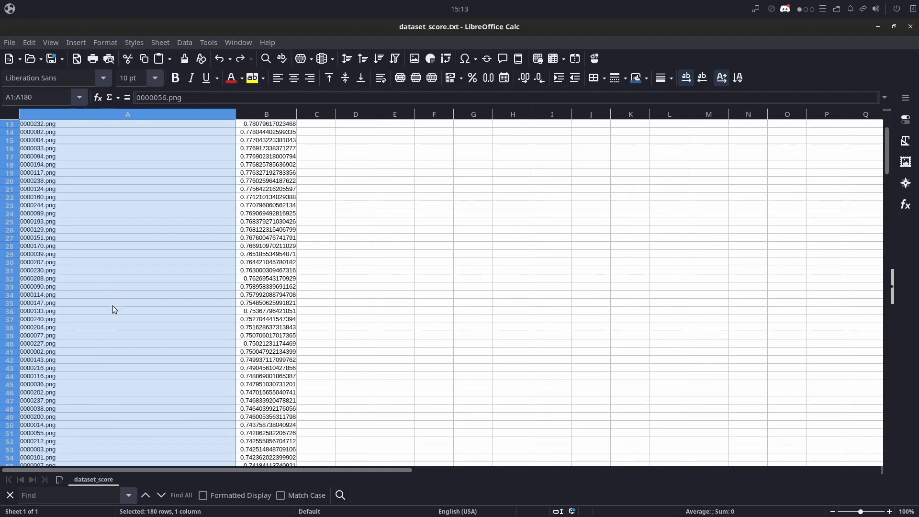
scroll(132, 335, down, 20)
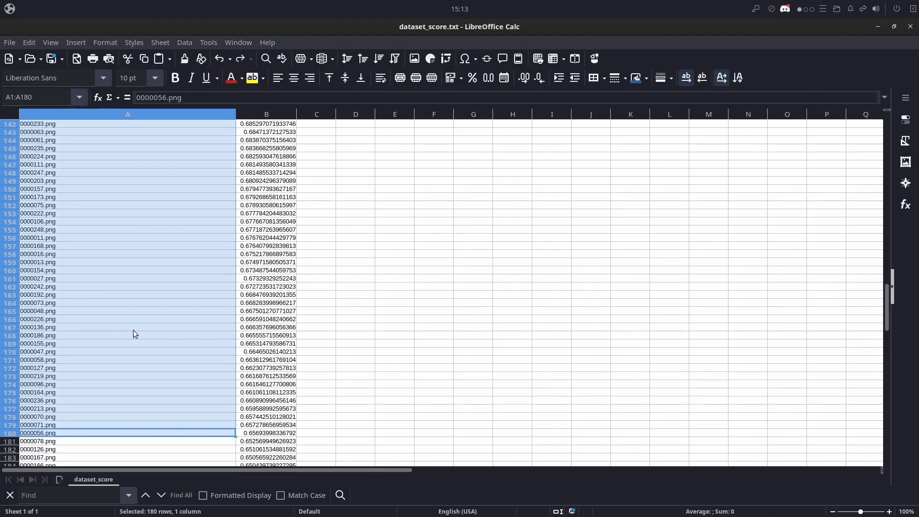
click(79, 310)
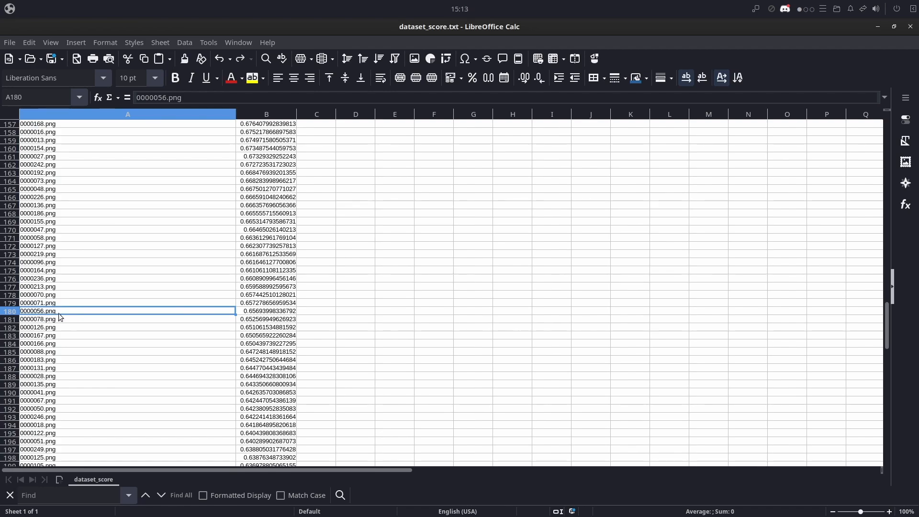
drag(137, 314, 259, 203)
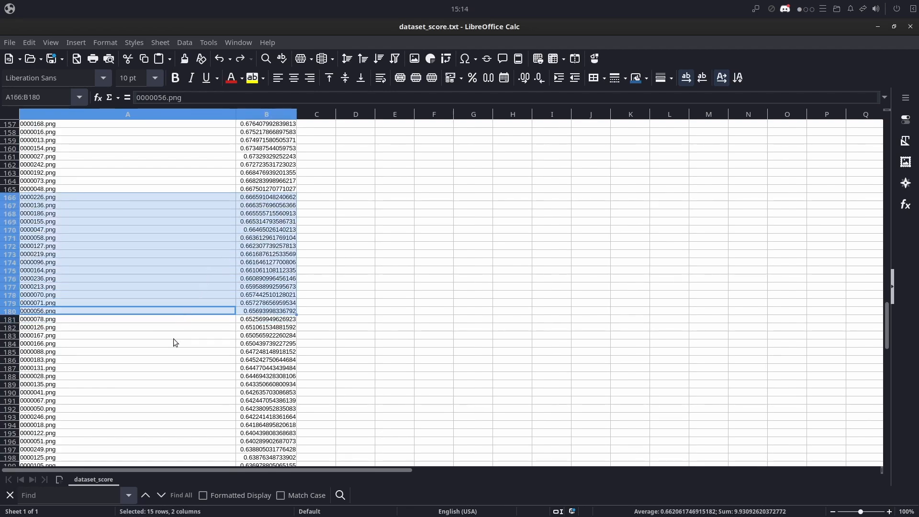
- Mark the ten images just below the row 180 cutoff, first with their scores and finally only the names in A181:A190
click(45, 321)
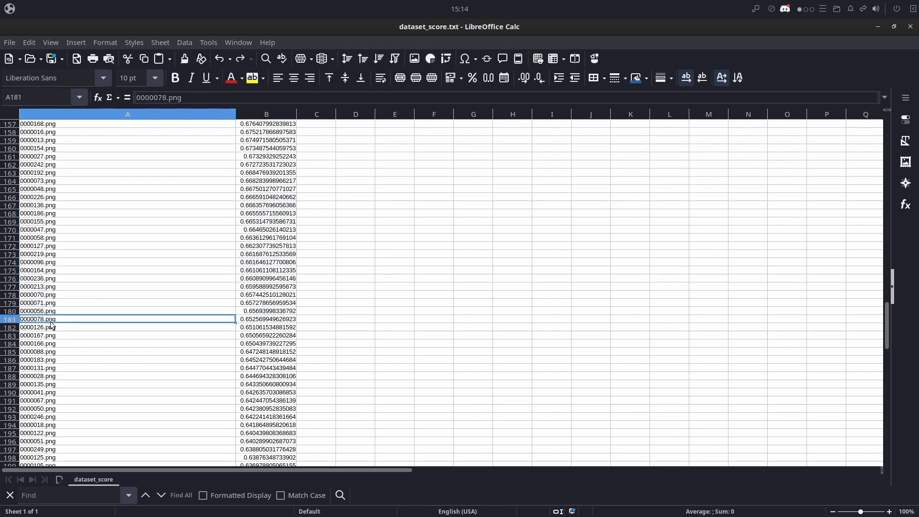
drag(223, 319, 254, 396)
click(173, 400)
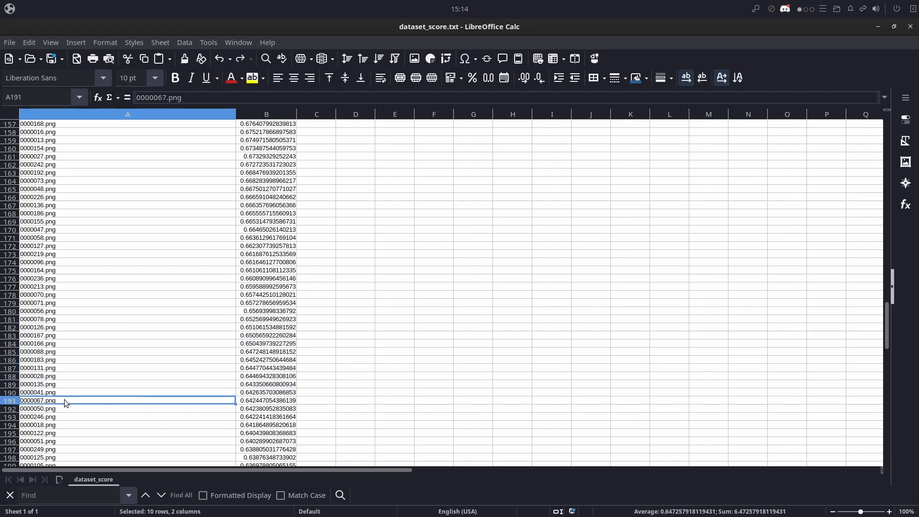
drag(55, 393, 51, 322)
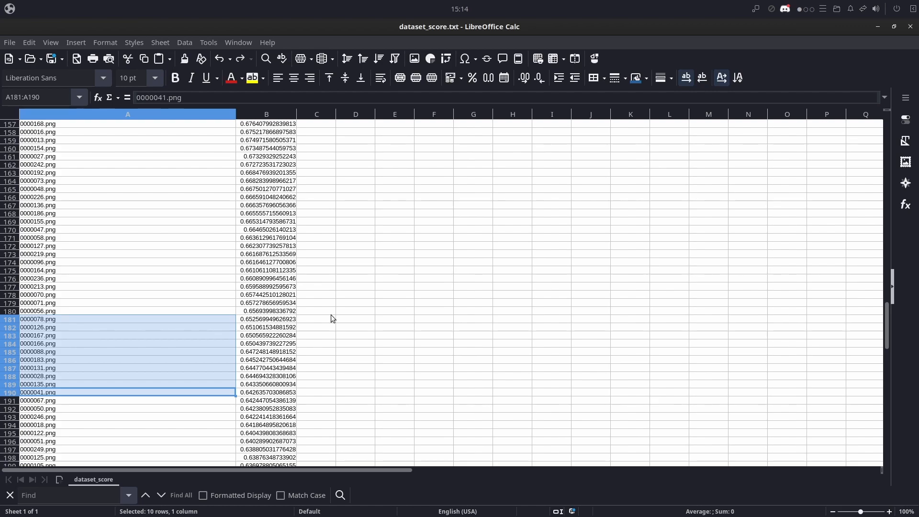
- Widen the marked validation candidates to A181:A200 and pick out single files among them, such as 0000028.png and 0000131.png
click(107, 399)
drag(58, 321, 57, 403)
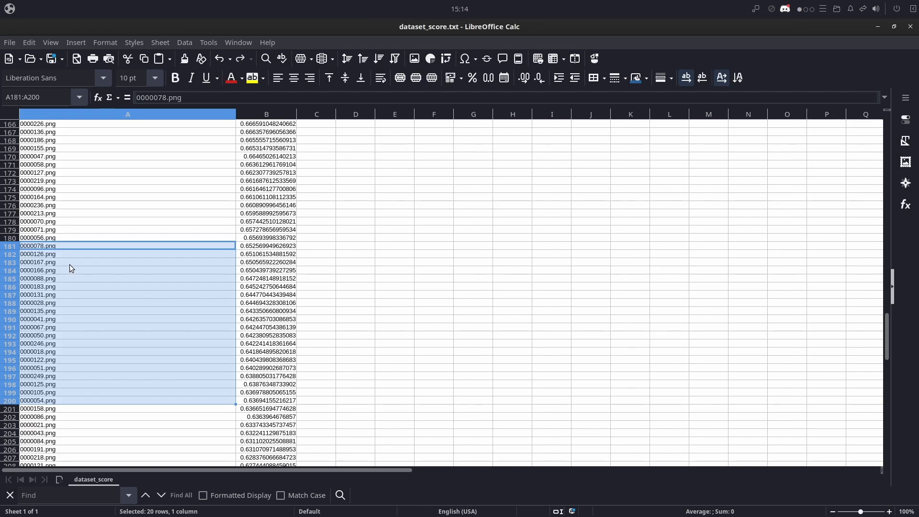
click(47, 408)
click(56, 329)
click(55, 305)
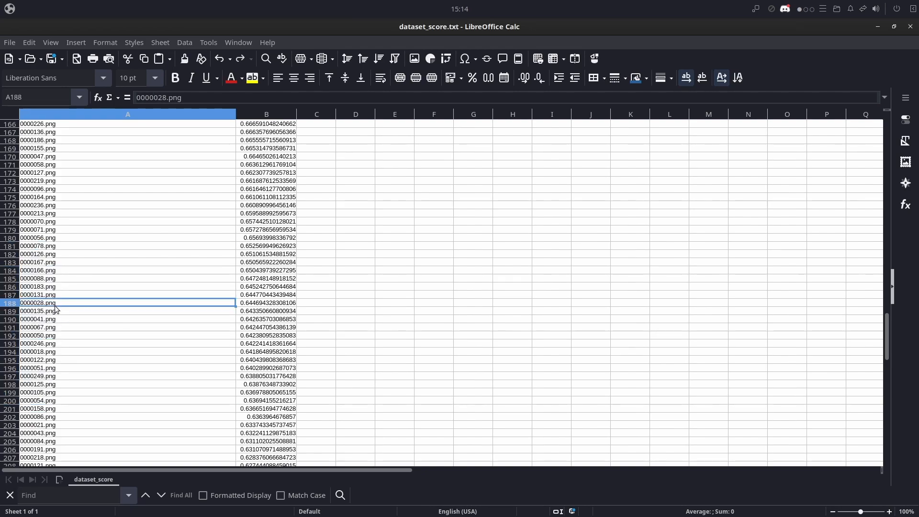
click(57, 296)
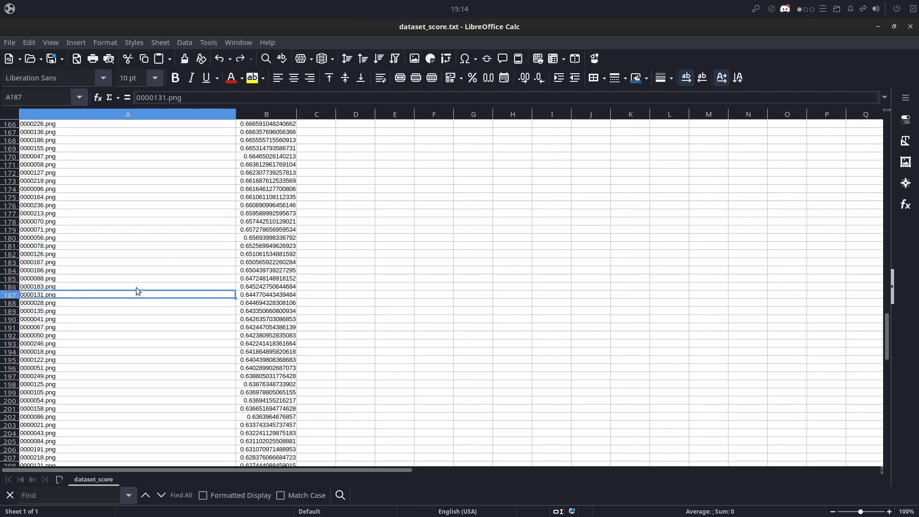
- Switch back to the Dataset Preparation slides in Brave and highlight the optional "extract val images" note in item 3
key(alt+Tab)
key(alt+Tab)
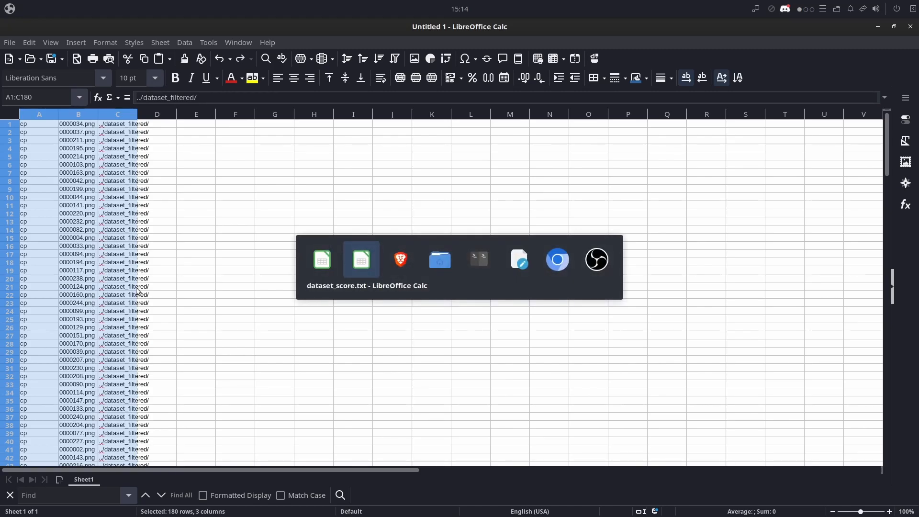
key(alt+Tab)
click(354, 263)
drag(352, 263, 498, 271)
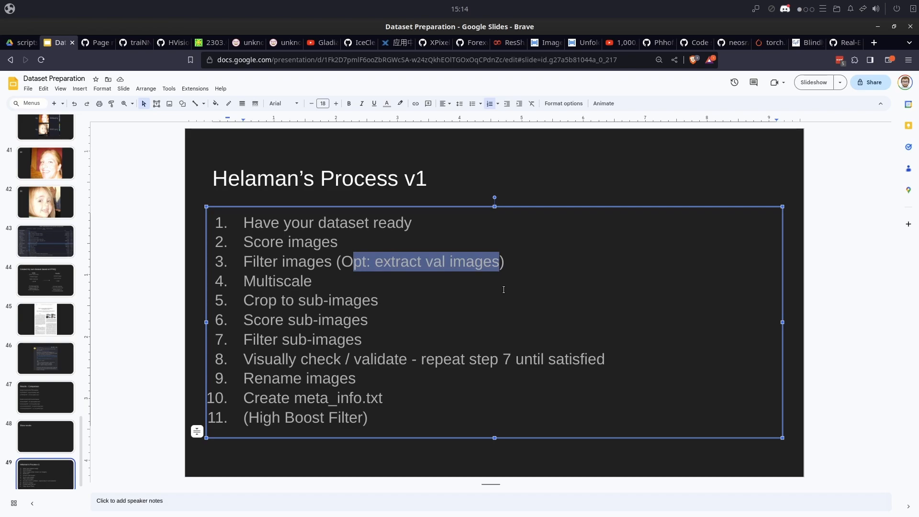
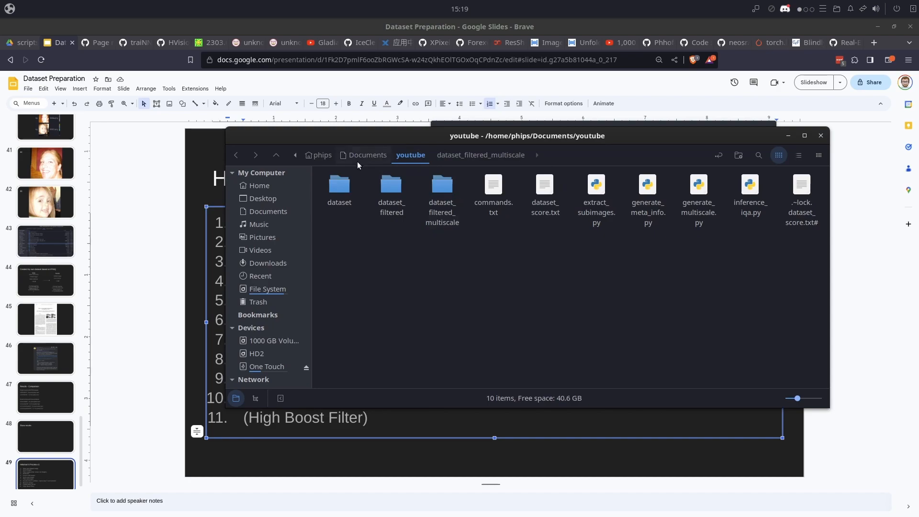
- Highlight item 5, "Crop to sub-images", on the process slide, then bring the file manager, terminal and commands.txt in gedit to the front
click(147, 247)
drag(376, 300, 249, 298)
key(alt+Tab)
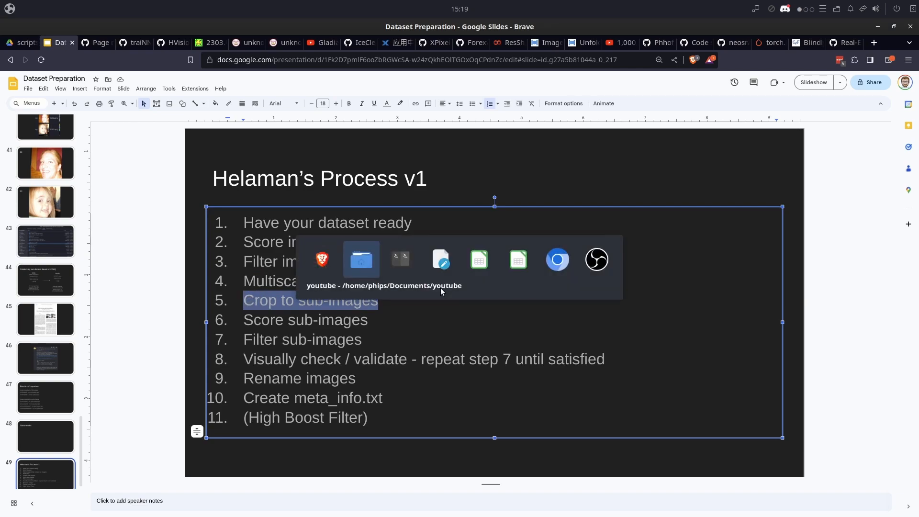
key(alt+Tab)
key(alt+Tab)
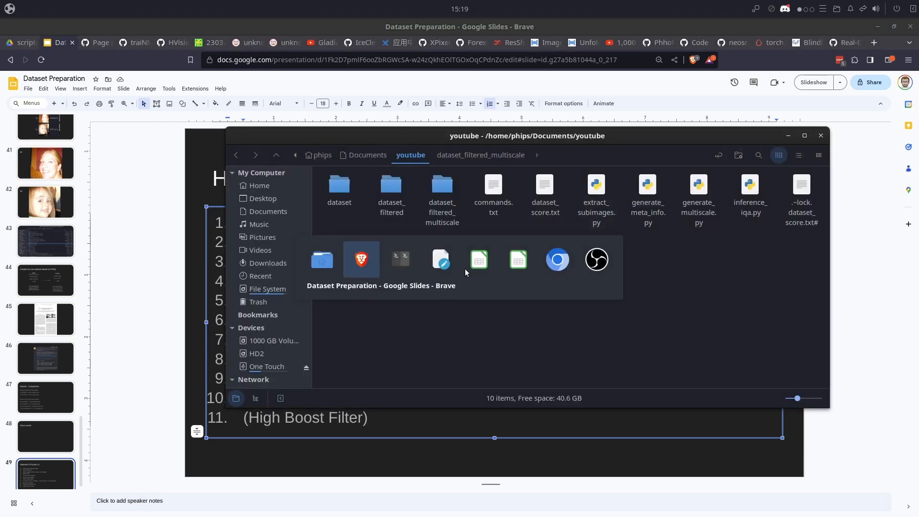
key(alt+Tab)
key(alt+Tab)
key(alt+Tab)
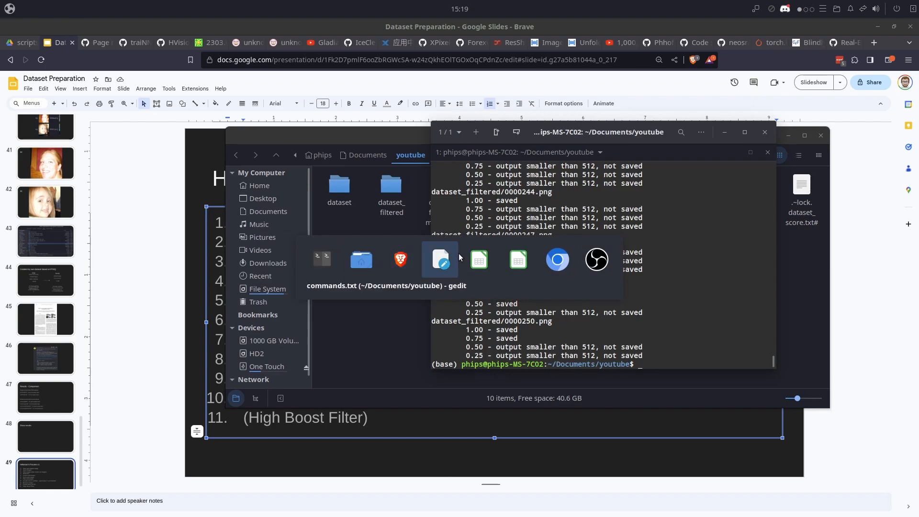
drag(176, 52, 169, 73)
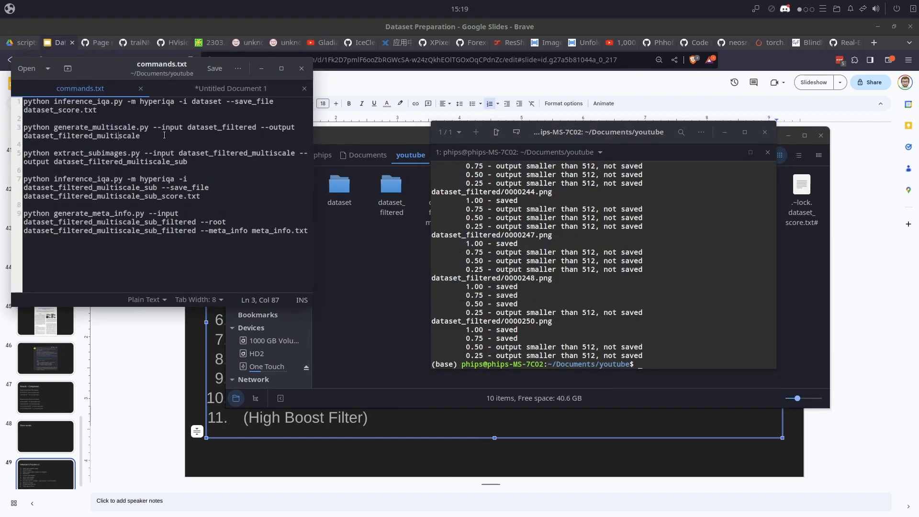
- Copy the command "python extract_subimages.py --input dataset_filtered_multiscale --output dataset_filtered_multiscale_sub" from commands.txt and try to run it in the terminal
click(124, 154)
click(162, 154)
click(58, 162)
drag(188, 162, 120, 161)
triple_click(120, 162)
key(super+c)
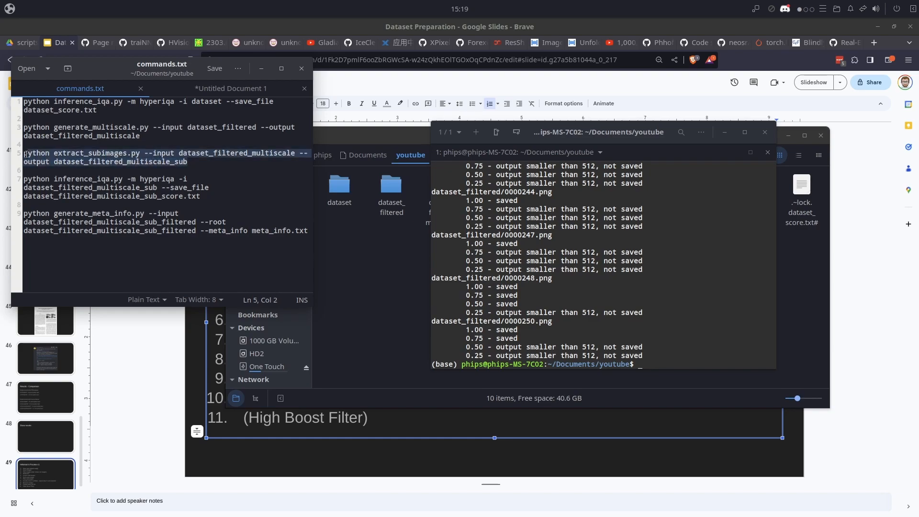
right_click(561, 219)
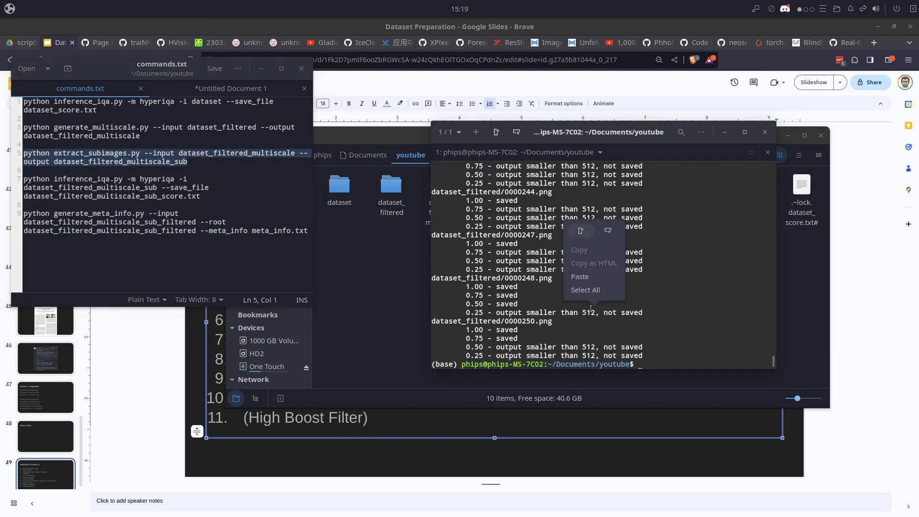
click(574, 278)
key(Return)
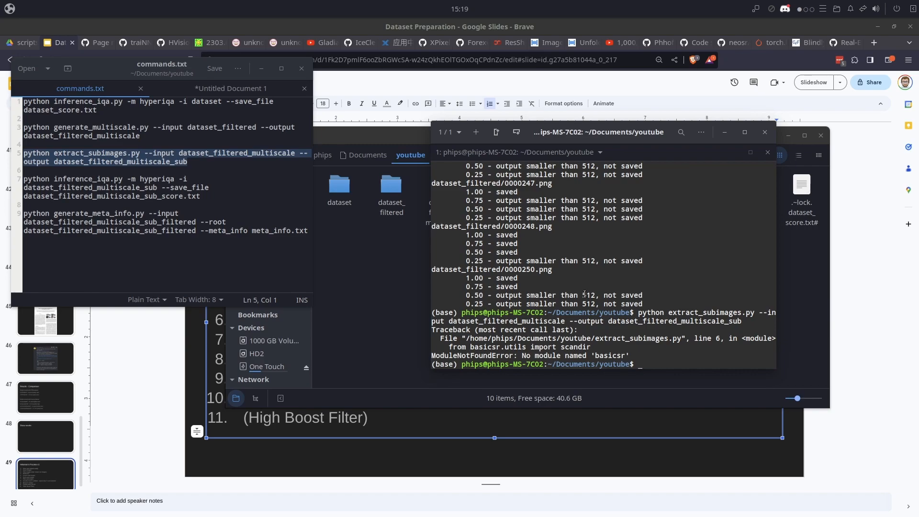
- Install the missing Python module with "pip install basicsr"
text(pip install basicsr)
key(Return)
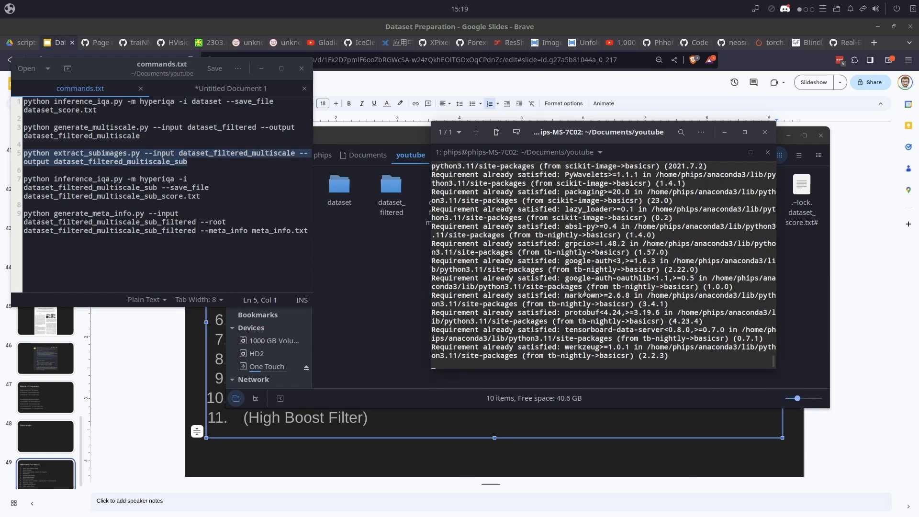
- Run the extract_subimages.py command again from the terminal history to crop dataset_filtered_multiscale into sub-images
key(Up)
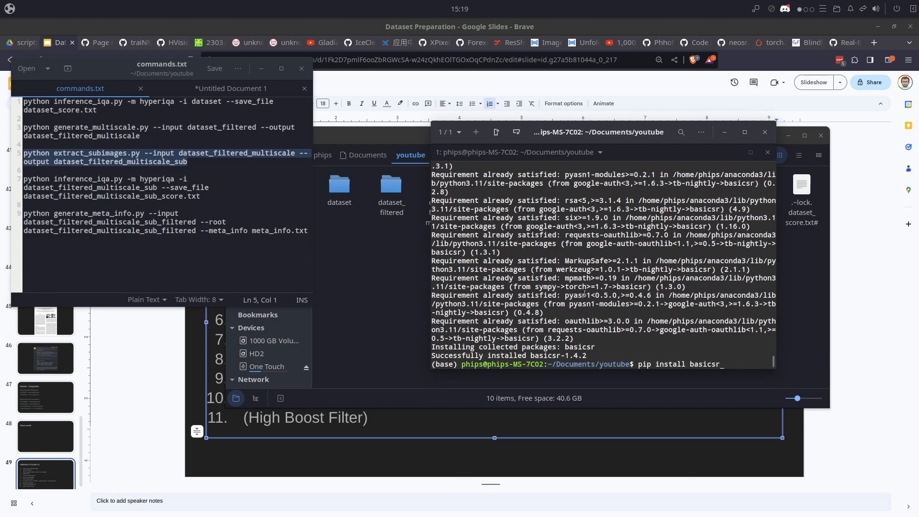
key(Up)
key(Return)
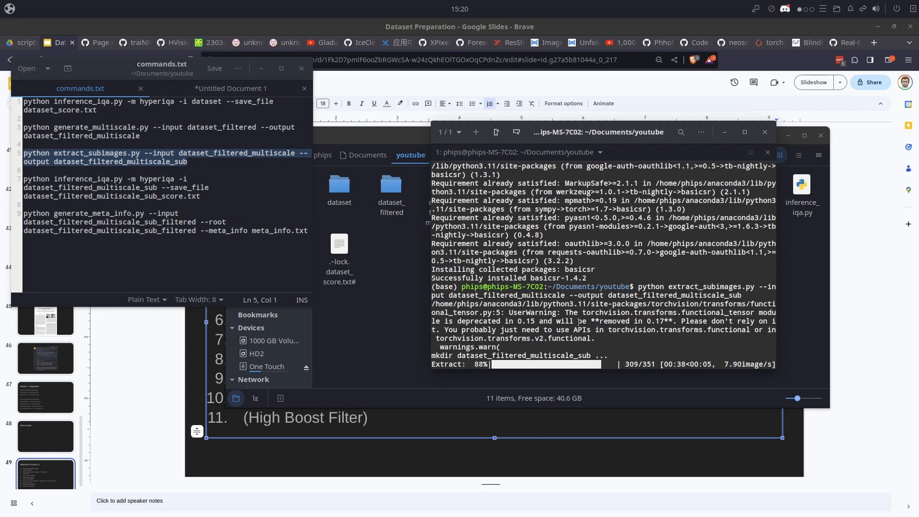
- Switch to the file manager, open the dataset_filtered_multiscale_sub folder and view its first tile, 0000001T0_s001.png
click(401, 297)
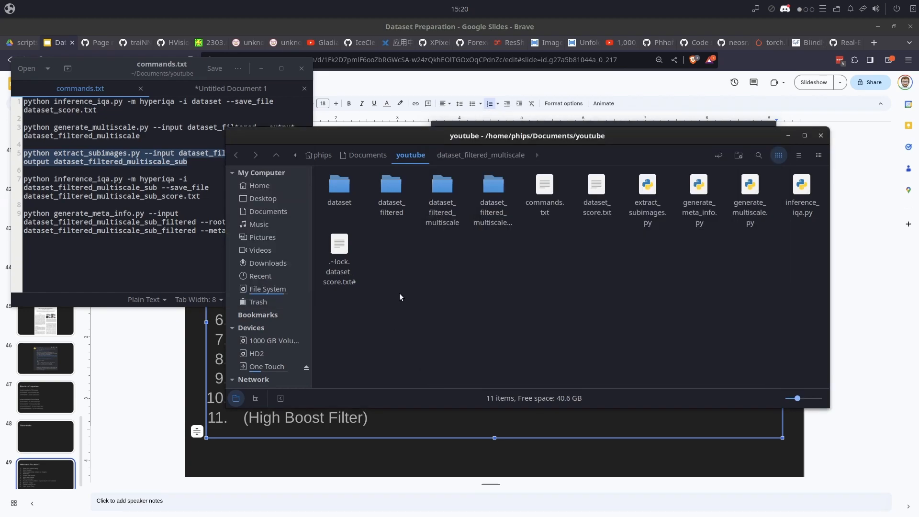
click(423, 222)
click(493, 220)
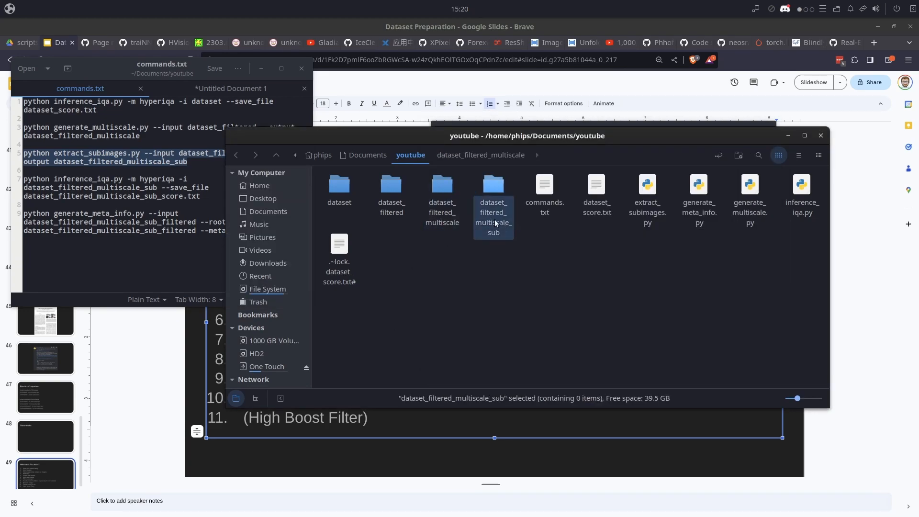
double_click(488, 194)
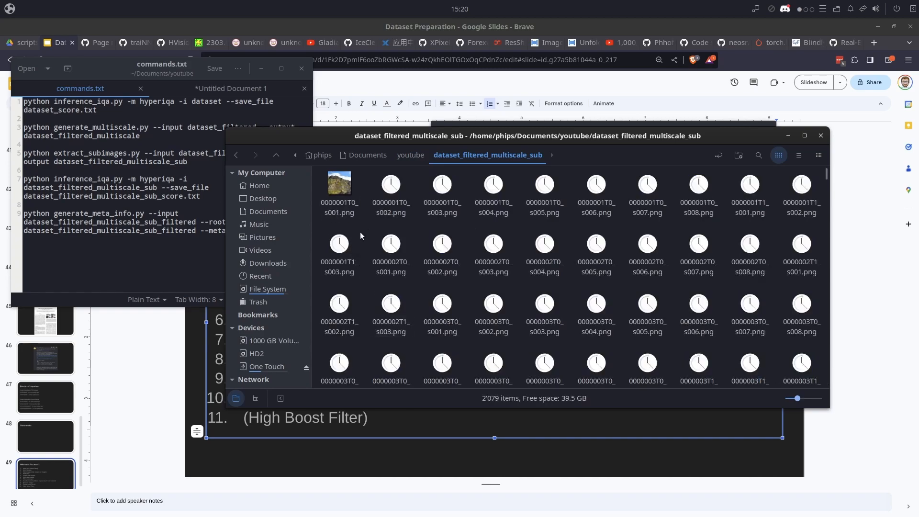
click(343, 210)
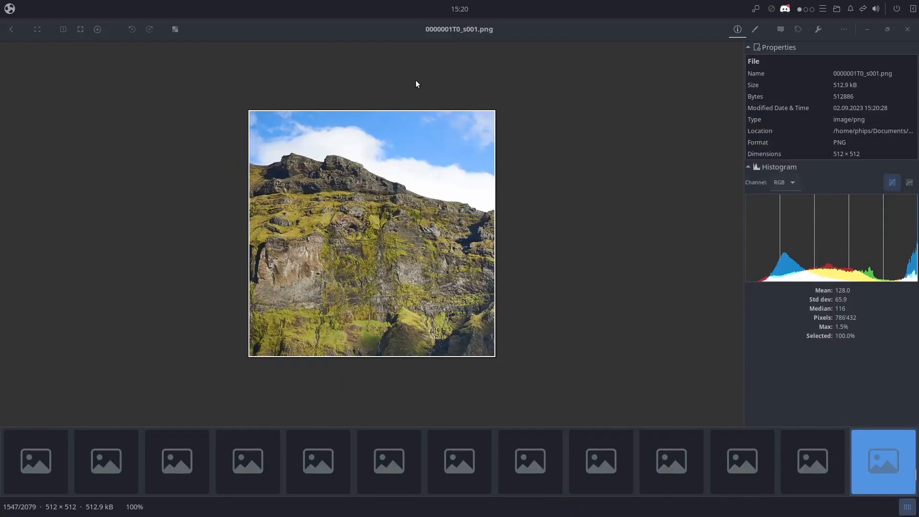
- Look through several more cropped tiles, including 0000006T1_s002.png and 0000248T0_s005.png, and close the image viewer
click(82, 455)
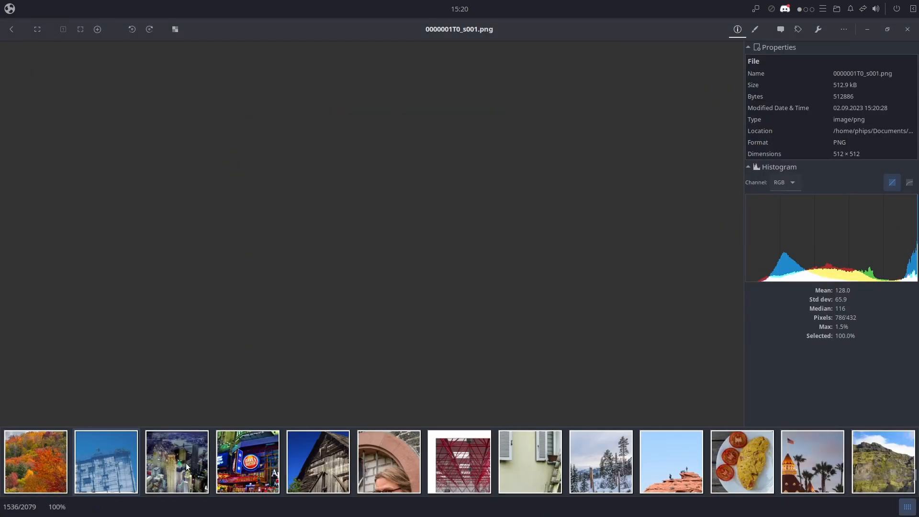
click(193, 465)
click(256, 463)
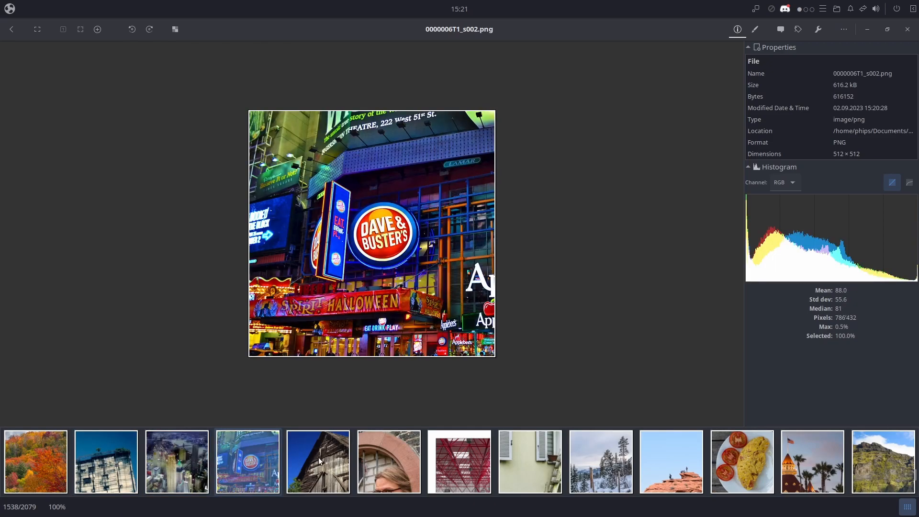
click(320, 460)
click(393, 465)
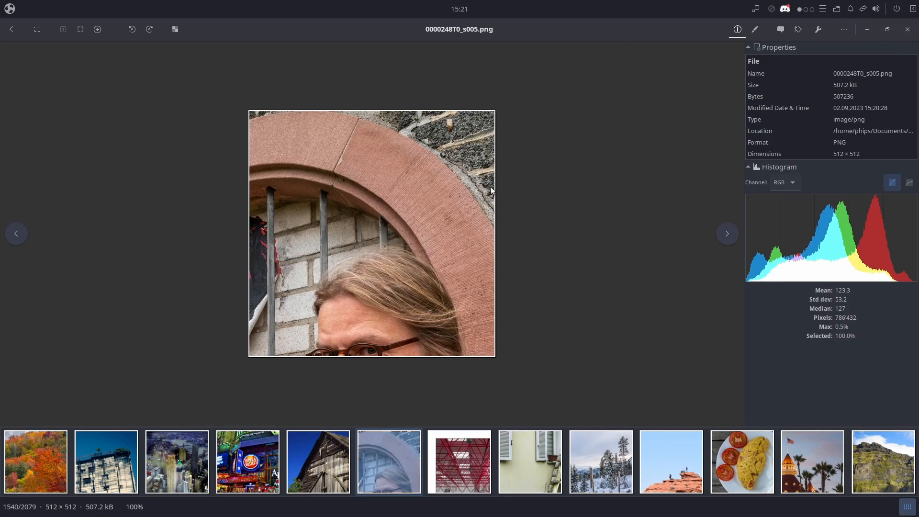
key(alt+F4)
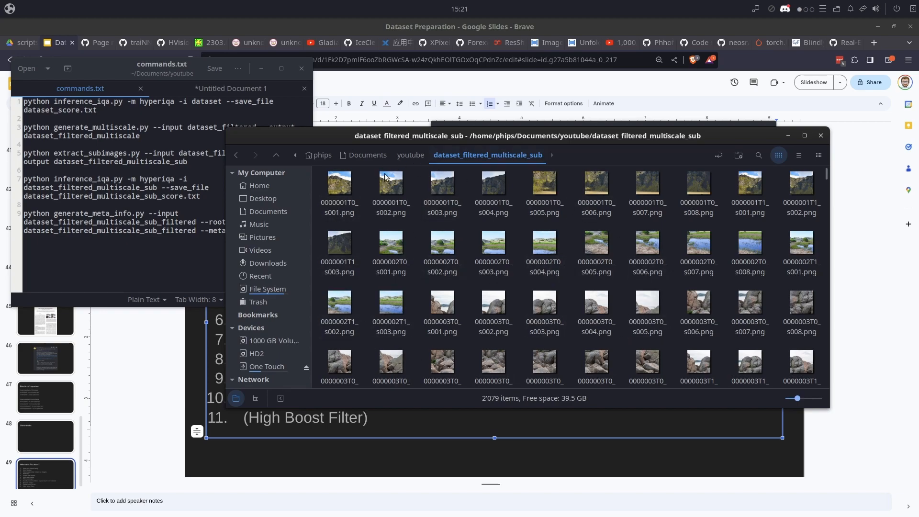
- Return to the youtube folder and check the total size of dataset_filtered_multiscale_sub in its properties
click(410, 155)
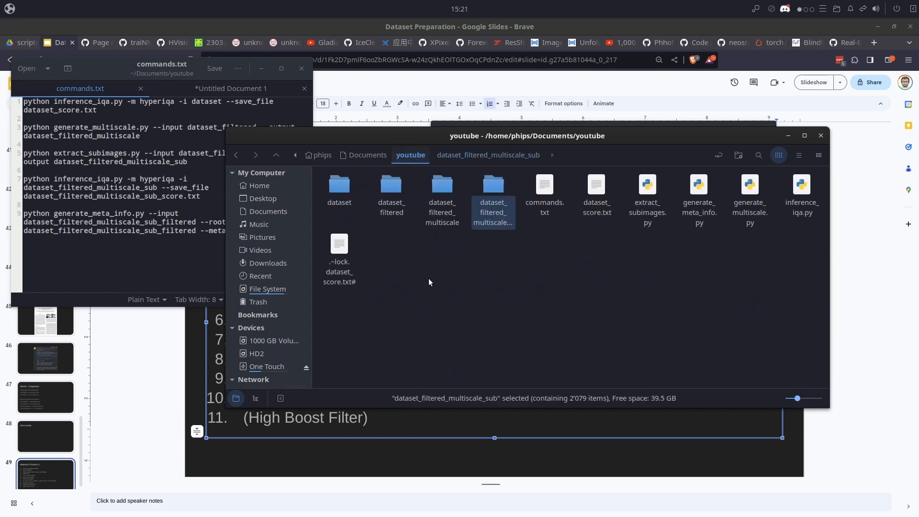
right_click(492, 212)
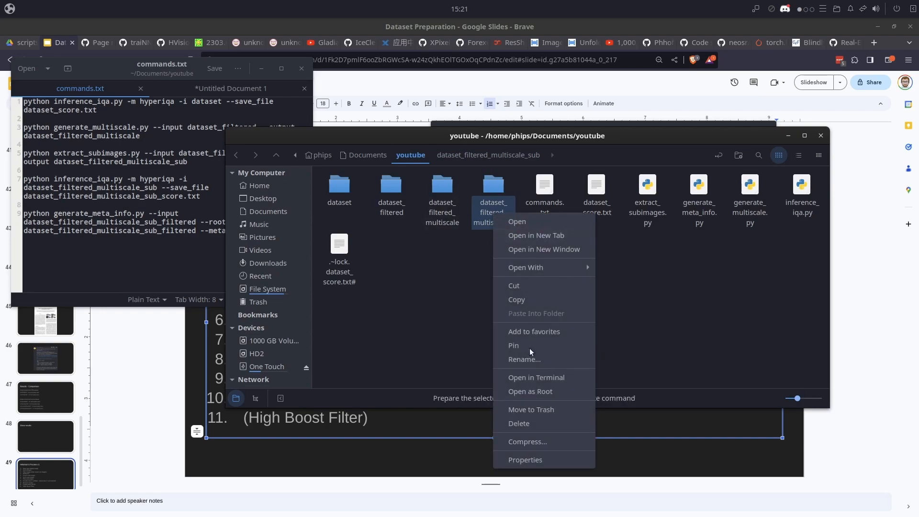
click(528, 460)
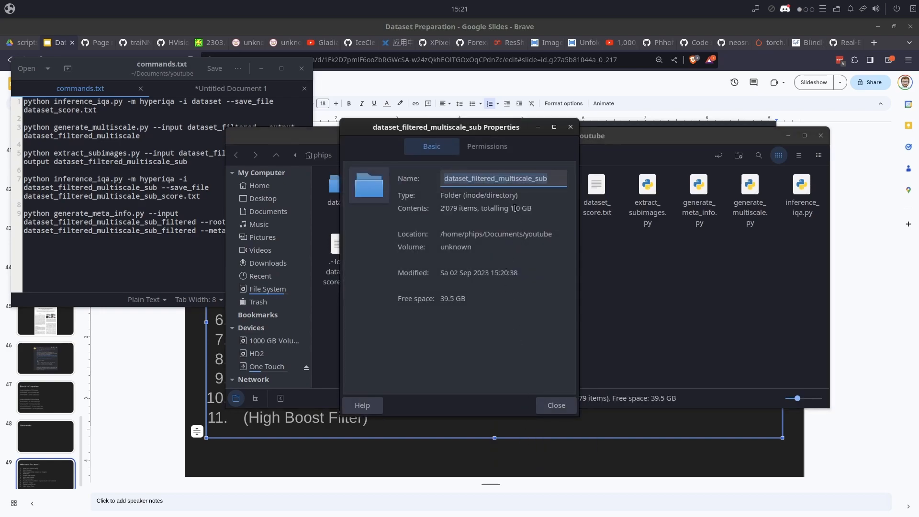
drag(510, 209, 537, 210)
click(570, 126)
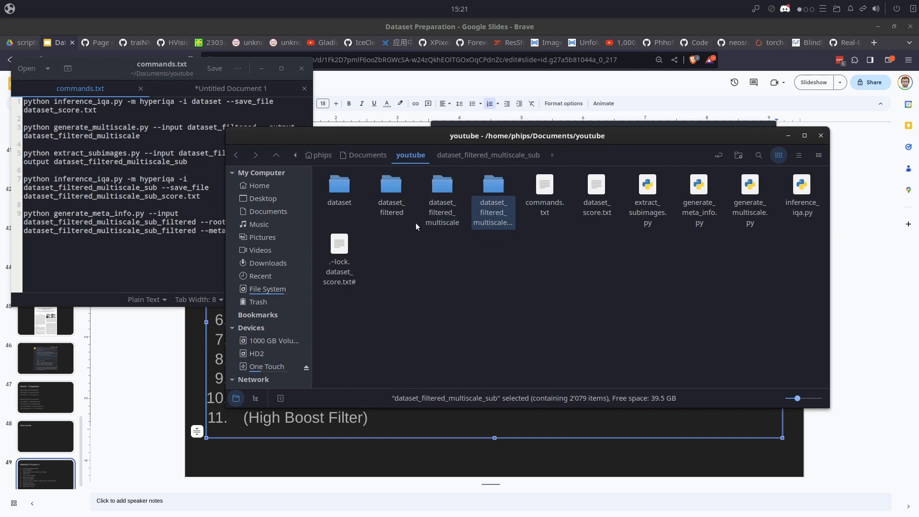
- Check the total size of the dataset_filtered folder in its properties for comparison
click(392, 207)
right_click(402, 210)
click(431, 459)
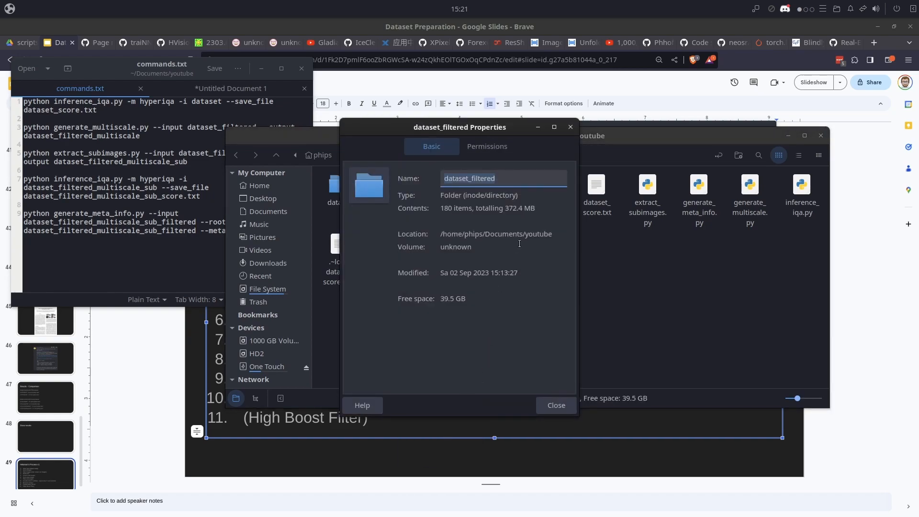
drag(506, 209, 536, 211)
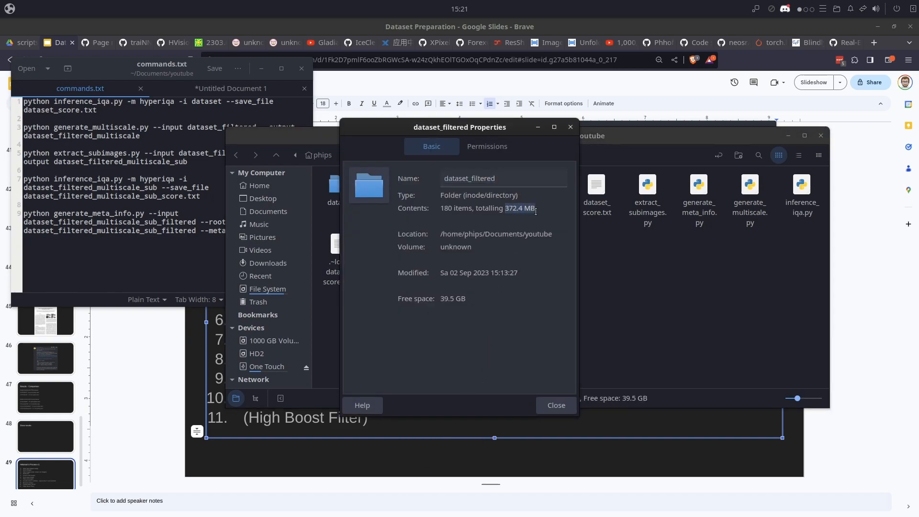
click(570, 127)
- Return to the process slide and highlight items 2 and 3, items 4 and 5, and finally item 6, "Score sub-images"
drag(478, 137, 562, 140)
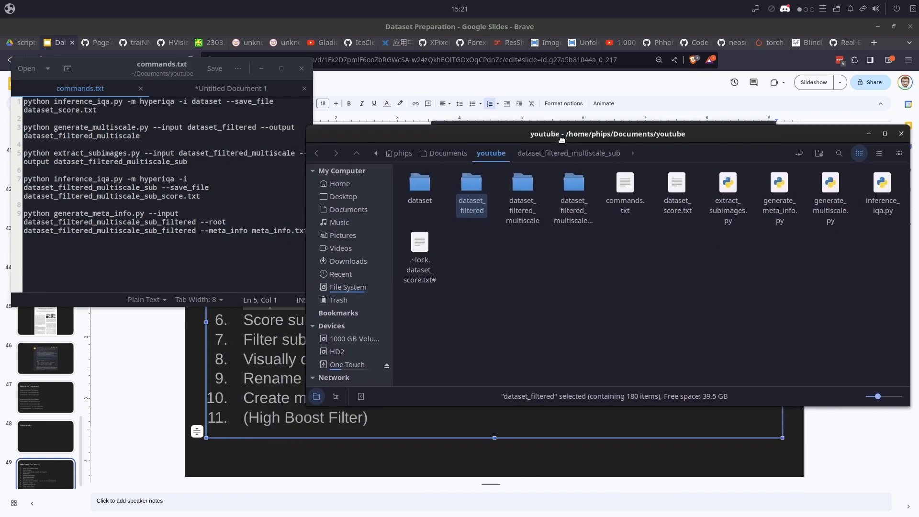
click(269, 314)
click(309, 280)
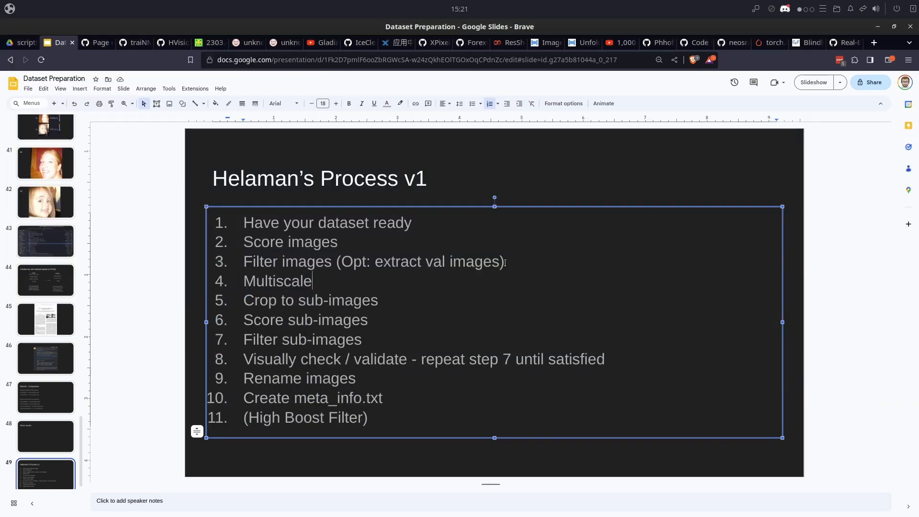
drag(504, 261, 243, 242)
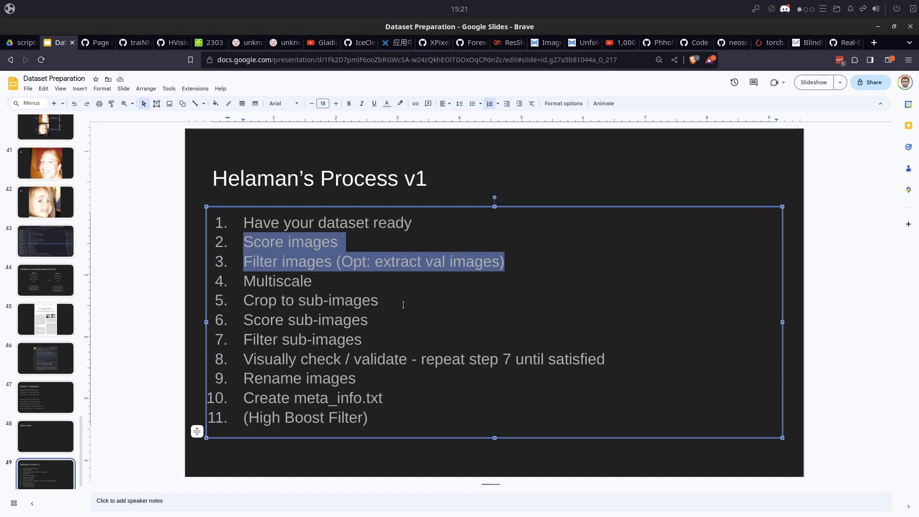
drag(378, 300, 244, 281)
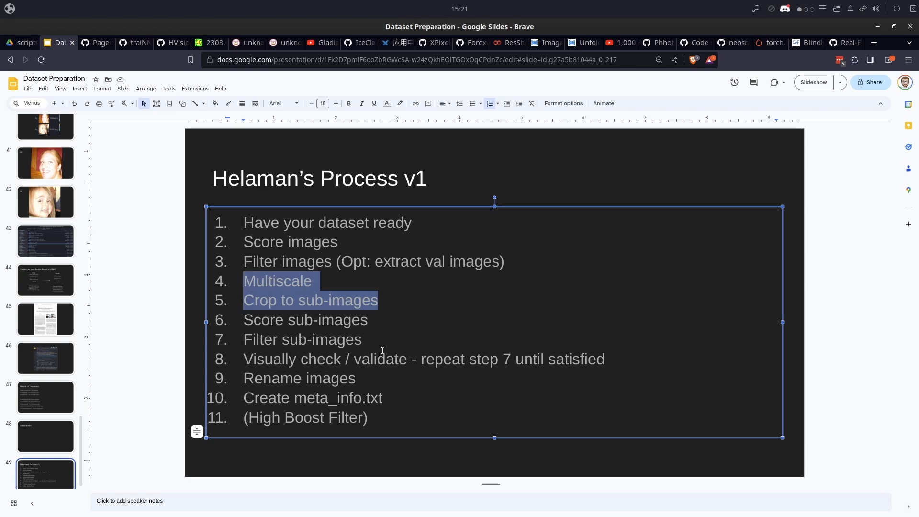
drag(367, 320, 244, 320)
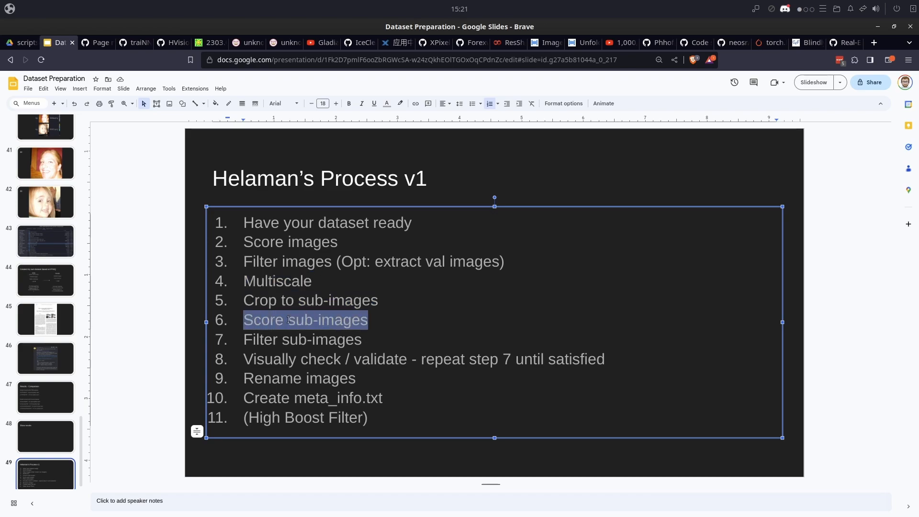
- Copy "python inference_iqa.py -m hyperiqa -i dataset_filtered_multiscale_sub --save_file dataset_filtered_multiscale_sub_score.txt" from commands.txt and run it in the terminal
key(alt+Tab)
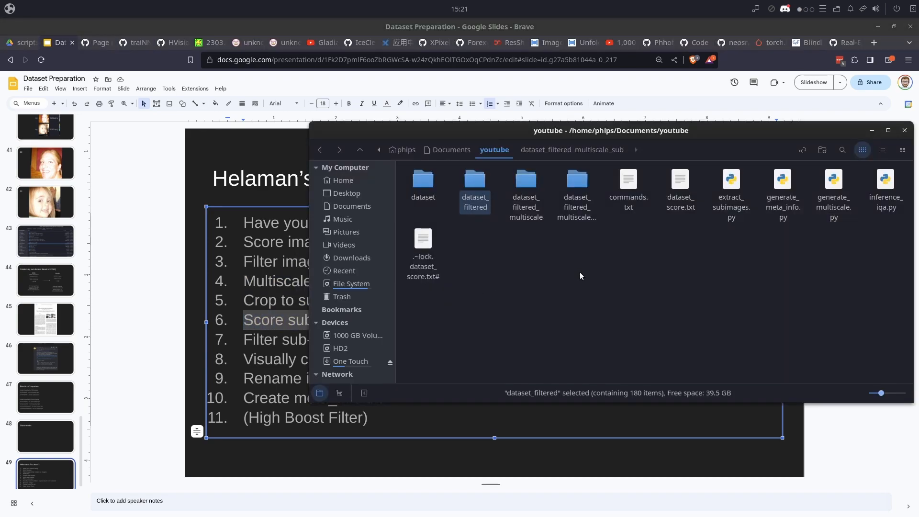
click(593, 274)
key(alt+Tab)
key(Tab)
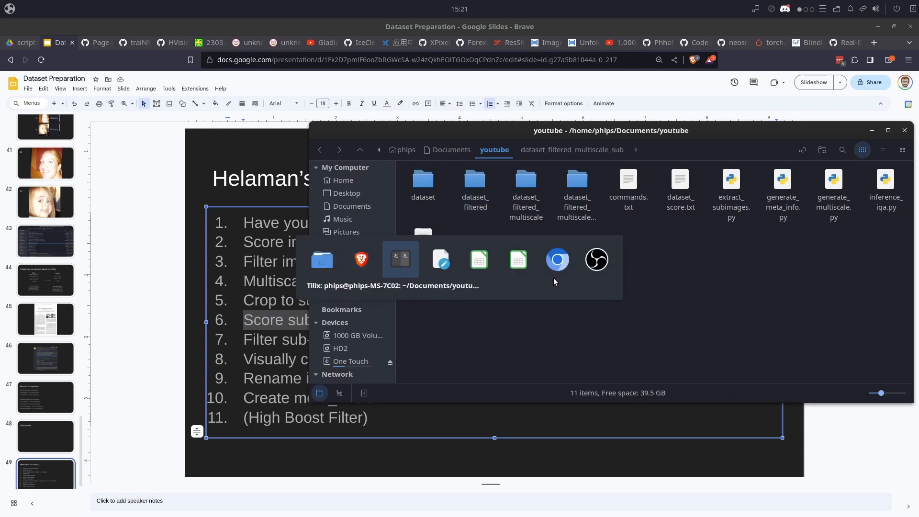
drag(97, 110, 2, 99)
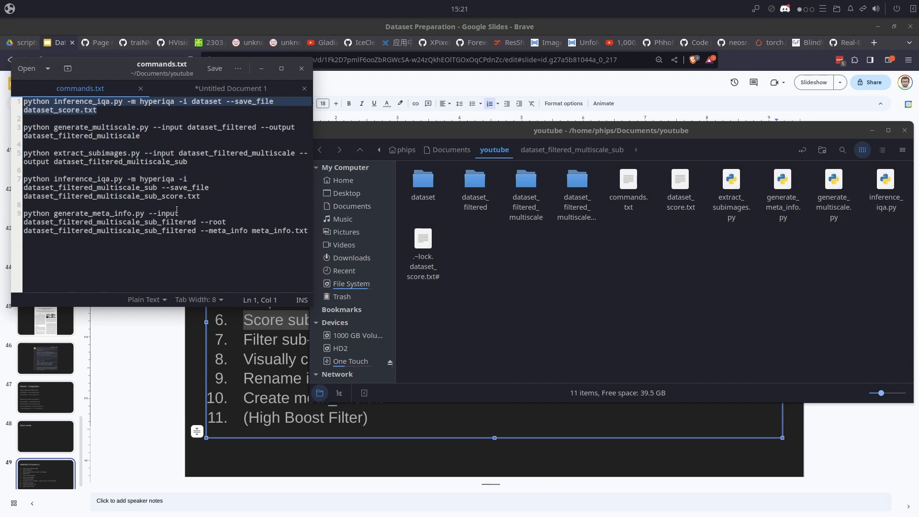
drag(201, 196, 19, 183)
key(super+c)
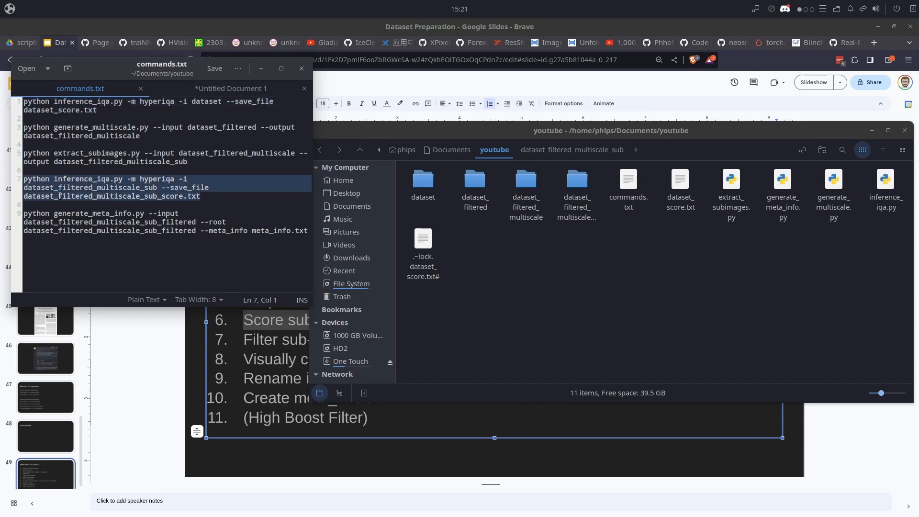
key(alt+Tab)
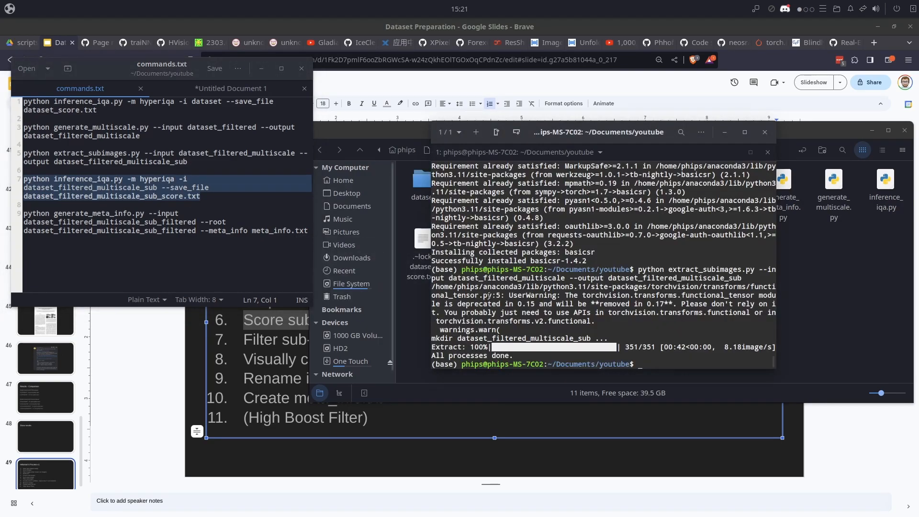
right_click(645, 335)
click(630, 304)
key(Return)
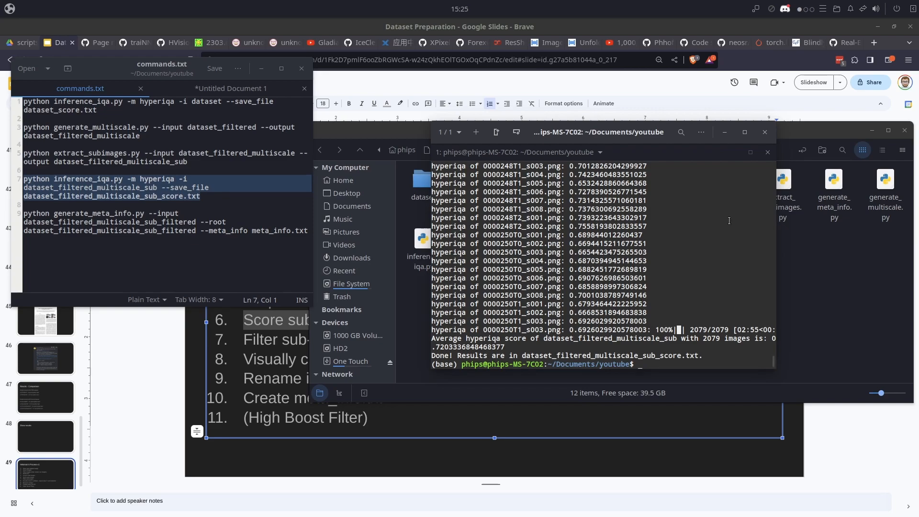
- Open dataset_filtered_multiscale_sub_score.txt from the youtube folder in LibreOffice 7.5 Calc, importing it with tab, comma and semicolon separators
click(822, 329)
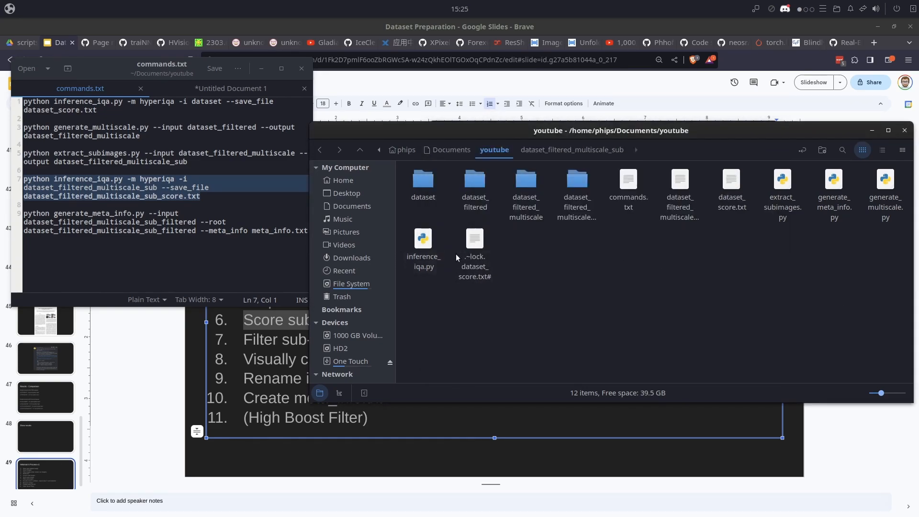
click(674, 208)
right_click(682, 213)
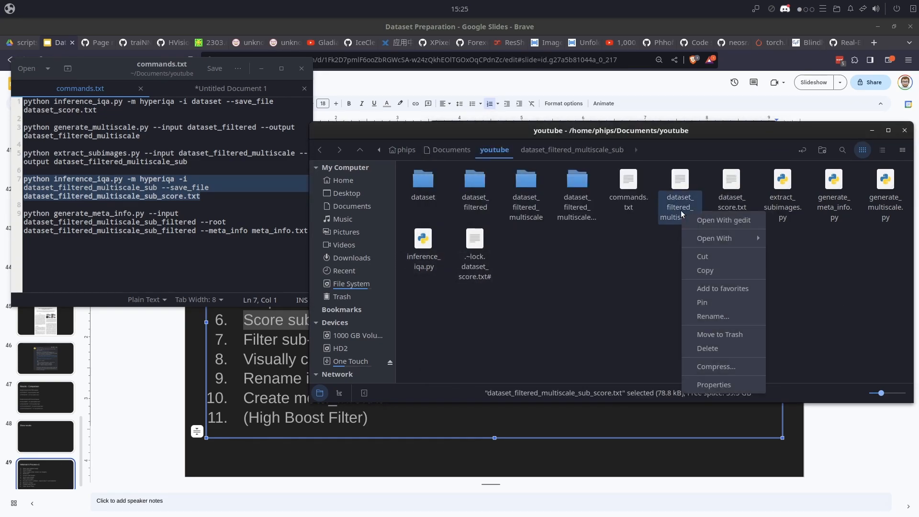
mouse_move(707, 238)
click(799, 284)
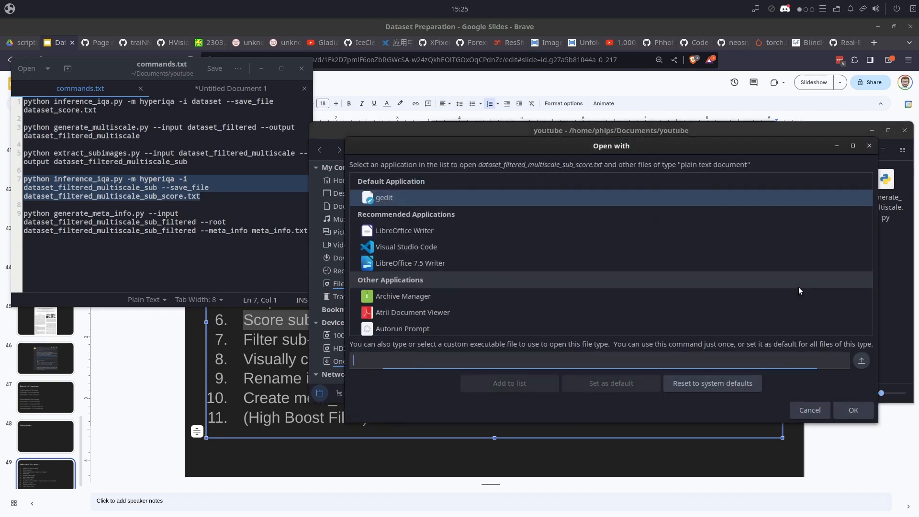
scroll(441, 252, down, 10)
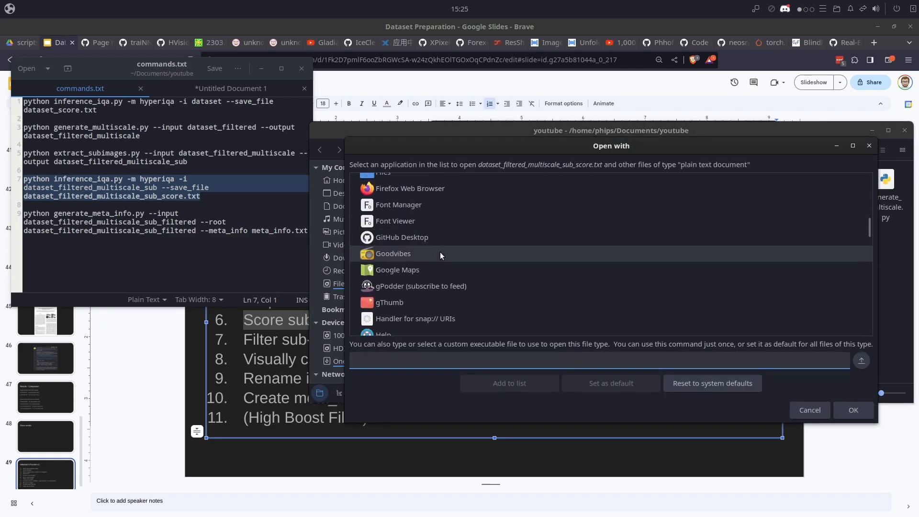
scroll(441, 252, down, 5)
click(443, 272)
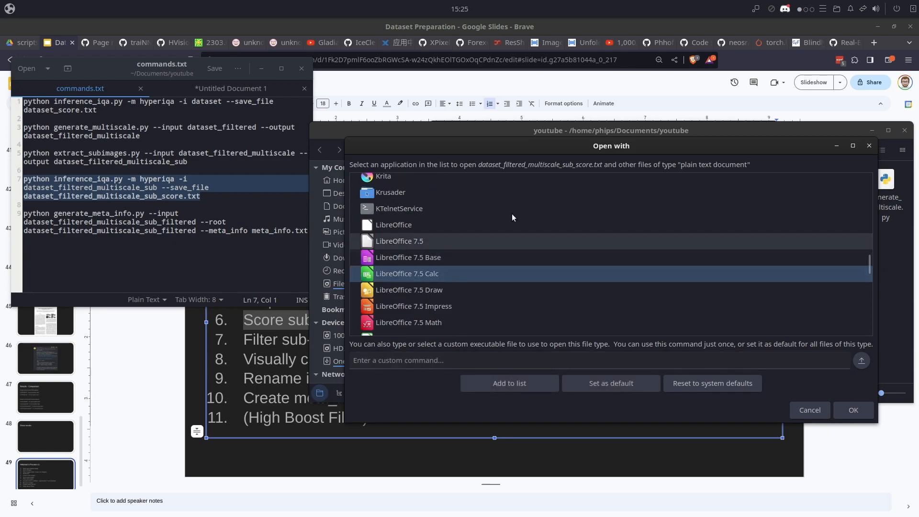
click(850, 410)
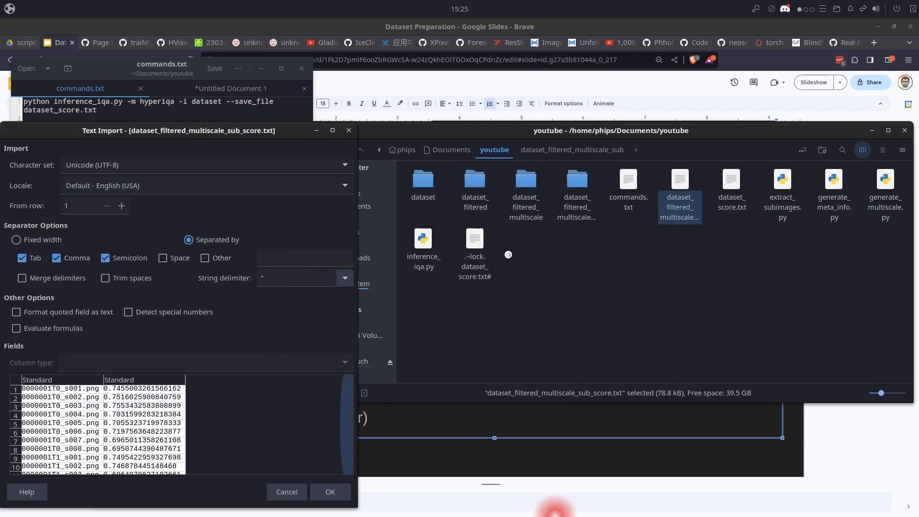
click(328, 494)
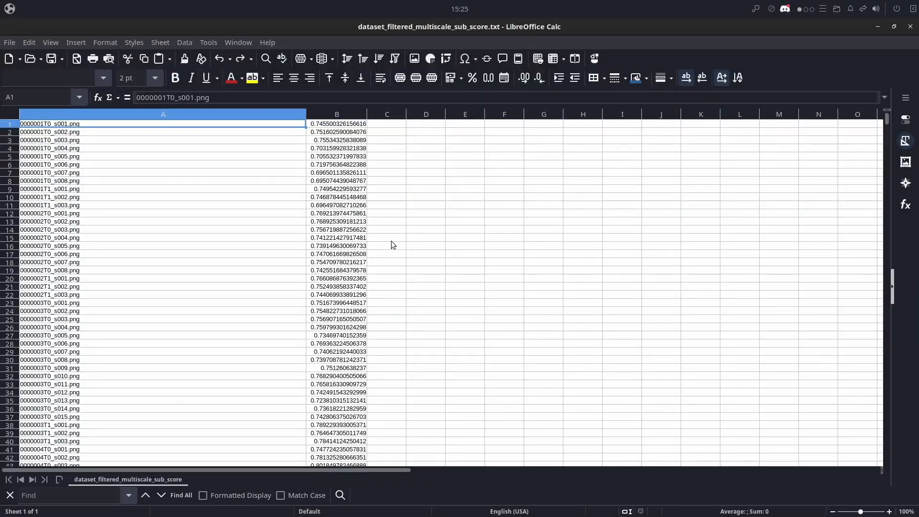
- Sort the sheet by the column B scores in descending order, extending the selection so the file names in column A move along
click(337, 115)
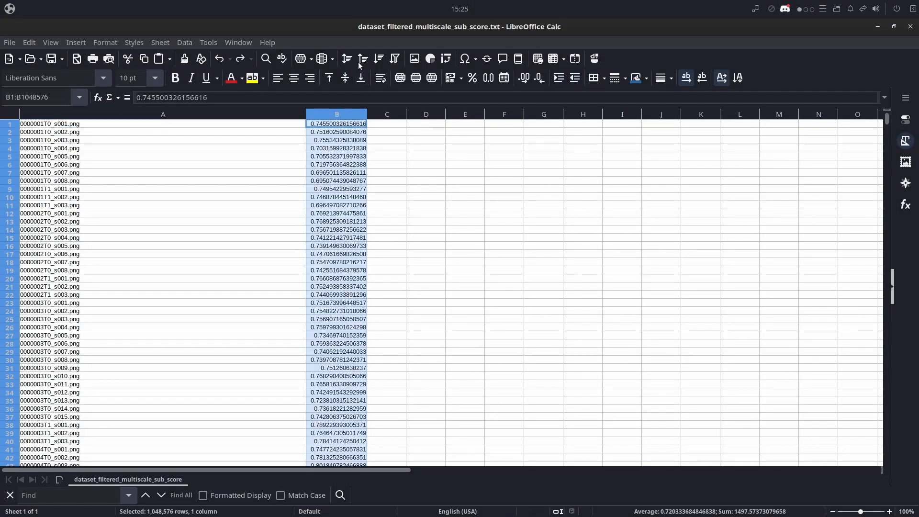
click(382, 59)
click(386, 327)
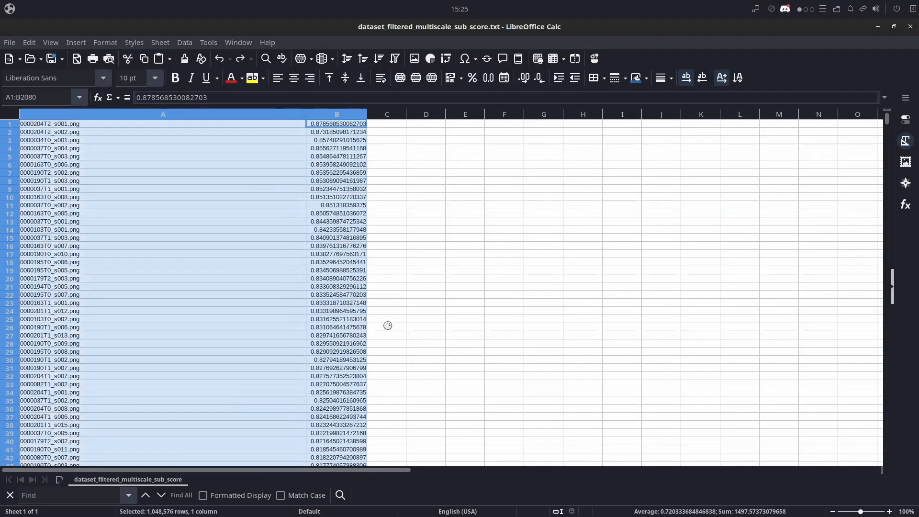
click(336, 131)
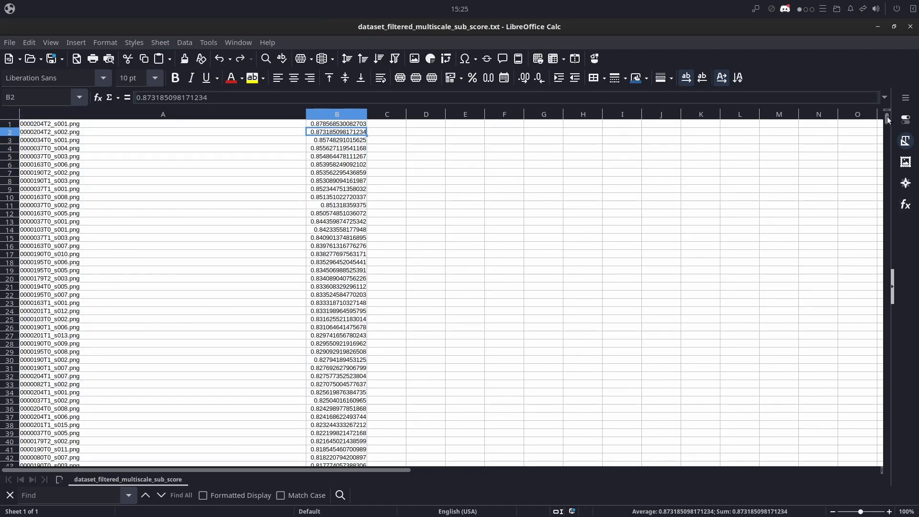
- Examine the lowest scores at the end of the sorted list and select the last one in column B
drag(887, 117, 888, 452)
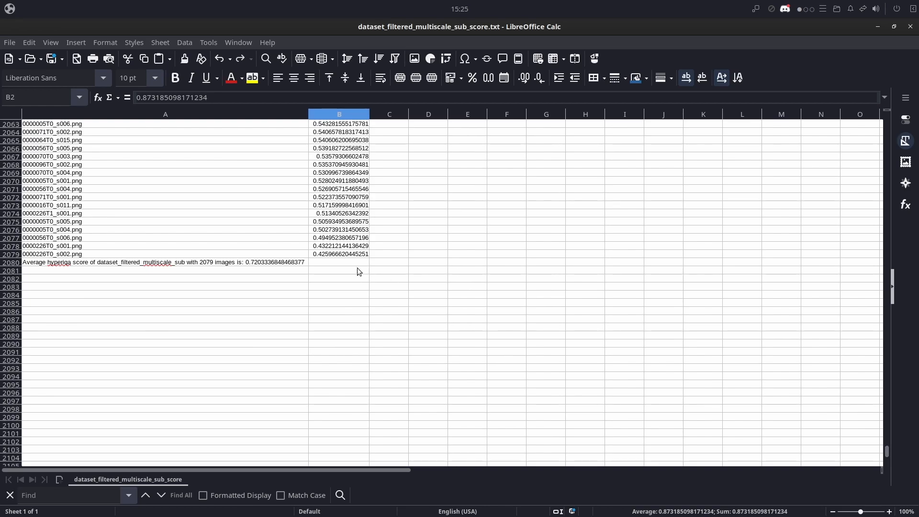
click(349, 255)
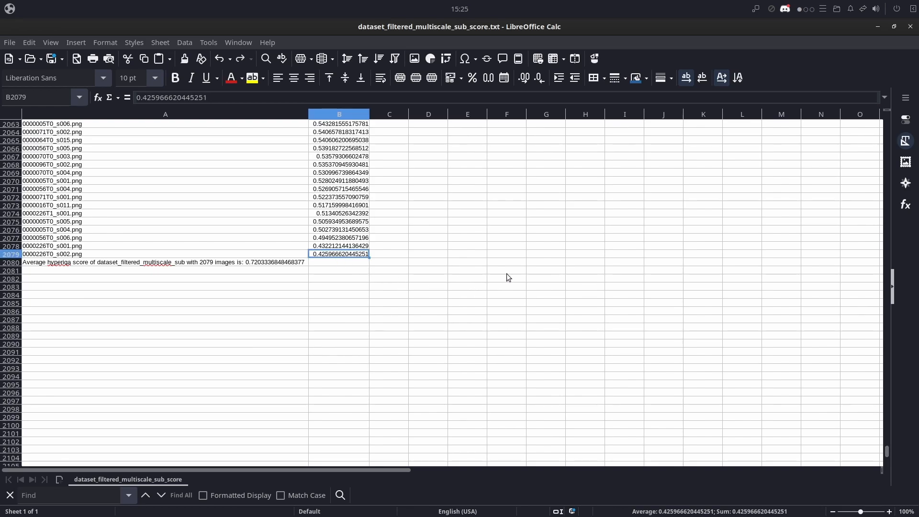
scroll(336, 261, up, 2)
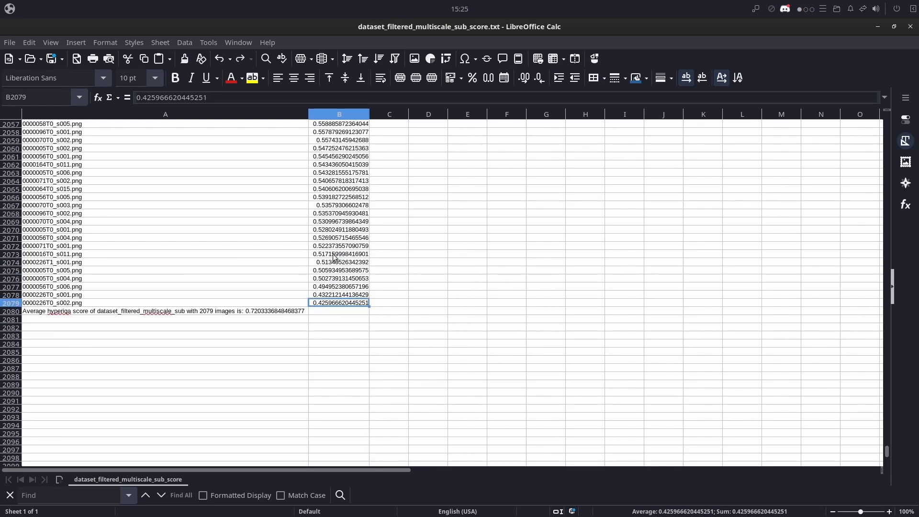
scroll(334, 257, down, 1)
- Switch to the file manager, show the dataset_filtered_multiscale_sub folder as a list and search it for "226T0"
key(alt+Tab)
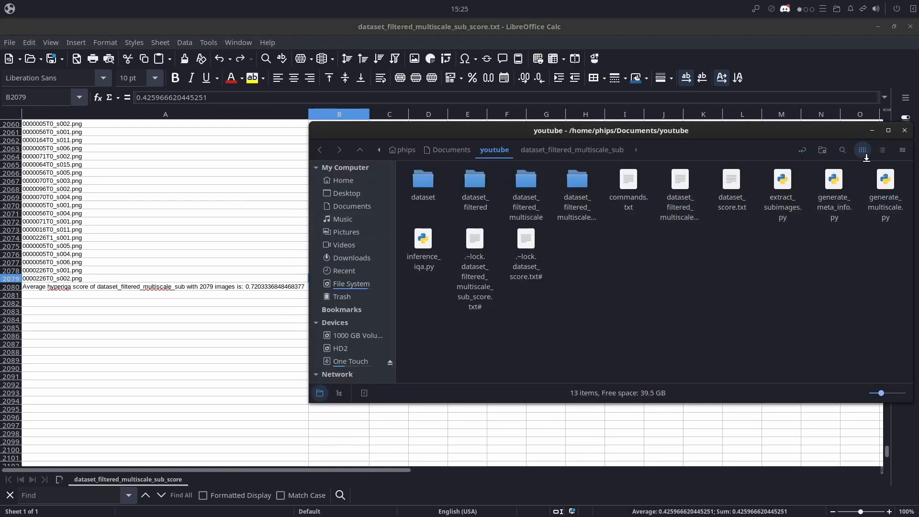
double_click(577, 185)
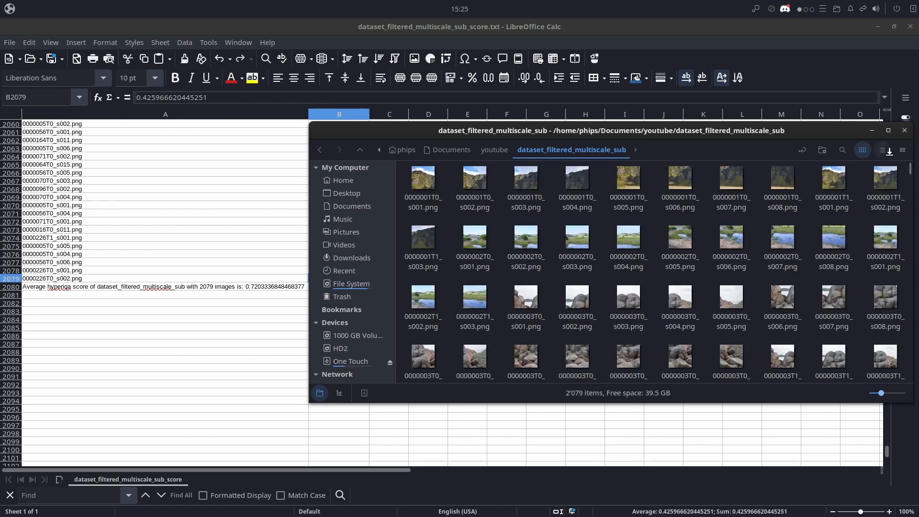
click(843, 150)
click(883, 150)
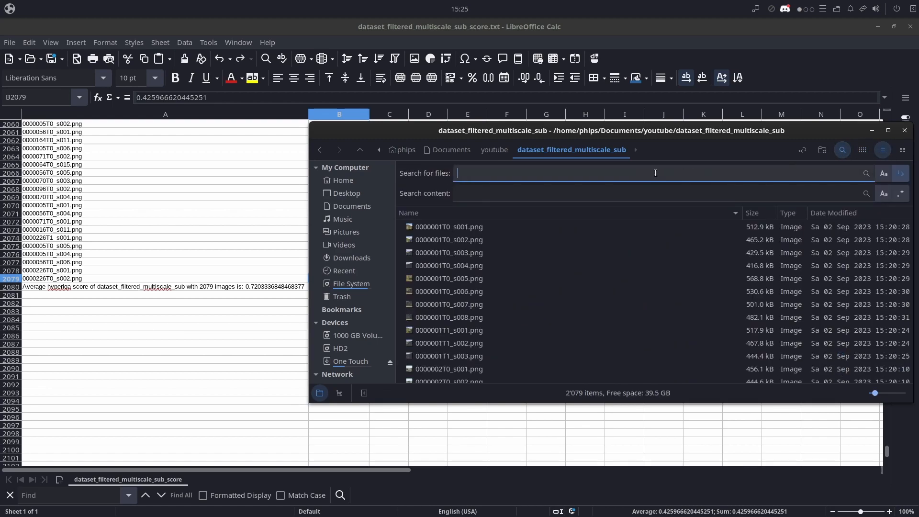
text(226T0)
key(Return)
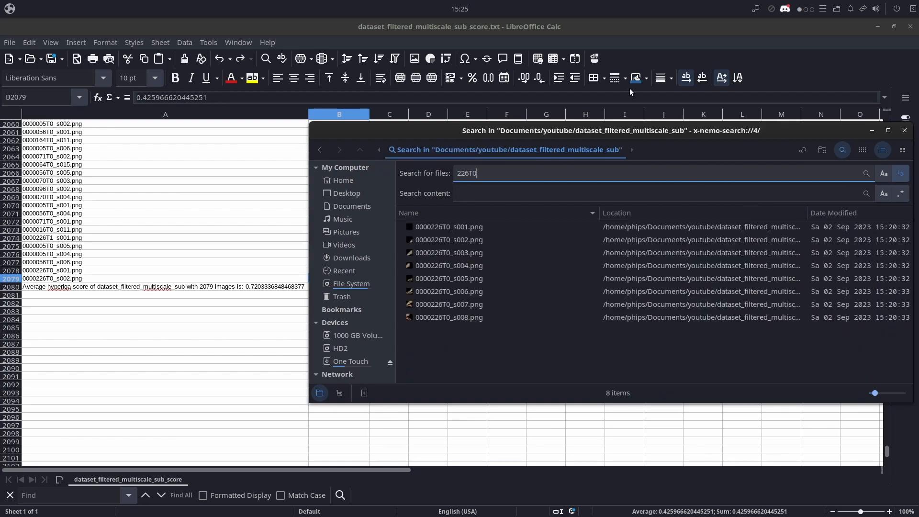
- View the sub-image 0000226T0_s002.png from the search results and close the viewer
click(456, 241)
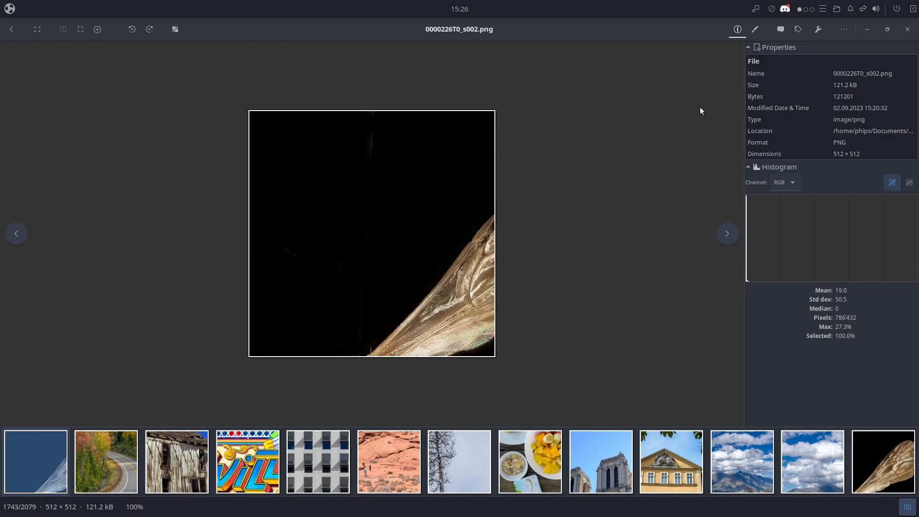
click(908, 29)
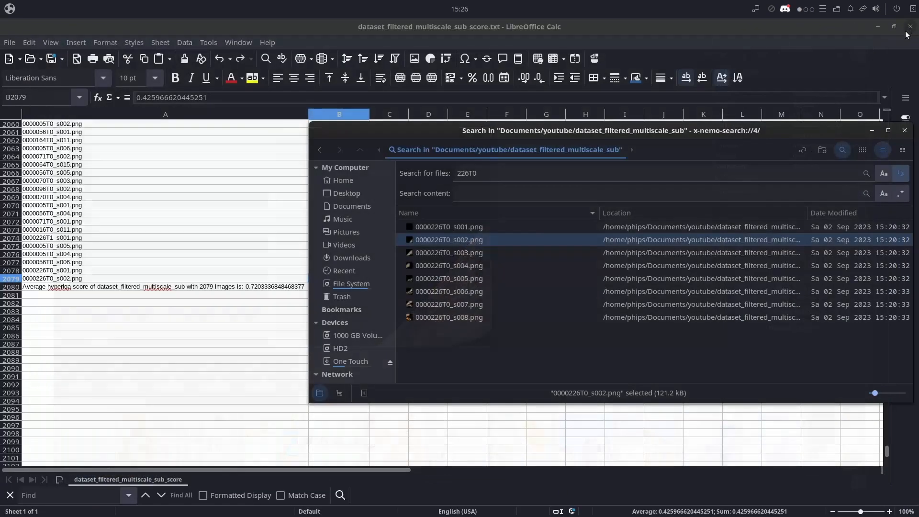
click(523, 334)
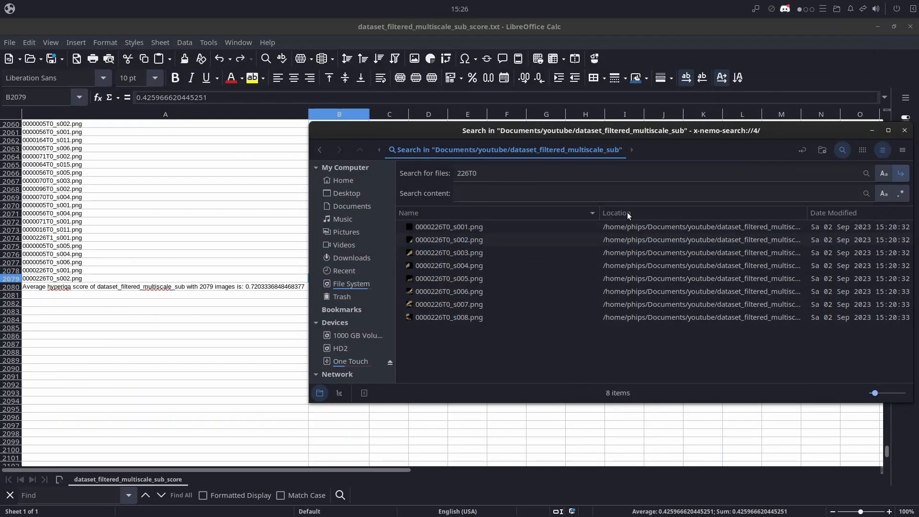
- Clear the file search, return to the full dataset_filtered_multiscale_sub folder and sort its files by size, smallest first
click(547, 171)
key(BackSpace)
key(BackSpace)
key(BackSpace)
key(BackSpace)
key(BackSpace)
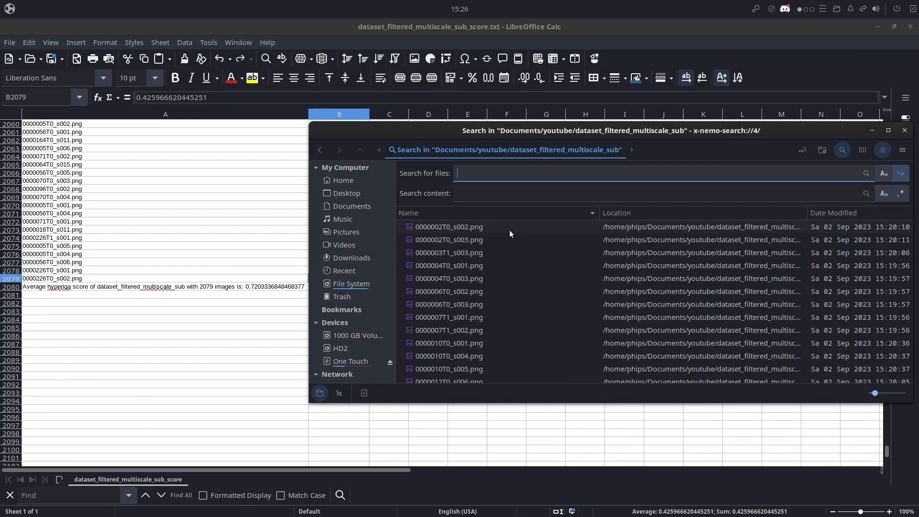
click(320, 150)
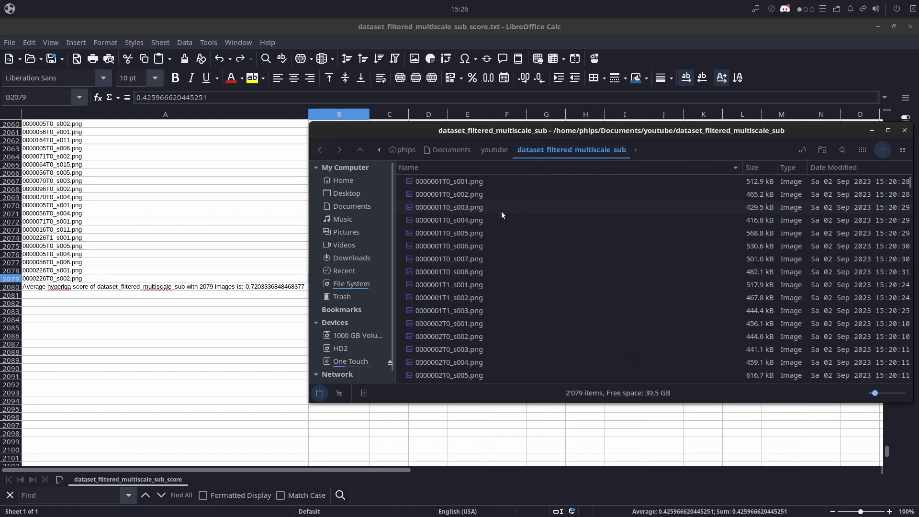
click(757, 167)
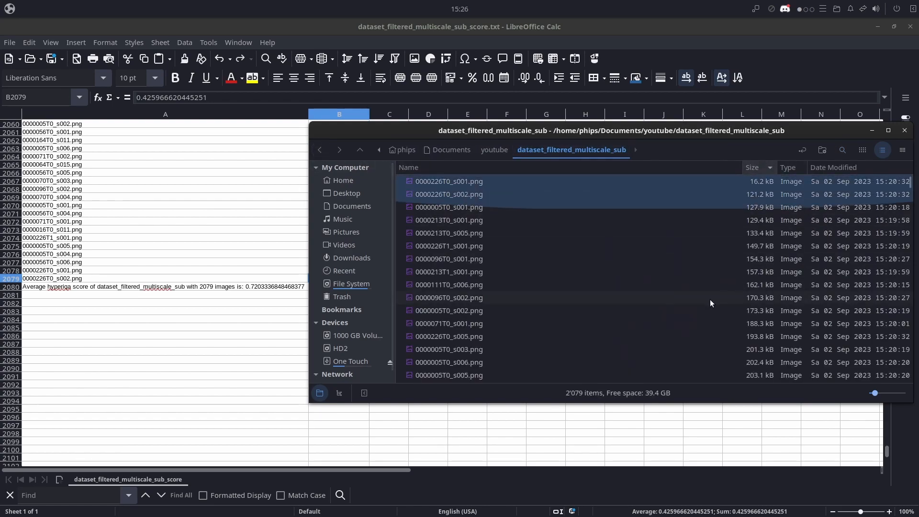
- Select the two smallest files, 0000226T0_s002.png and 0000226T0_s001.png, in turn and open 0000226T0_s001.png for viewing
click(479, 196)
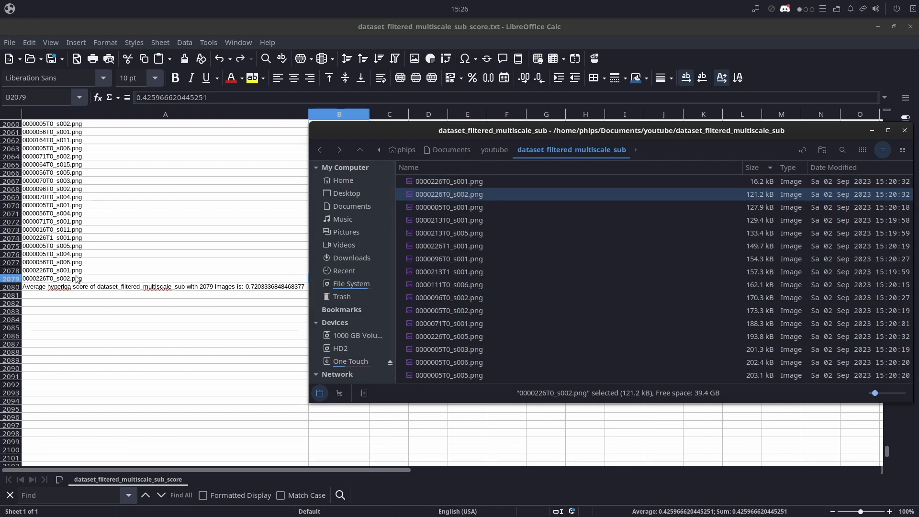
click(445, 183)
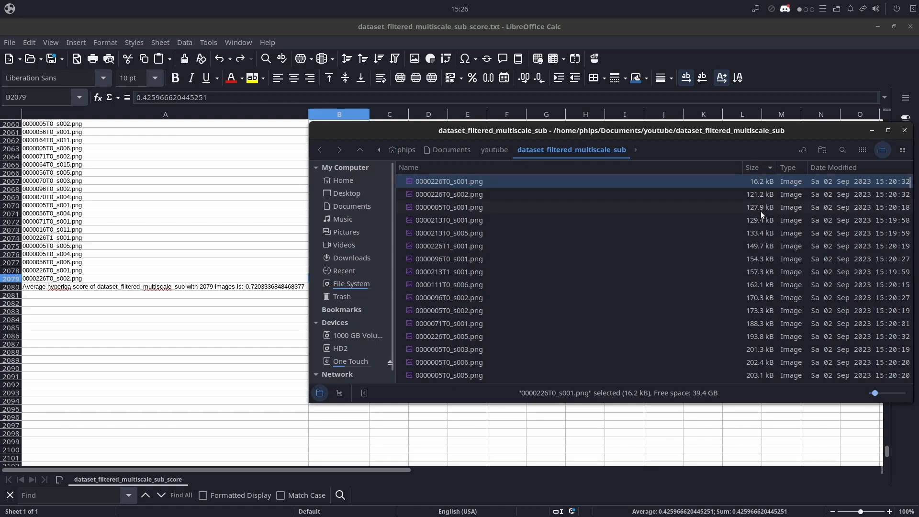
double_click(452, 183)
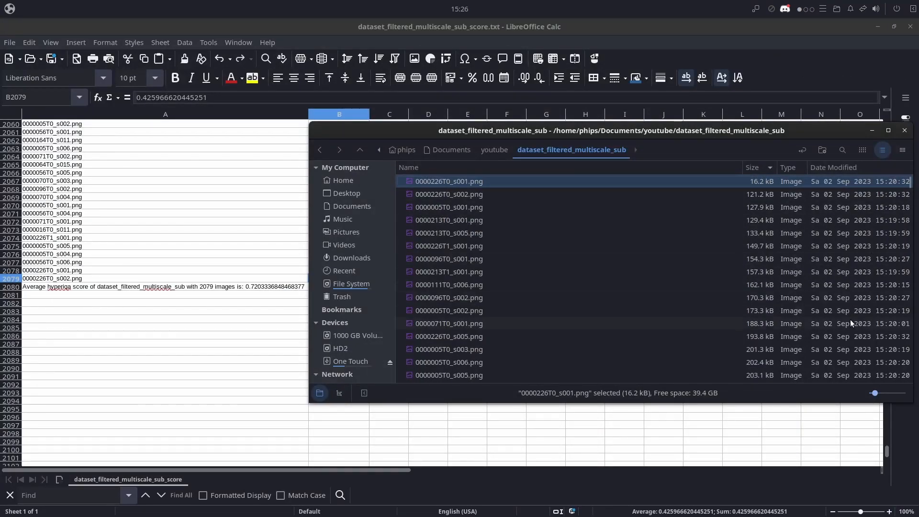
- View the largest sub-image, 0000092T0_s002.png, at the end of the size-sorted list, and go back to the smallest file, 0000226T0_s001.png
scroll(850, 320, down, 3)
scroll(890, 240, down, 4)
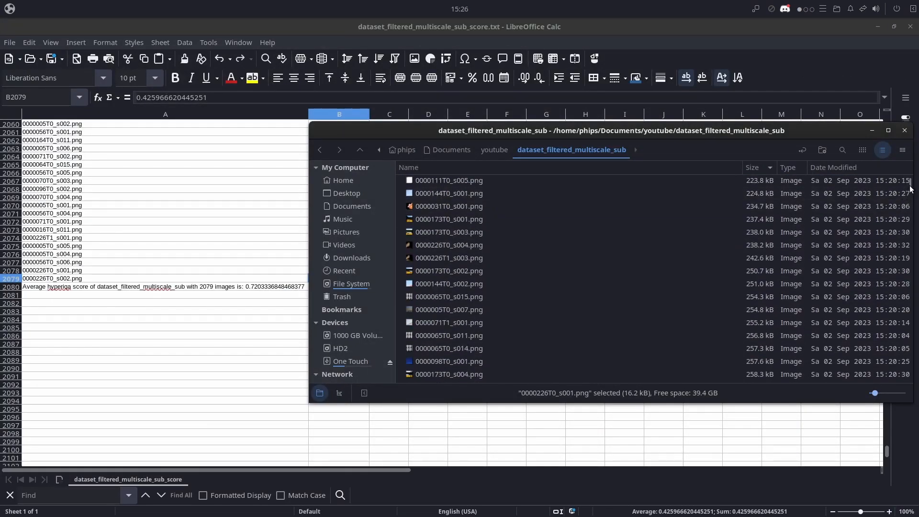
drag(911, 188, 912, 378)
click(763, 377)
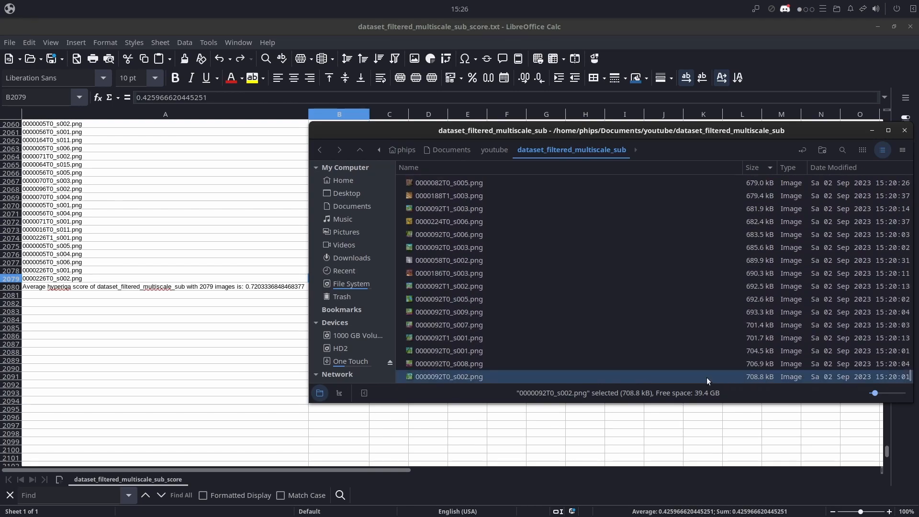
click(453, 379)
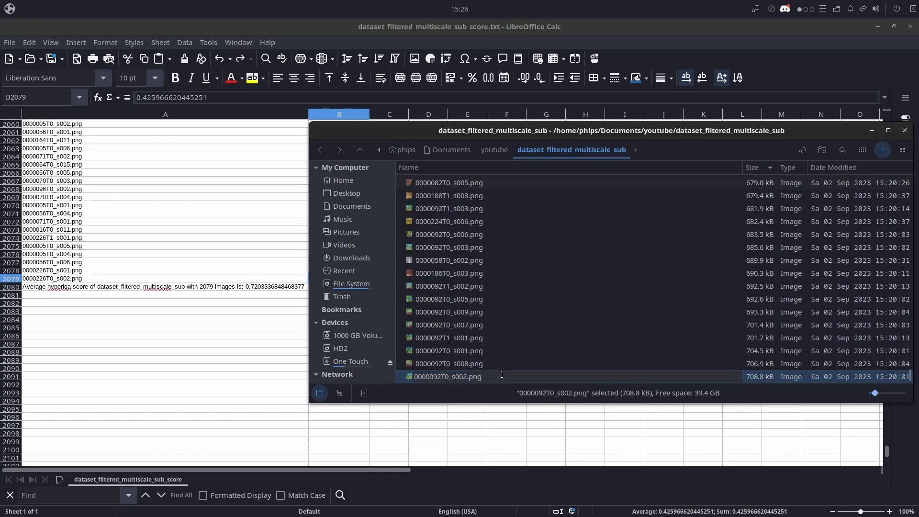
click(498, 339)
double_click(487, 376)
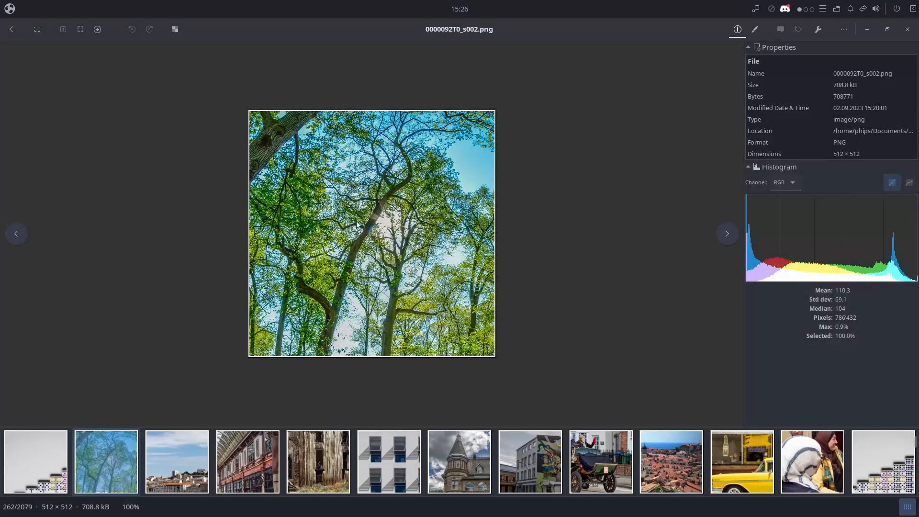
click(908, 29)
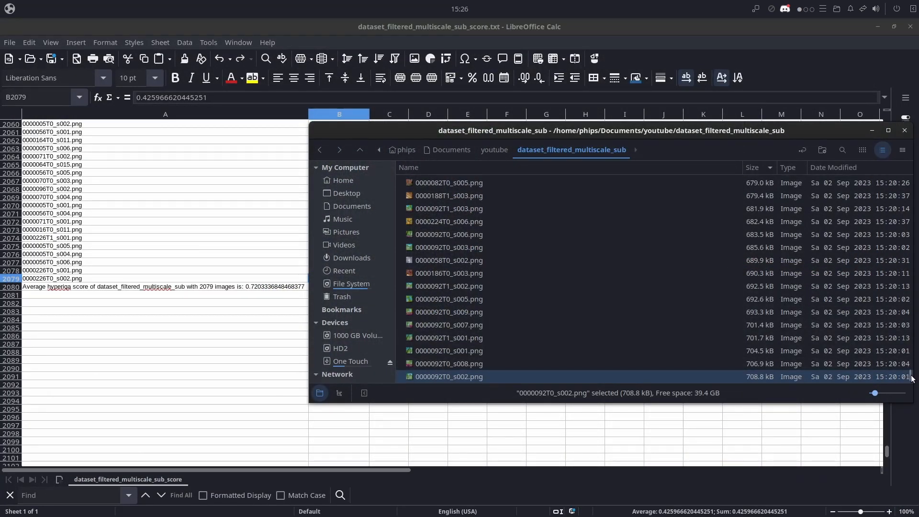
drag(911, 378, 916, 163)
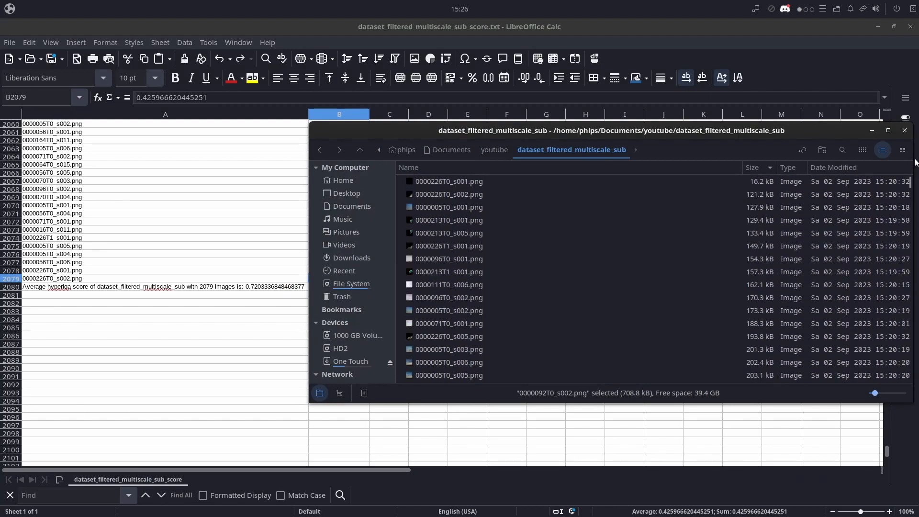
click(455, 181)
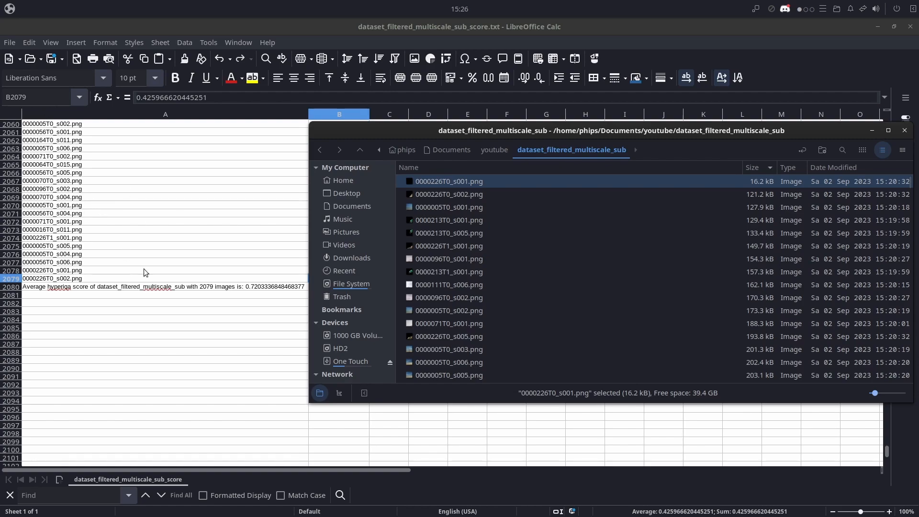
- Examine the lowest HyperIQA scores in the sorted score spreadsheet, from row 2075 back to row 1874
click(123, 245)
scroll(374, 321, up, 2)
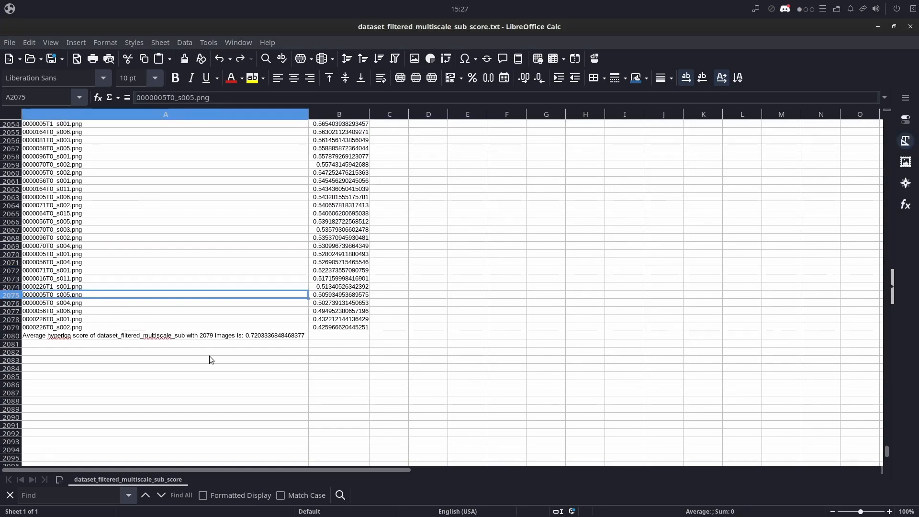
scroll(211, 359, up, 19)
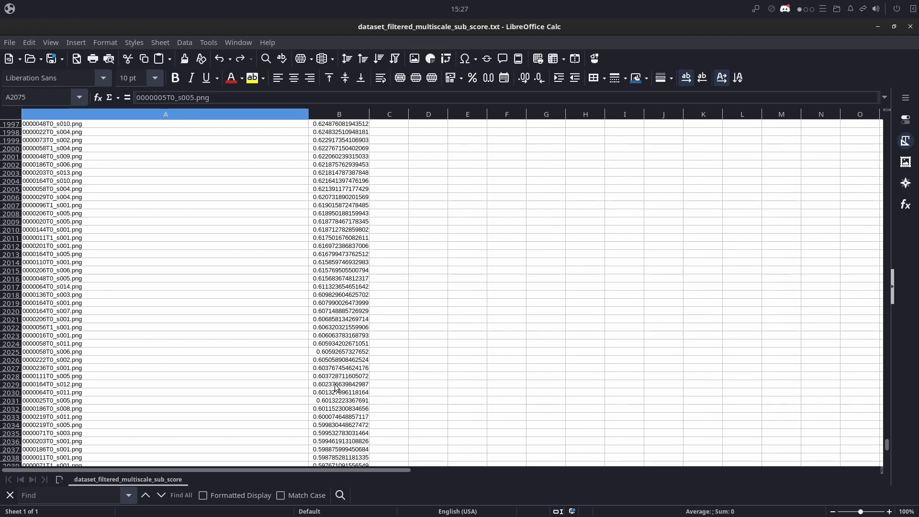
scroll(337, 388, up, 12)
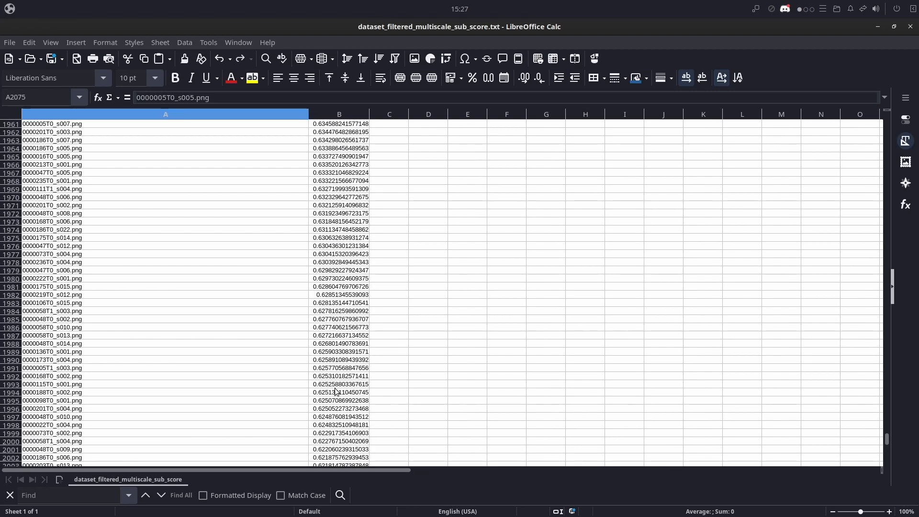
scroll(336, 392, up, 20)
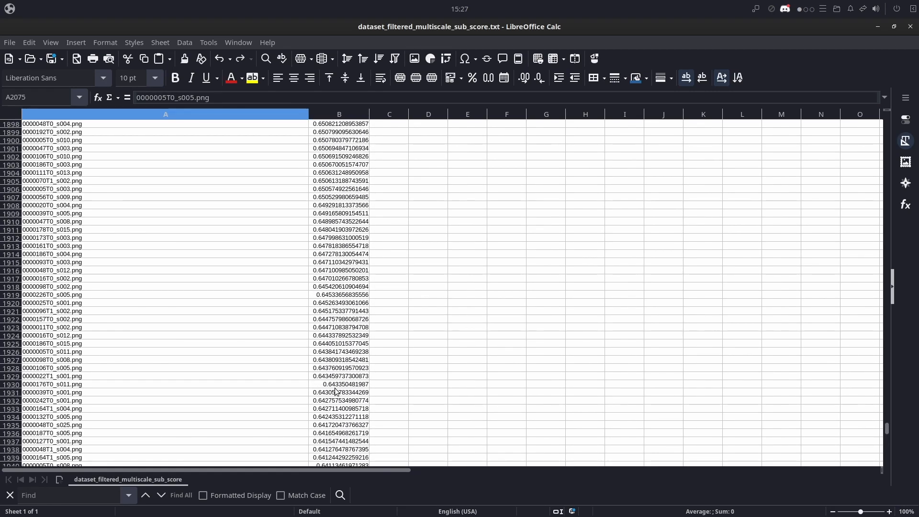
scroll(337, 392, up, 13)
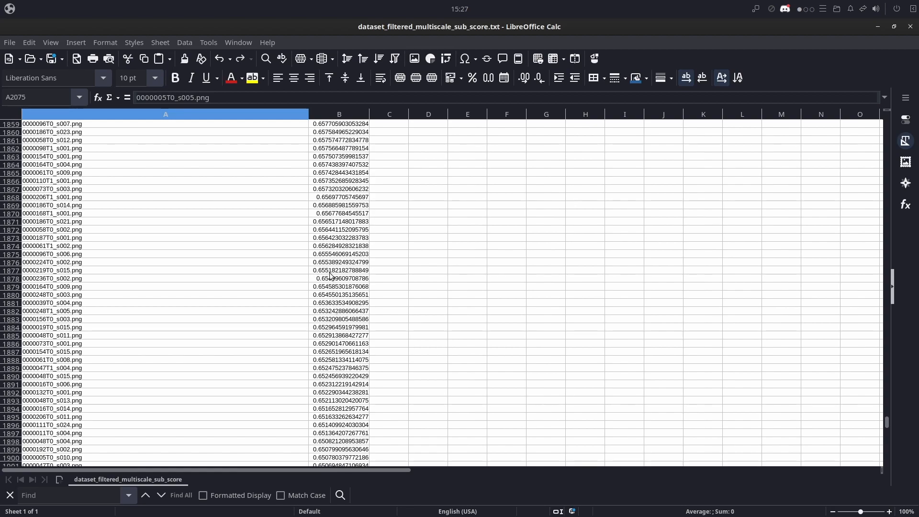
click(329, 246)
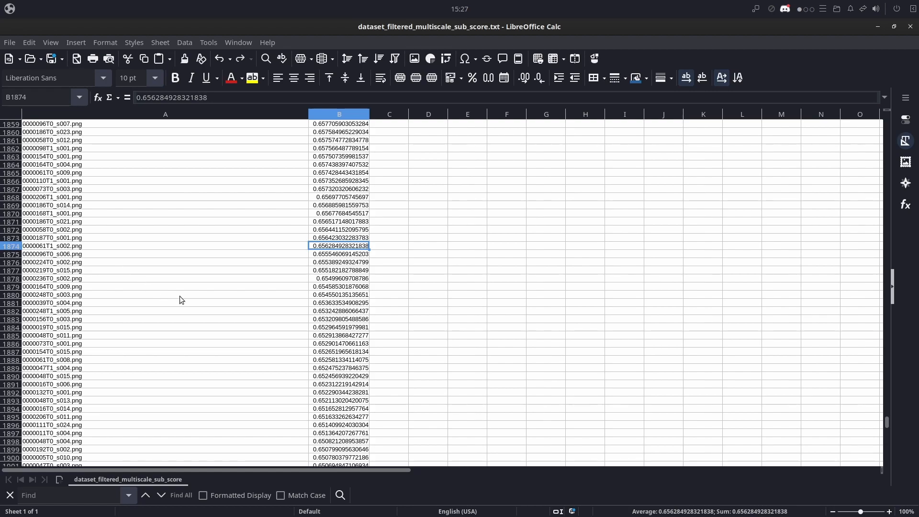
- Compare rows 1880, 1850 and 1800 of the score list as possible cut-offs and check the score in row 1800
click(28, 296)
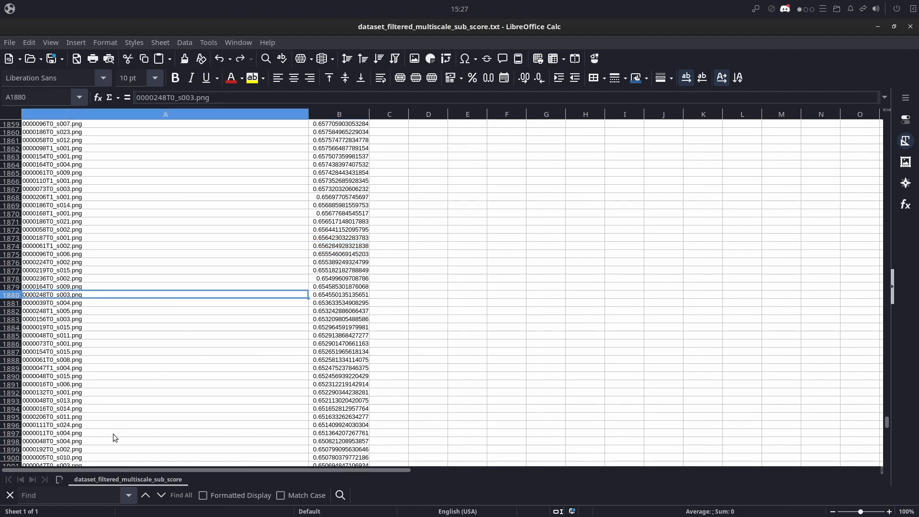
scroll(149, 382, down, 8)
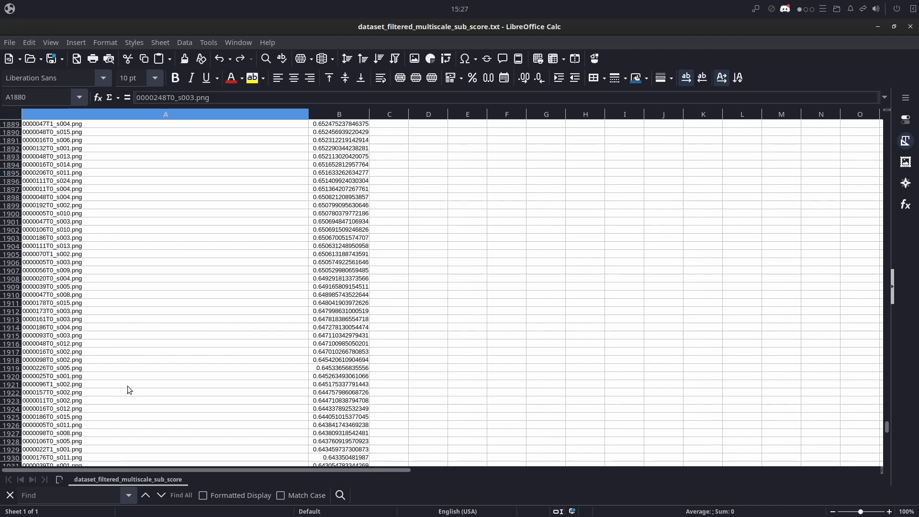
scroll(127, 386, up, 9)
scroll(133, 355, up, 5)
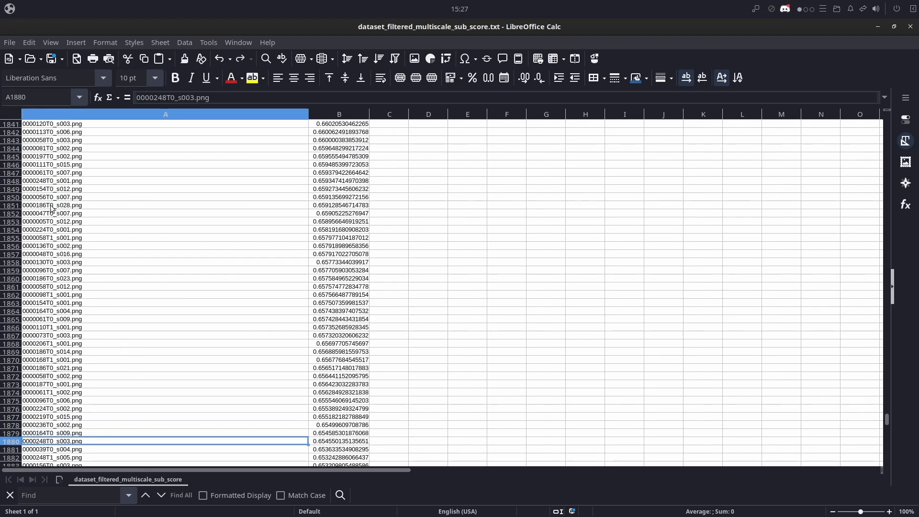
click(29, 201)
scroll(161, 248, up, 10)
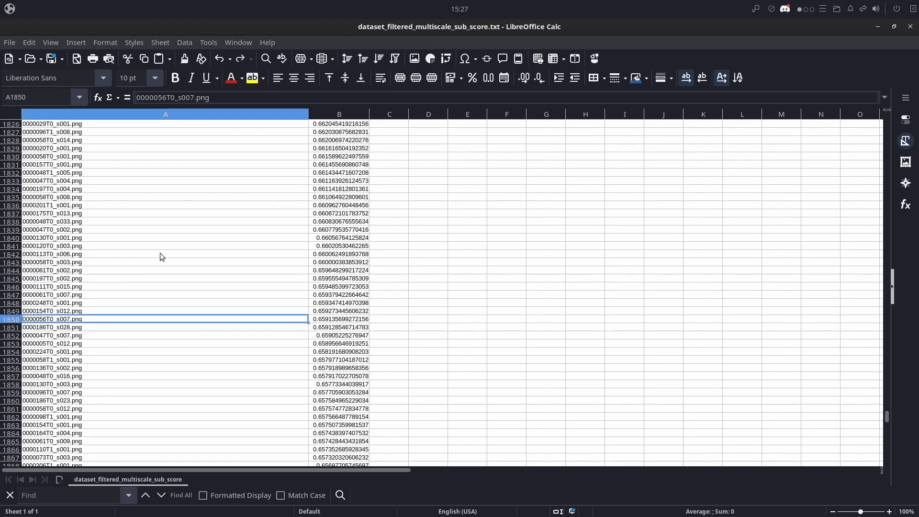
scroll(157, 275, up, 7)
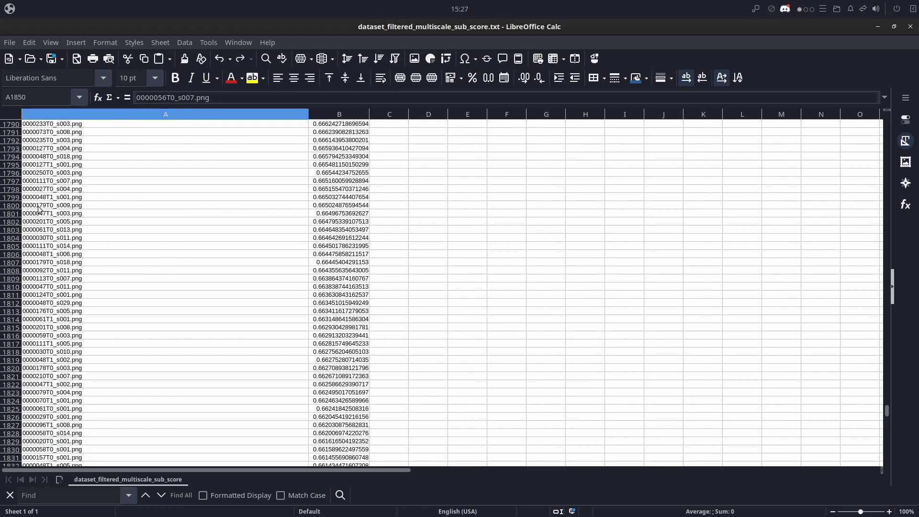
click(42, 206)
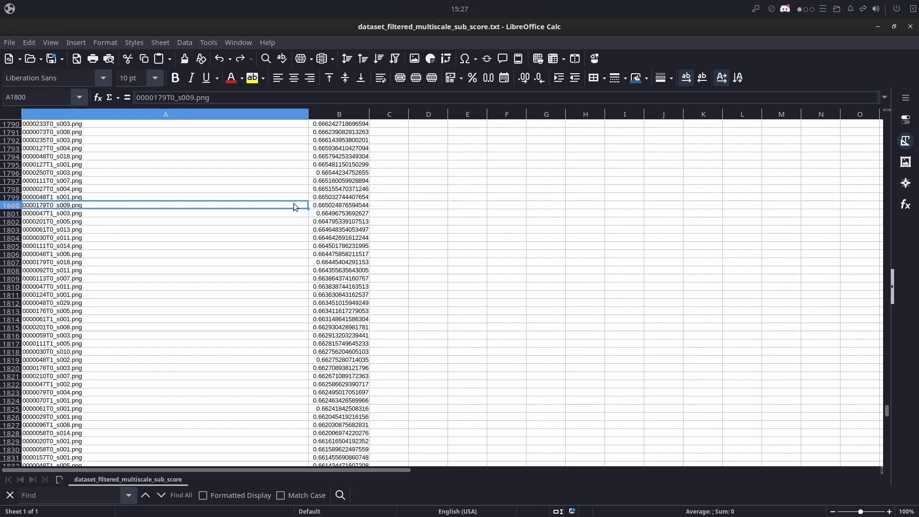
click(333, 207)
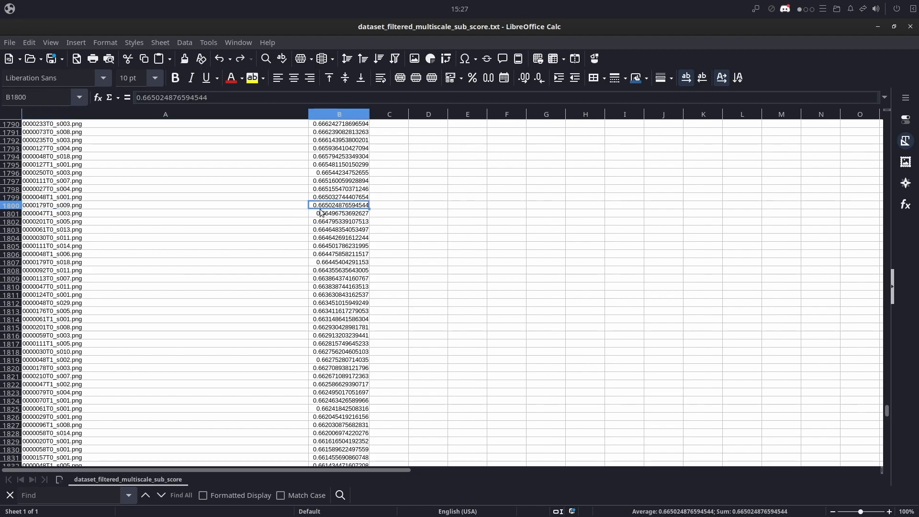
- Copy the file names of the 1800 best-scoring sub-images, cells A1 to A1800
click(79, 207)
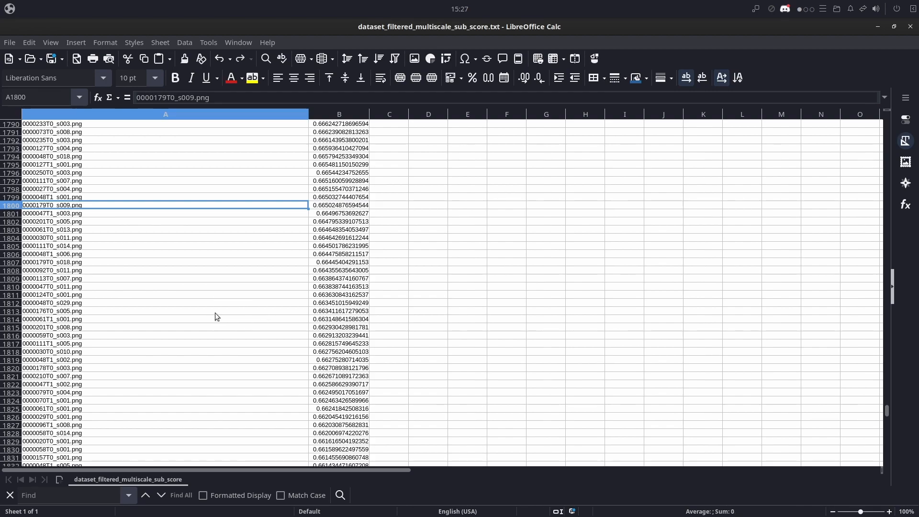
scroll(215, 312, up, 7)
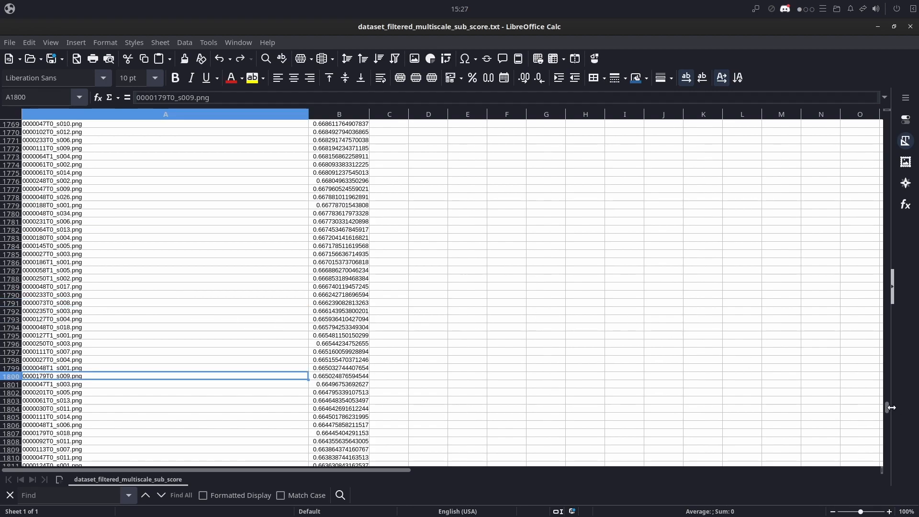
drag(889, 409, 889, 117)
shift+click(132, 124)
key(ctrl+c)
- Switch to the Untitled 1 spreadsheet holding the cp commands and clear the old file names from column B
click(10, 43)
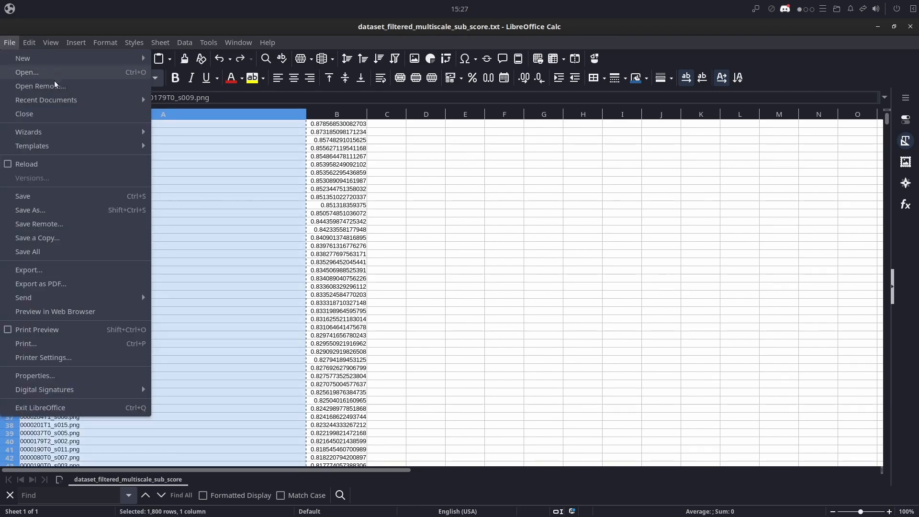
mouse_move(57, 58)
click(182, 72)
click(472, 43)
key(alt+Tab)
click(88, 124)
click(78, 114)
key(Delete)
click(197, 238)
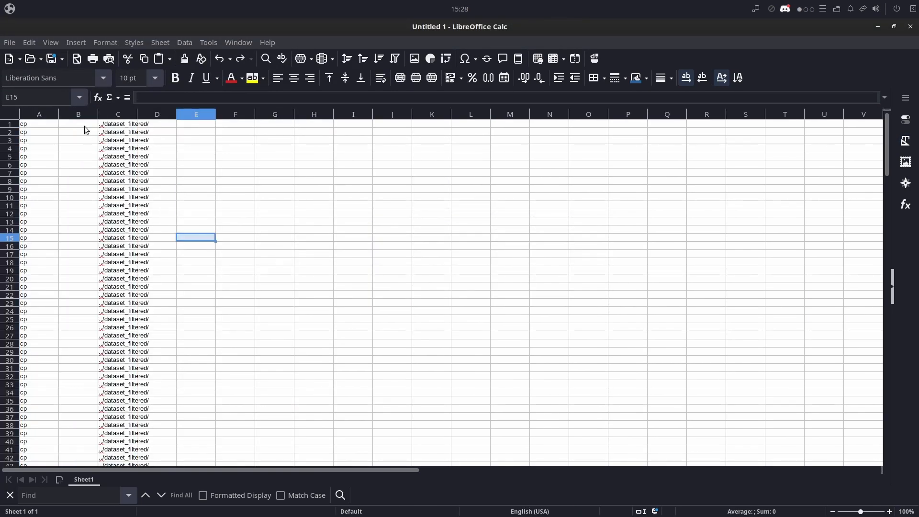
- Paste the copied file names from B1 downward and set the destination in C1 to ../dataset_filtered_multiscale_sub_filtered/
click(86, 124)
key(ctrl+v)
click(125, 124)
text(_multiscale_sub_filtered)
key(Return)
- Fill the new destination path in column C and the cp command in column A down through row 1800
click(121, 125)
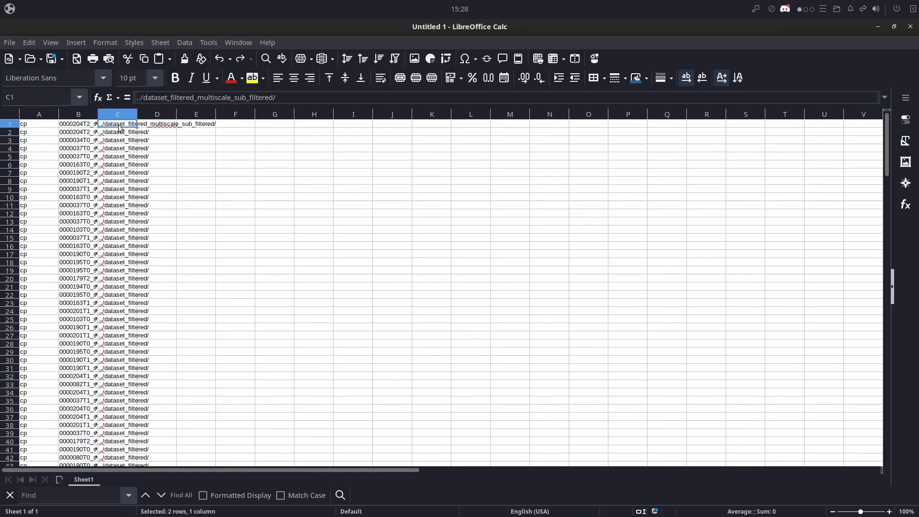
drag(138, 128, 147, 314)
drag(887, 455, 886, 101)
click(38, 124)
drag(59, 128, 38, 263)
- Copy cells A1 to C1800 and paste them into Untitled Document 1 in the text editor
click(120, 265)
key(ctrl+shift+Home)
key(ctrl+c)
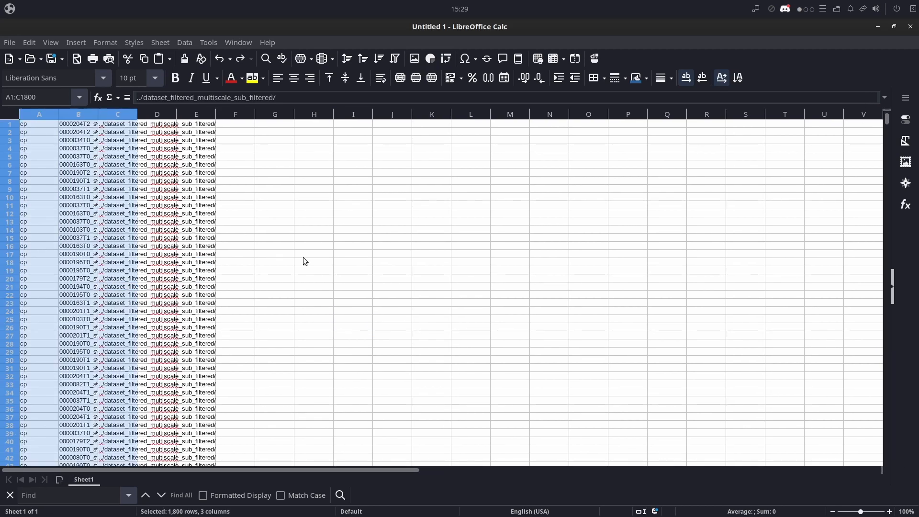
key(alt+Tab)
key(ctrl+v)
- Replace all tab separators in the pasted cp commands with spaces and copy the whole text
key(ctrl+h)
click(139, 220)
key(Escape)
key(ctrl+a)
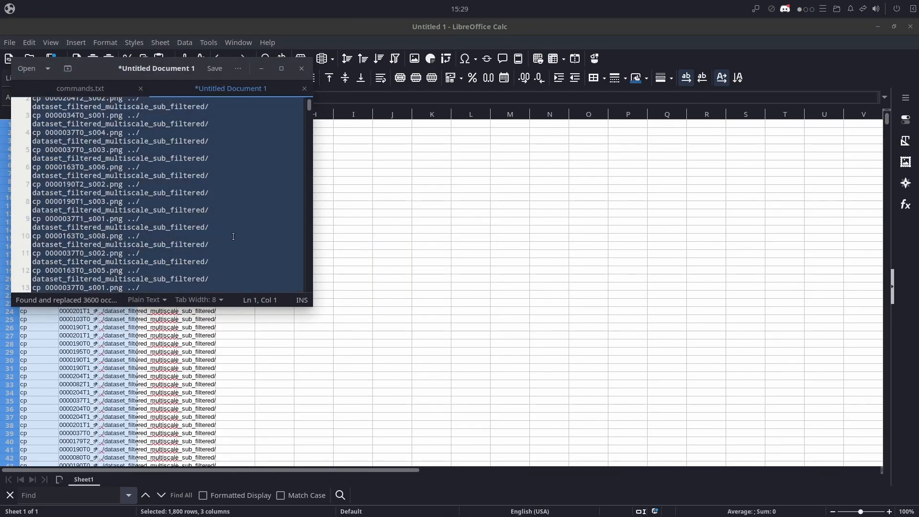
key(ctrl+c)
- In the terminal, change into dataset_filtered_multiscale_sub/ and paste the copied cp commands
key(alt+Tab)
text(cd dataset_filtered_multiscale_sub/)
key(Return)
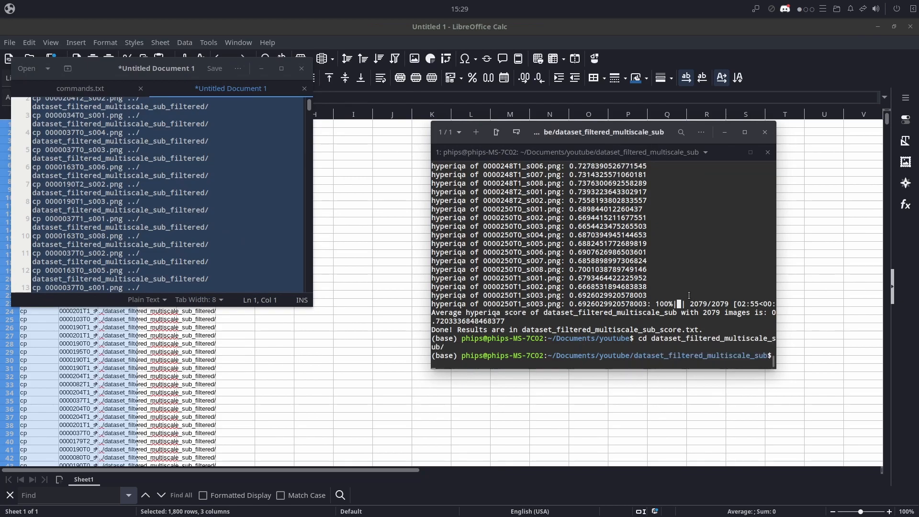
right_click(681, 344)
click(667, 319)
- Create a folder named dataset_filtered_multiscale_sub_filtered inside the youtube folder in the file manager
key(alt+Tab)
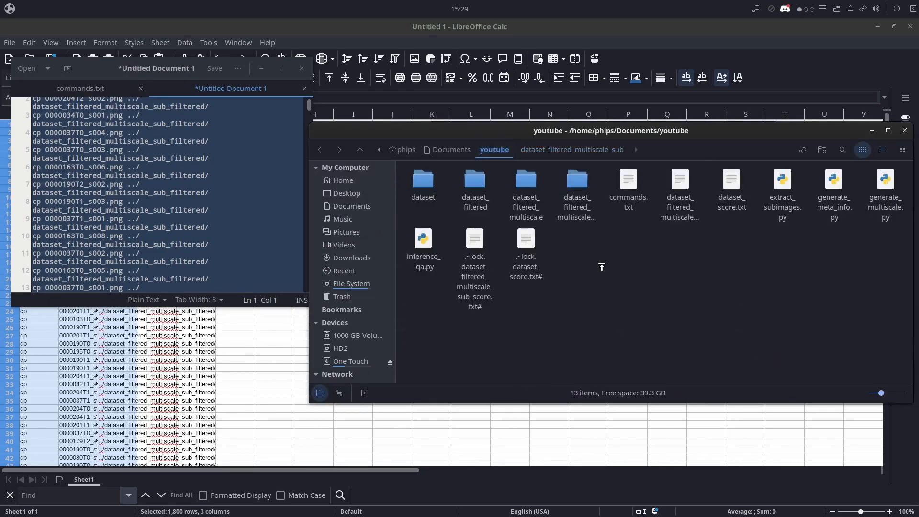
key(ctrl+shift+n)
text(dataset_filtered_multiscale_sub_filtered)
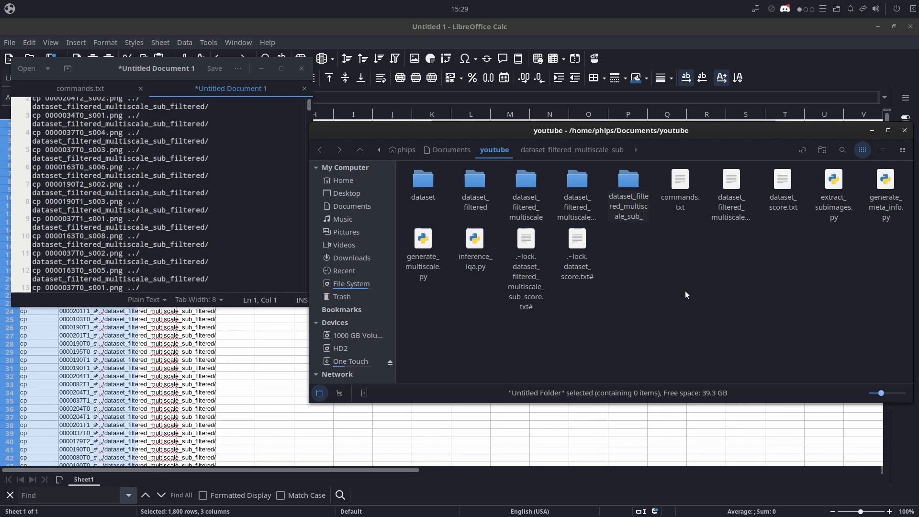
key(Return)
- Run the pasted cp commands in the terminal and open the dataset_filtered_multiscale_sub_filtered folder in the file manager
key(alt+Tab)
key(Return)
key(alt+Tab)
key(Return)
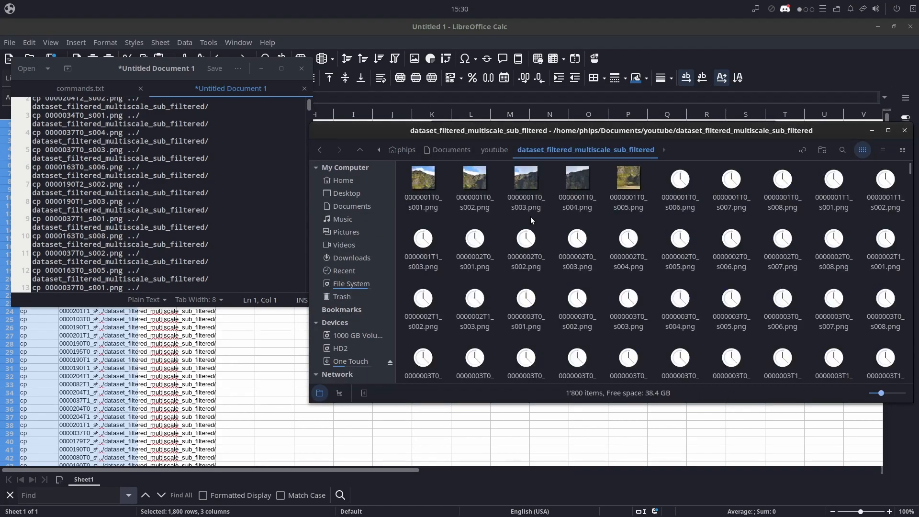
- Show the copied files as a detailed list and view the smallest one, 0000213T1_s001.png, closing the viewer again
drag(561, 132, 485, 137)
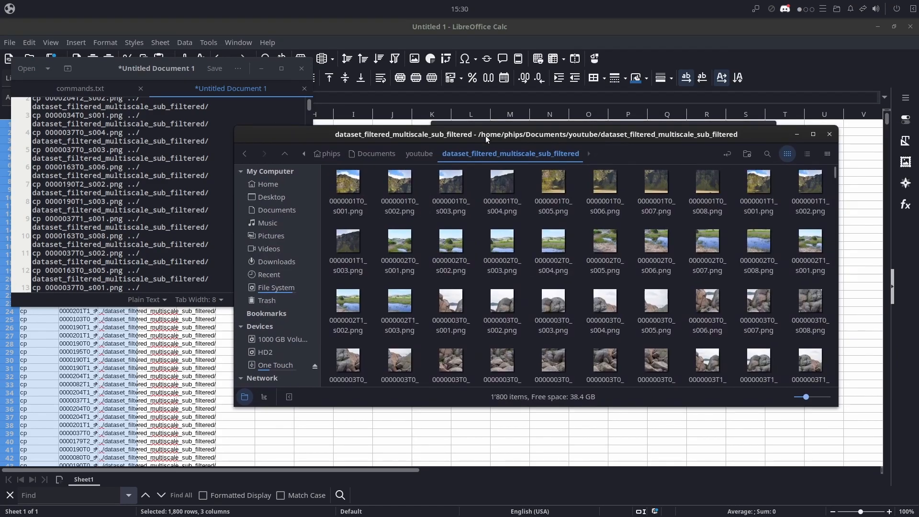
click(807, 153)
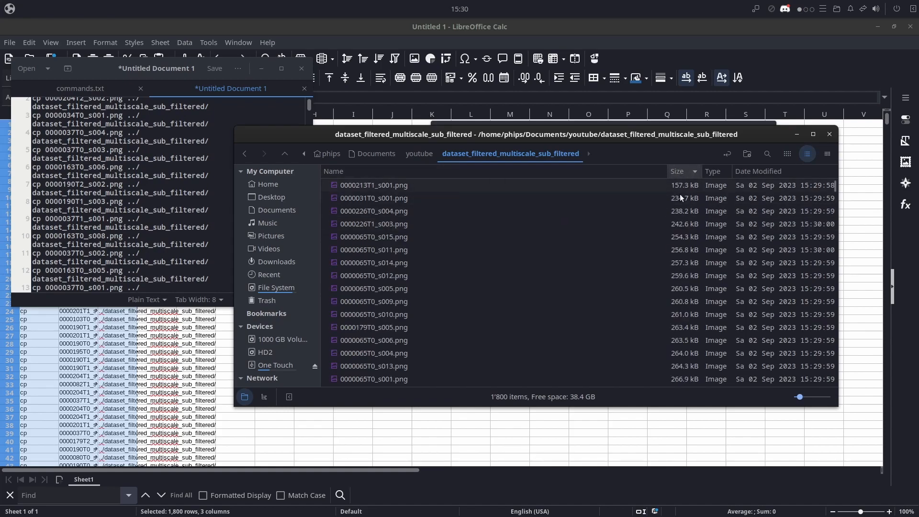
double_click(396, 186)
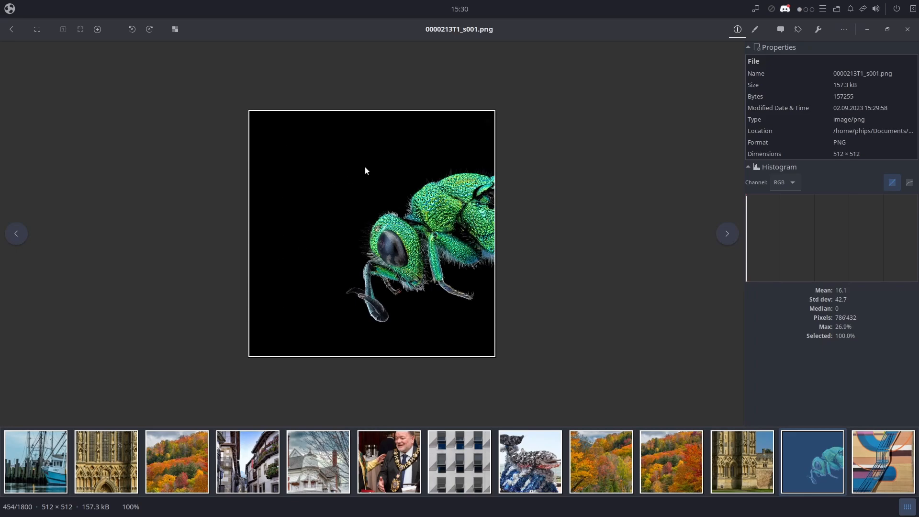
click(908, 29)
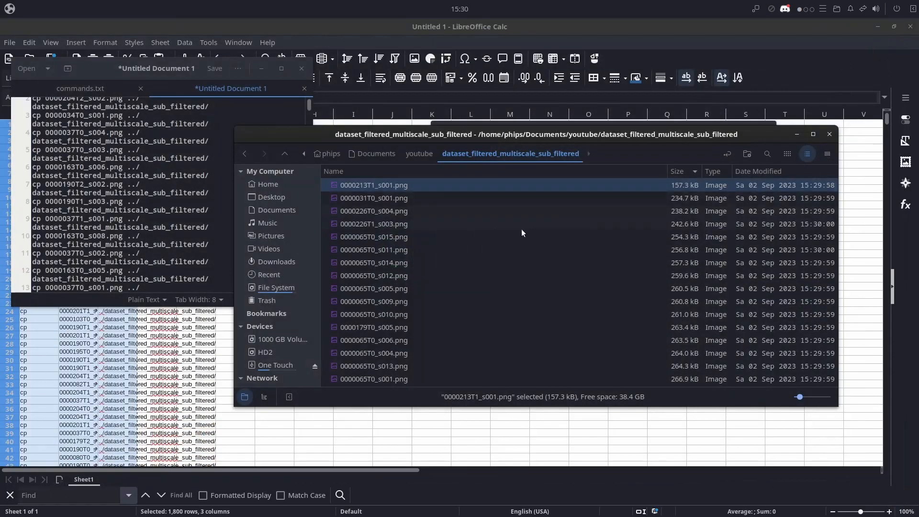
- View the next two smallest sub-images, 0000031T0_s001.png and 0000226T0_s004.png, closing the viewer after each
click(378, 197)
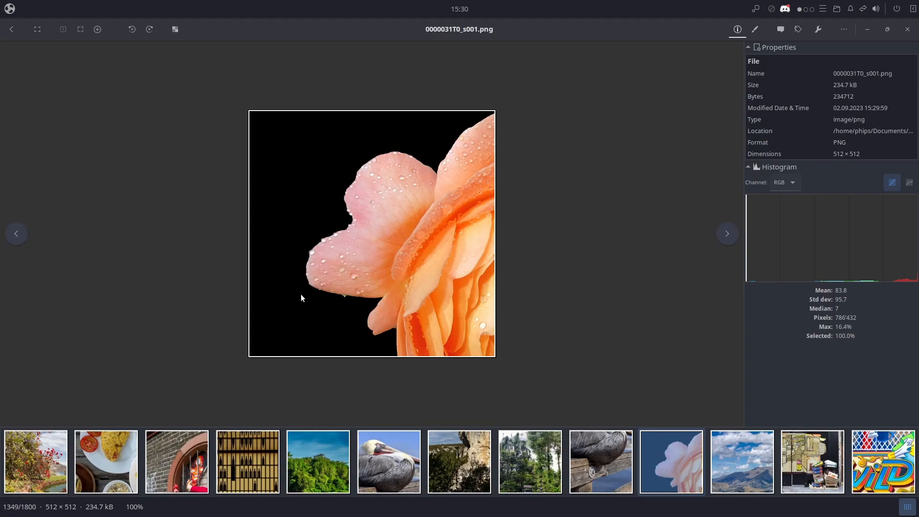
click(908, 29)
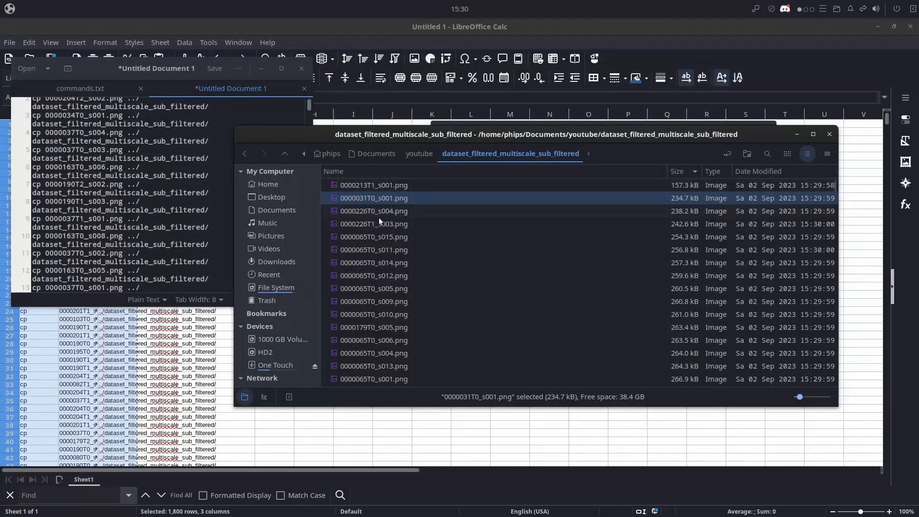
click(377, 211)
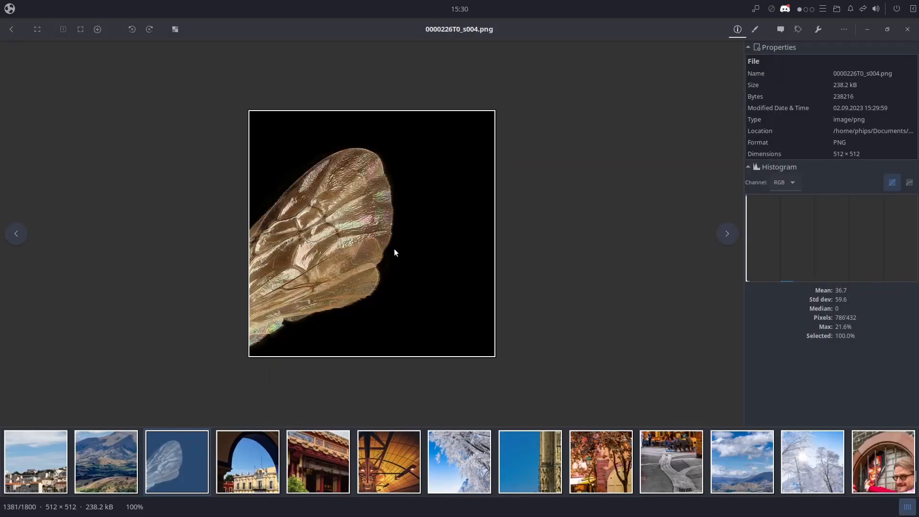
click(908, 29)
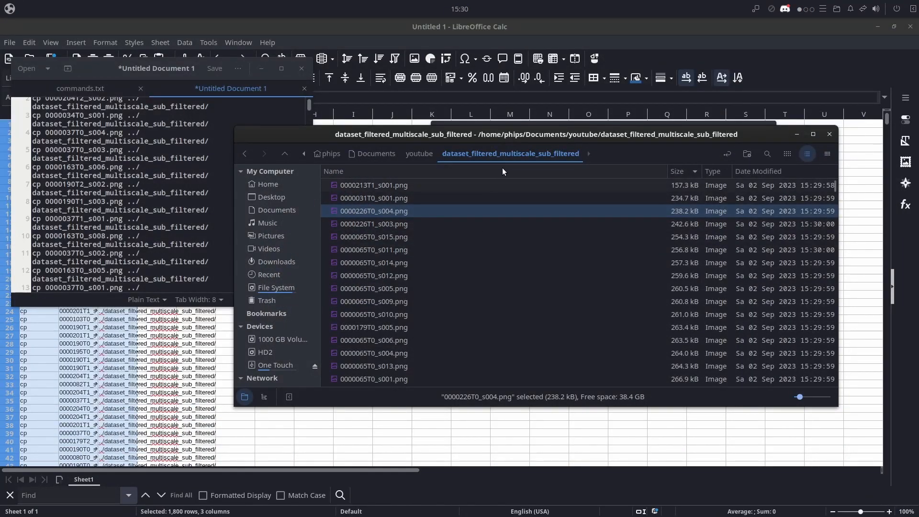
- Show the parent youtube folder, return to dataset_filtered_multiscale_sub_filtered and select 0000065T0_s011.png
click(428, 156)
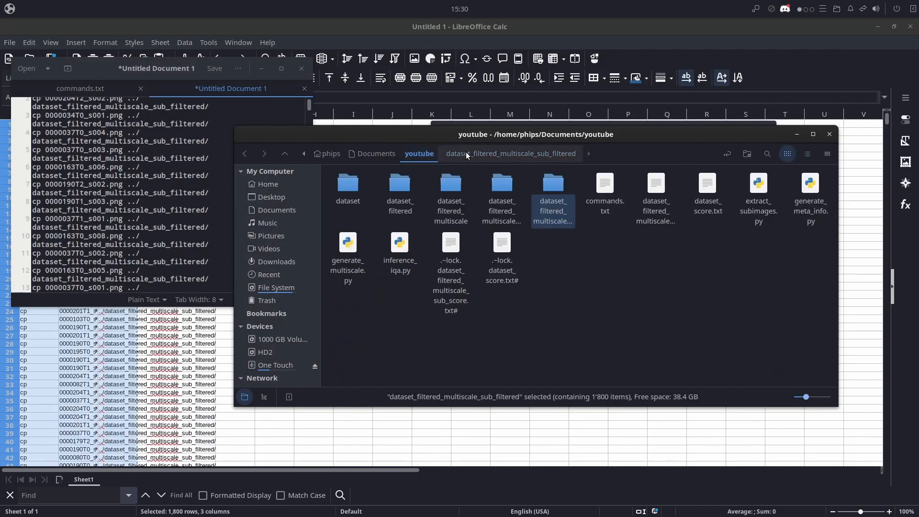
click(467, 153)
click(424, 156)
click(466, 154)
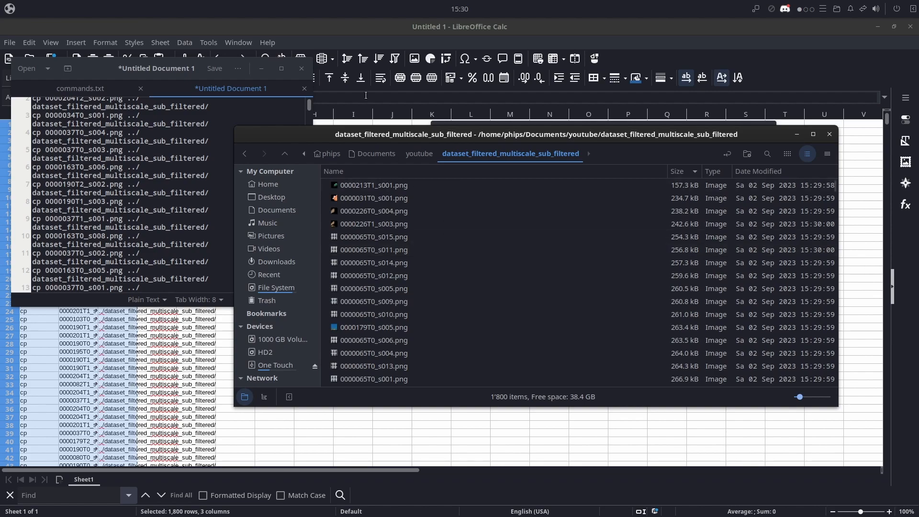
click(472, 249)
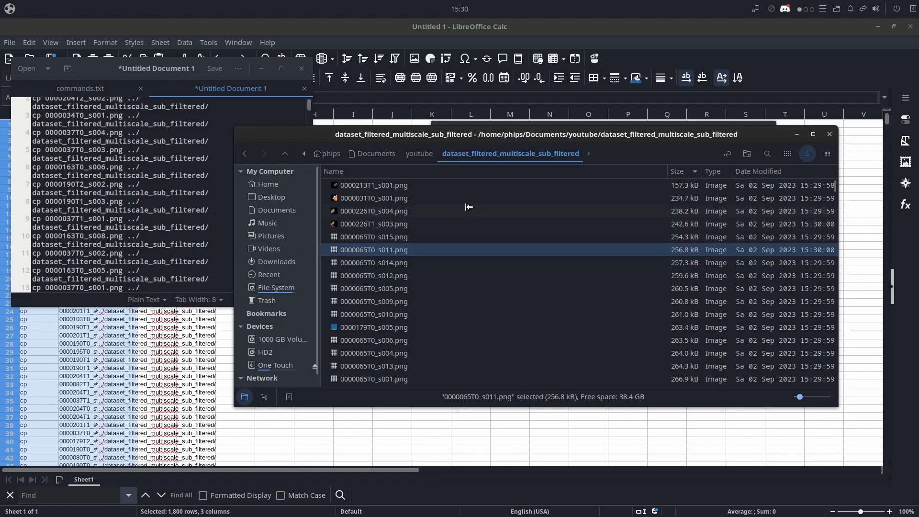
- Switch to the dataset_filtered_multiscale_sub_score.txt spreadsheet and copy the first 1500 file names from column A
click(158, 377)
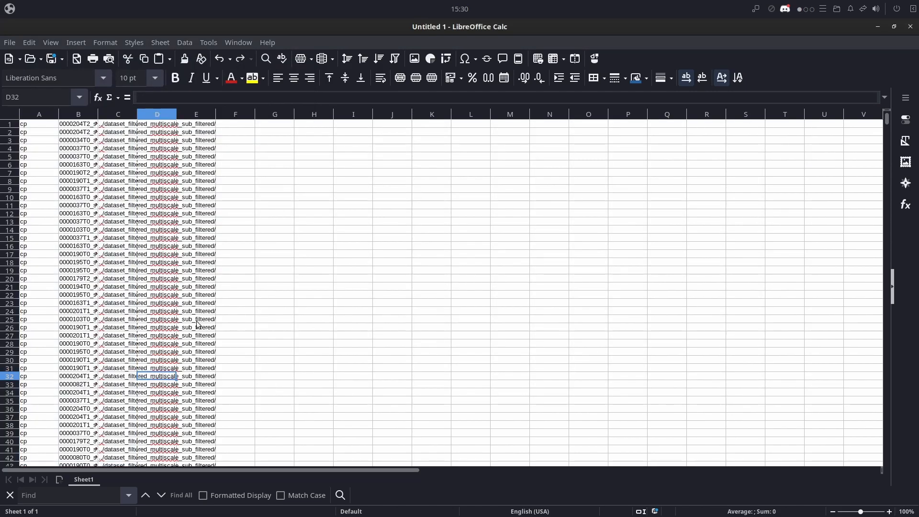
key(alt+Tab)
key(alt+Tab)
key(alt+Tab)
key(alt+Tab)
scroll(222, 300, down, 20)
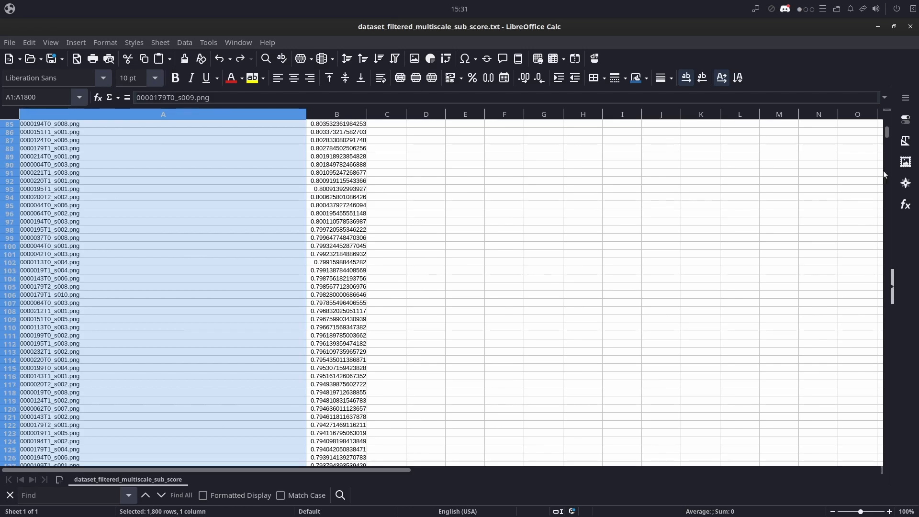
drag(886, 130, 875, 357)
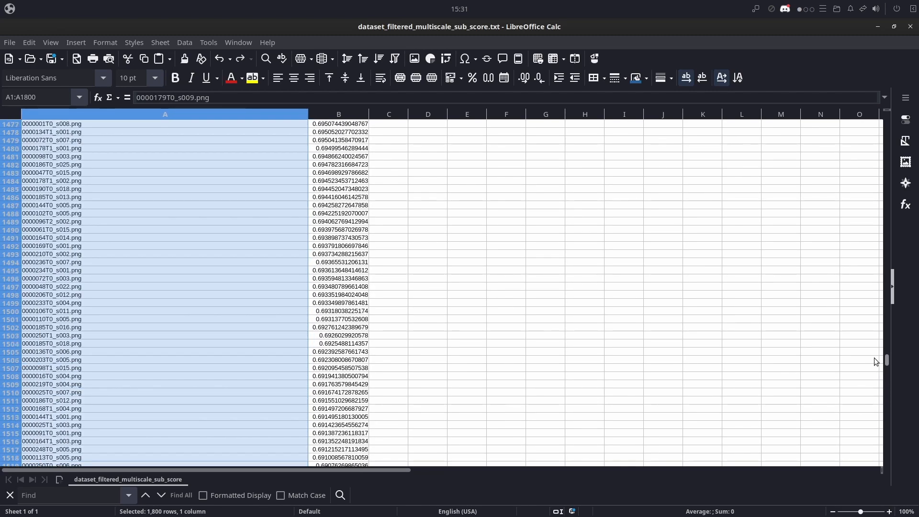
click(84, 310)
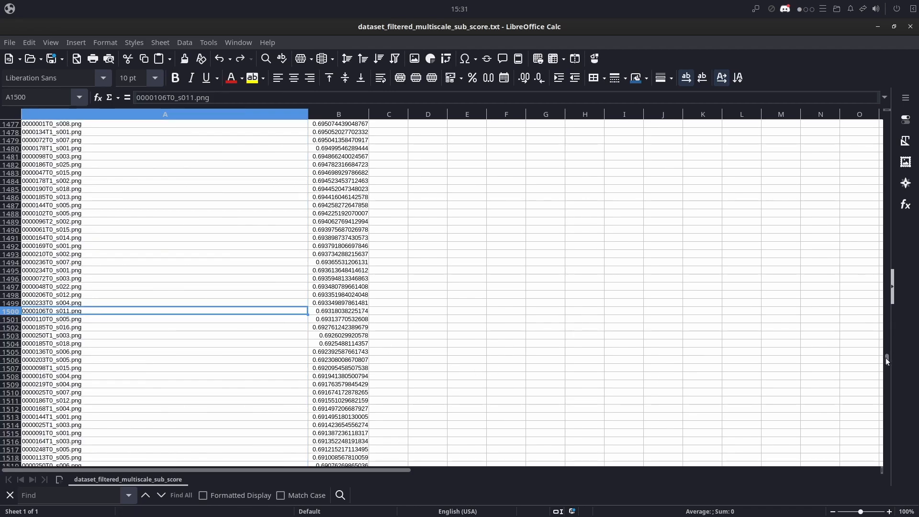
shift+click(120, 124)
drag(886, 359, 888, 401)
key(ctrl+c)
- Paste the 1500 file names into column B of the Untitled 1 sheet that holds the cp commands
key(alt+Tab)
click(89, 124)
key(ctrl+v)
key(Return)
- Copy the first 1500 rows of the three command columns and paste them into the untitled text document
click(275, 188)
click(39, 124)
shift+click(120, 198)
key(ctrl+c)
key(alt+Tab)
key(ctrl+v)
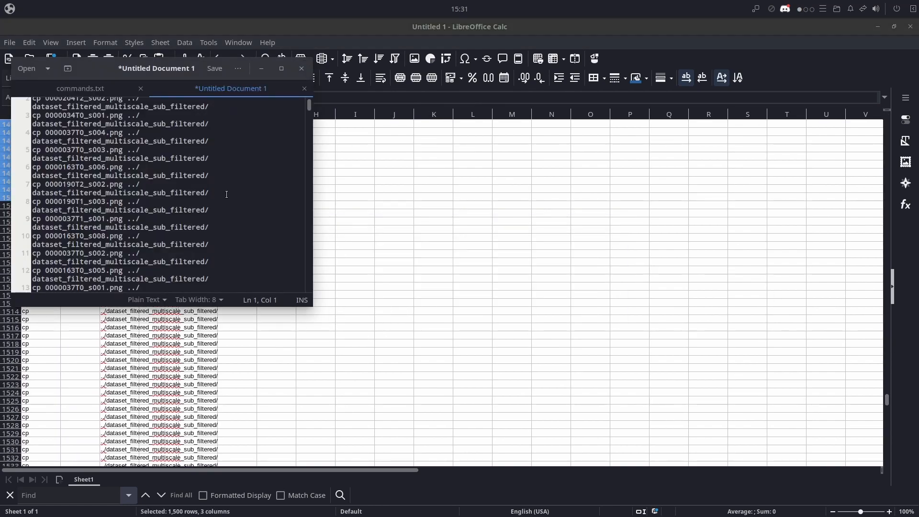
- Delete all files from dataset_filtered_multiscale_sub_filtered and run the cp commands for the top 1500 sub-images in the terminal
click(238, 69)
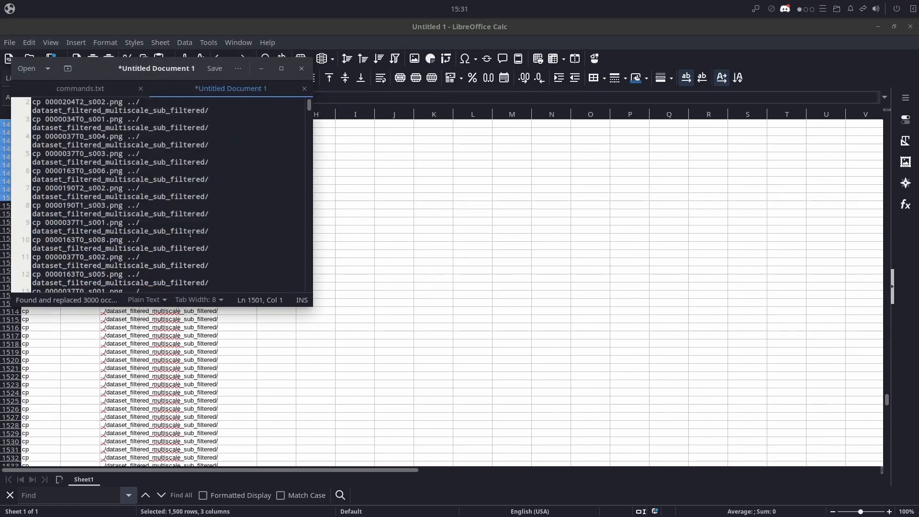
key(alt+Tab)
key(ctrl+a)
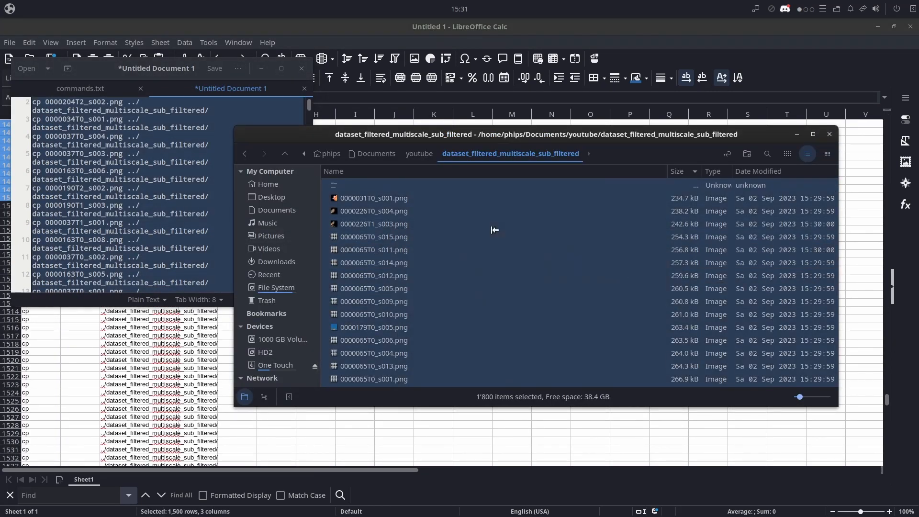
key(Delete)
key(F12)
click(370, 135)
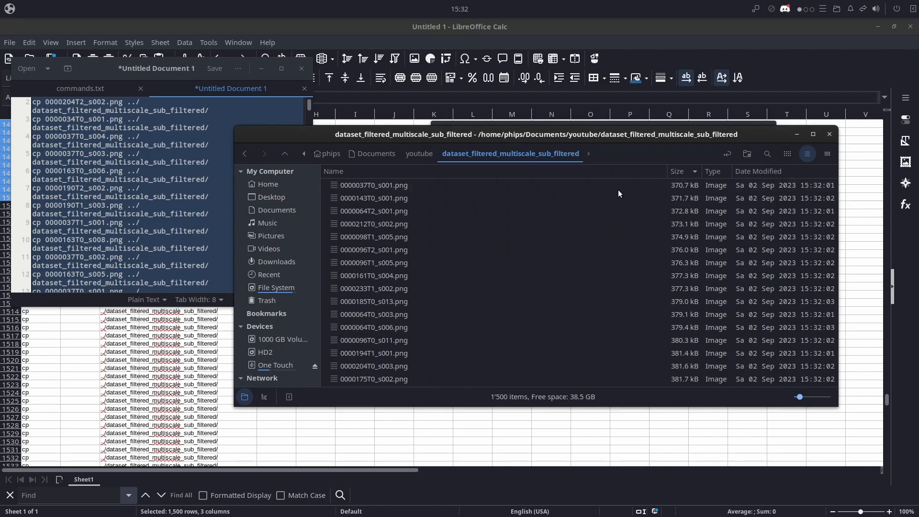
- View the two smallest copied sub-images, 0000213T1_s001.png and 0000031T0_s001.png, closing the viewer after each, and select 0000226T0_s004.png
scroll(683, 177, up, 5)
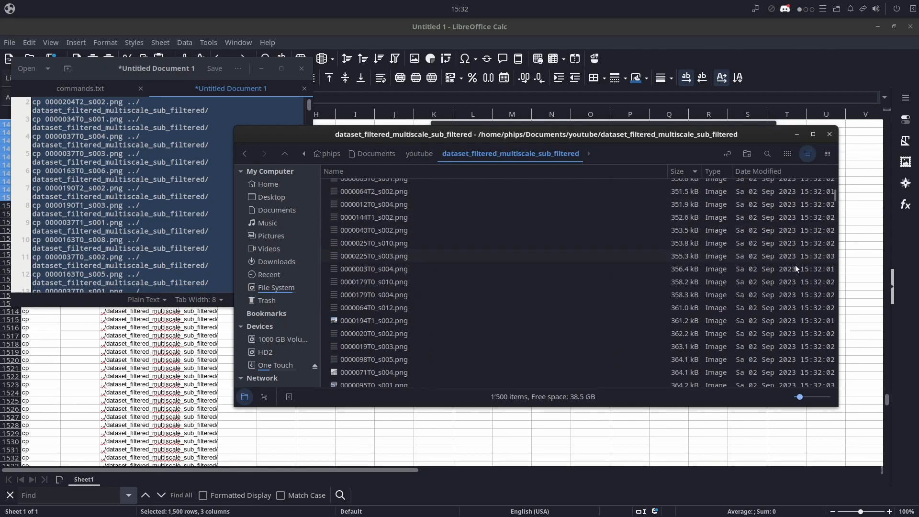
scroll(831, 371, up, 10)
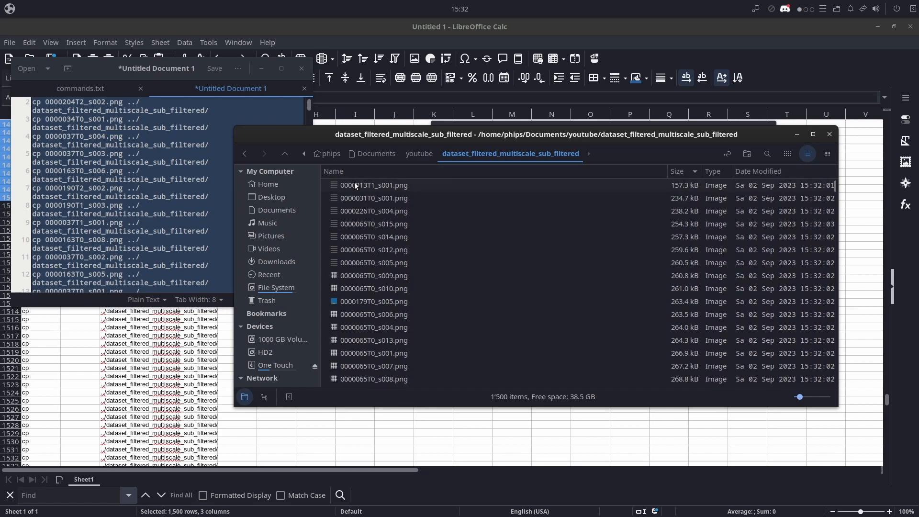
double_click(355, 185)
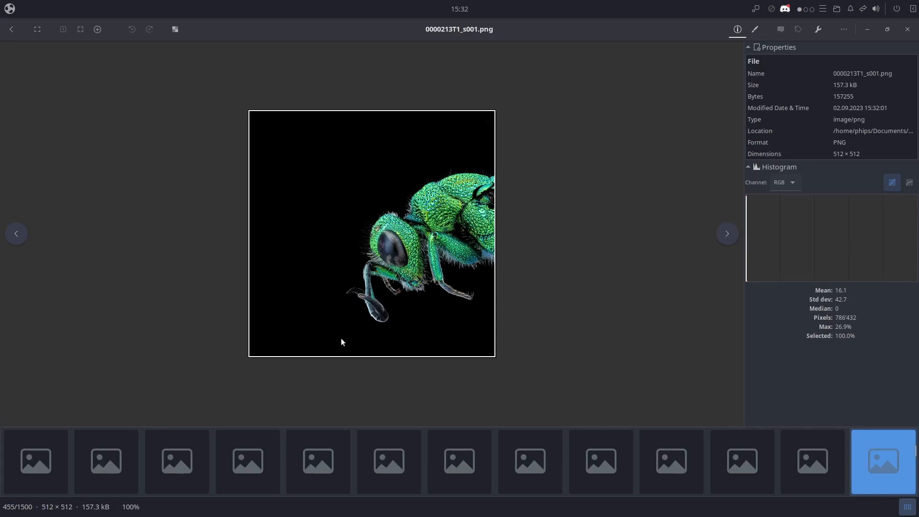
click(909, 29)
click(377, 198)
double_click(377, 198)
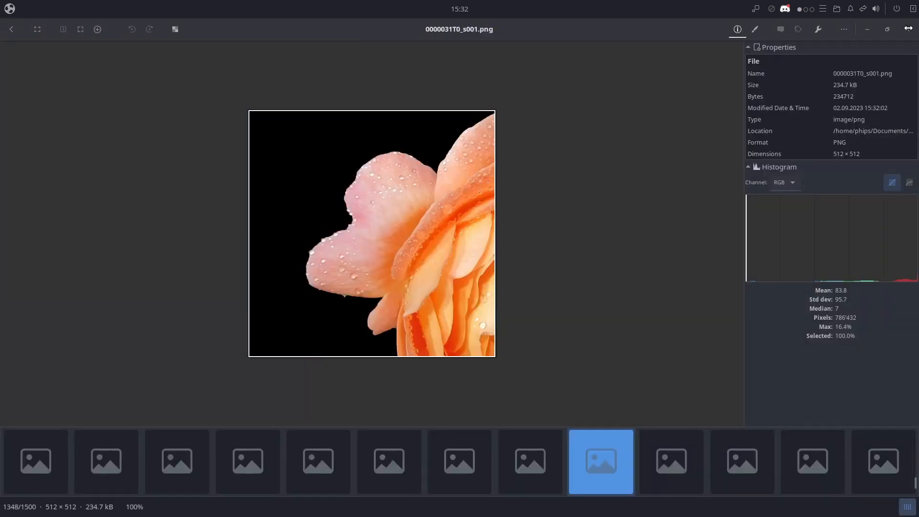
key(Escape)
click(441, 211)
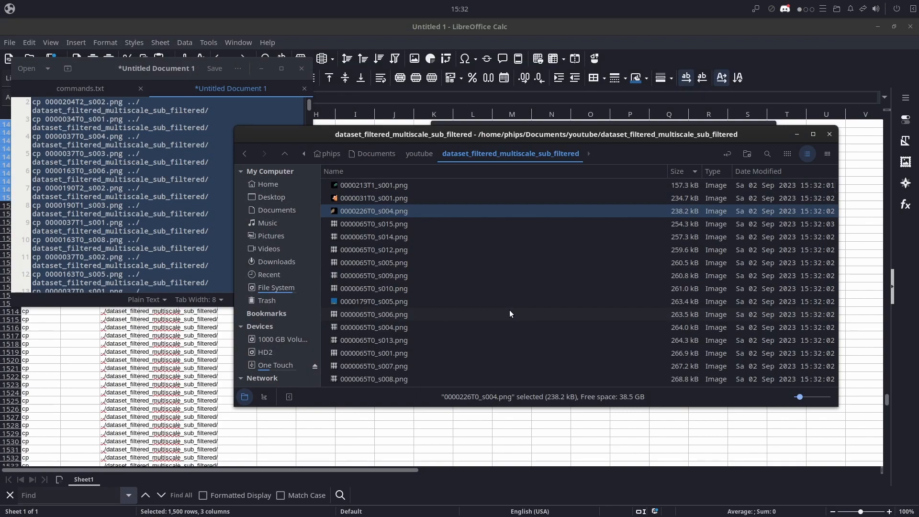
- Open the One Touch drive in a new file manager window and browse to Upscale/TrainDataset/FaceUp
key(super+e)
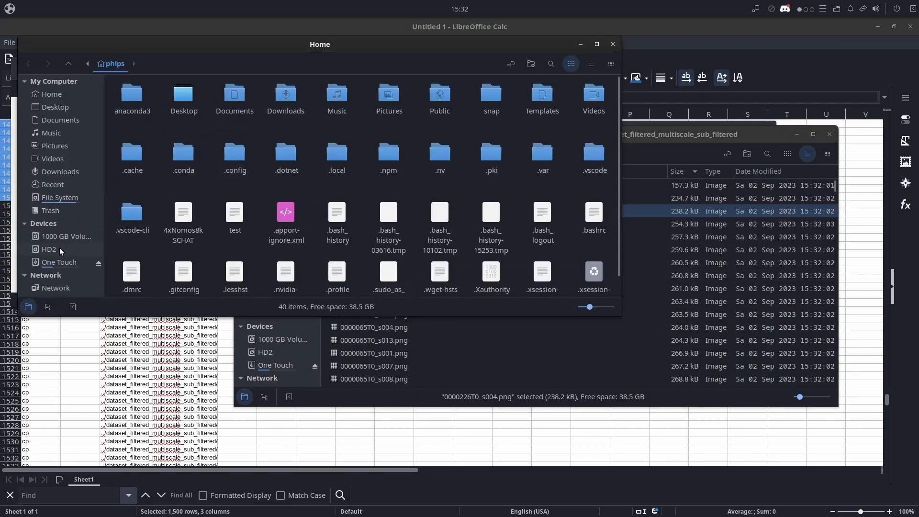
click(59, 262)
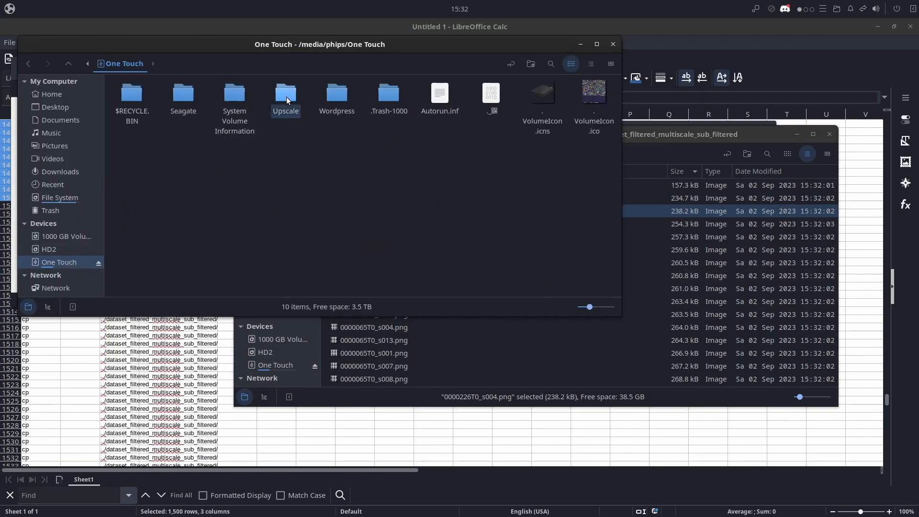
double_click(286, 97)
double_click(372, 174)
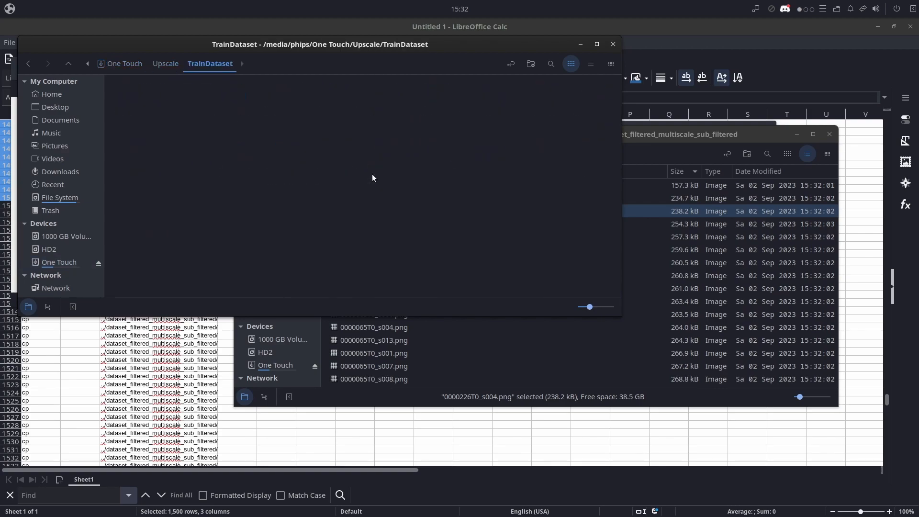
double_click(226, 107)
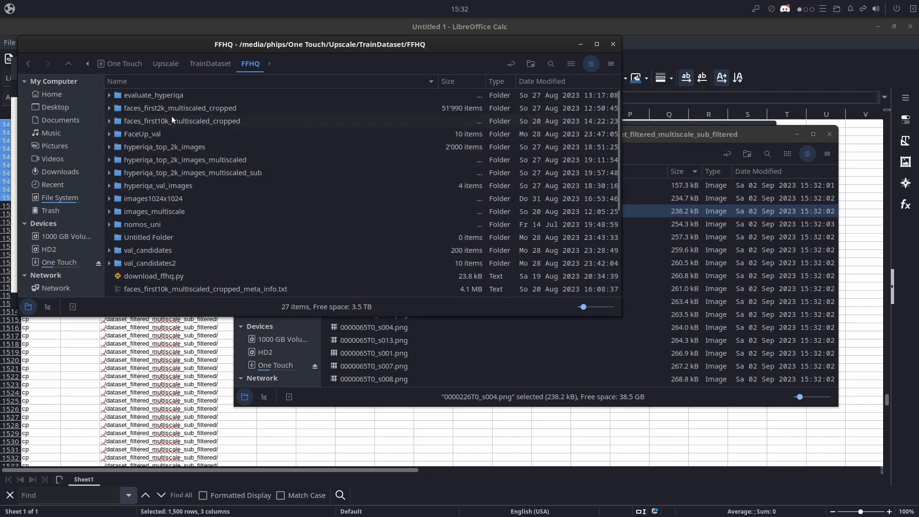
click(208, 63)
double_click(190, 106)
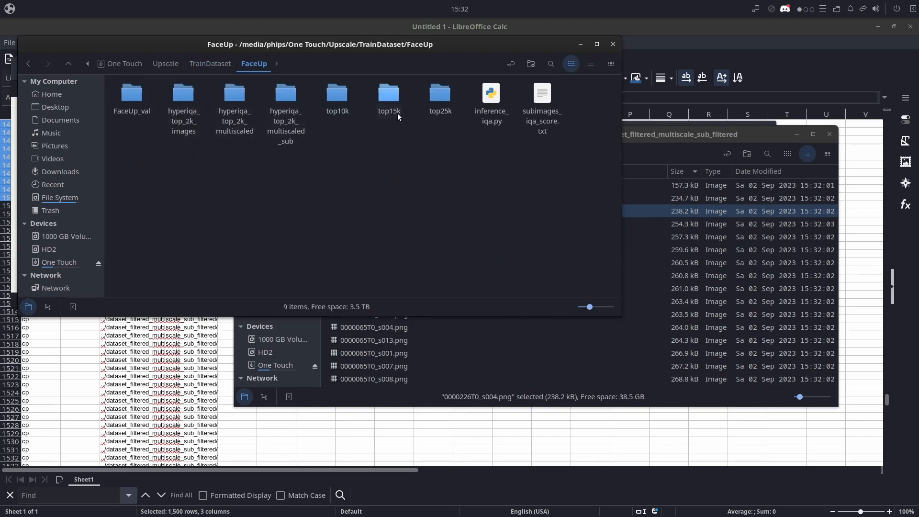
- Select the top25k, top15k and top10k folders one after another to compare the filtered FaceUp versions
click(440, 94)
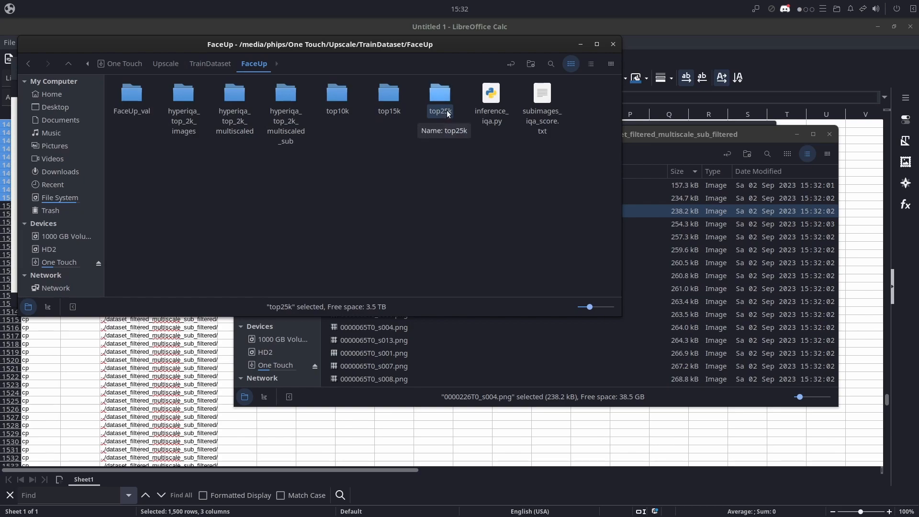
click(383, 109)
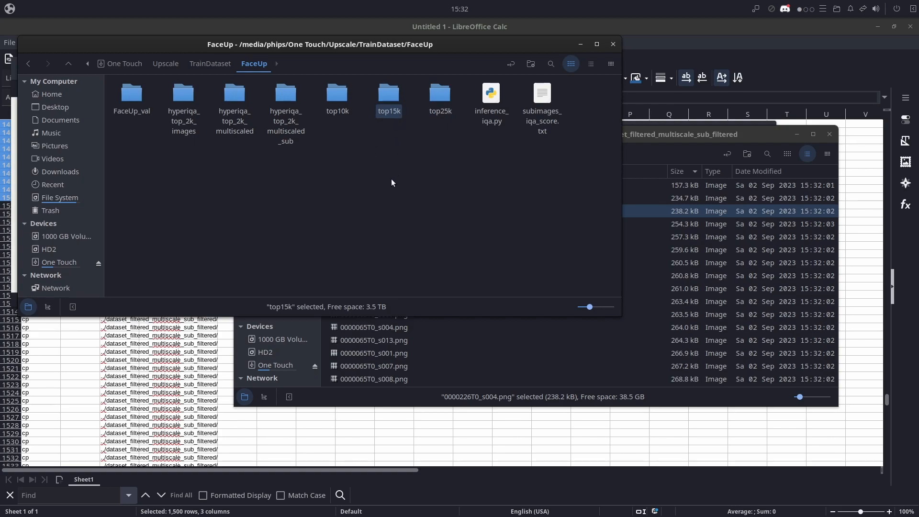
click(341, 113)
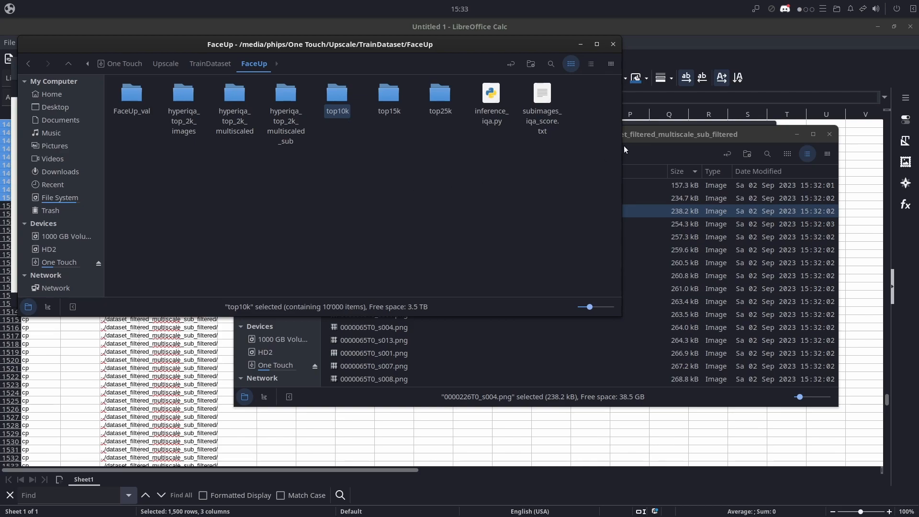
- Return to the other file manager window, show the youtube folder and select dataset_filtered_multiscale_sub_filtered
click(674, 136)
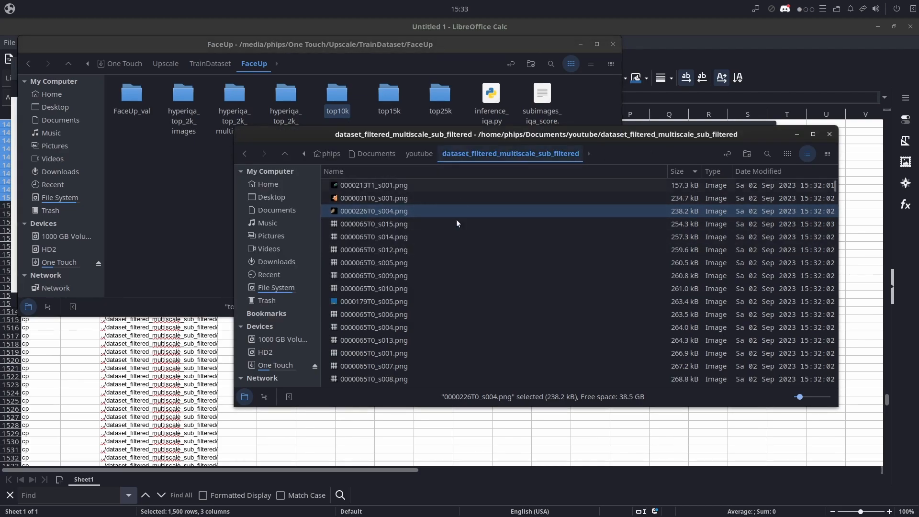
click(413, 158)
click(556, 271)
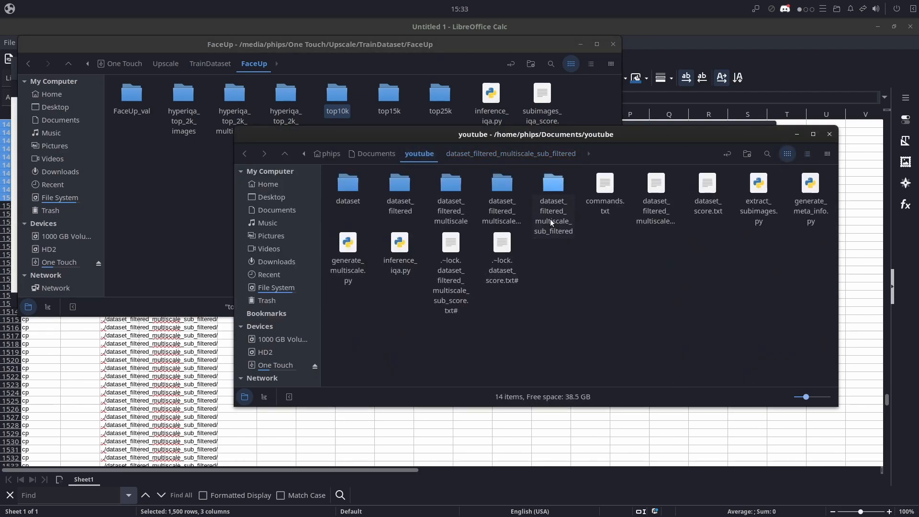
click(552, 189)
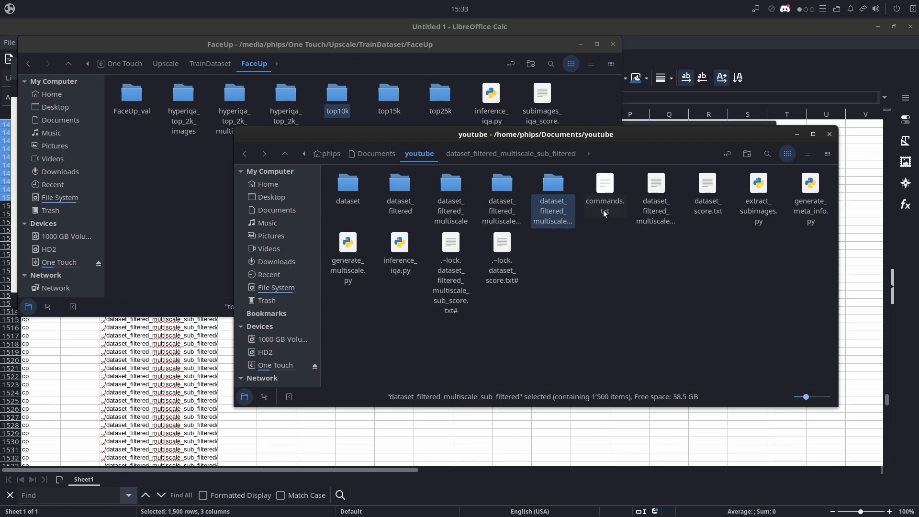
- Switch to the Dataset Preparation slides in Brave and highlight item 8, "Visually check / validate - repeat step 7 until satisfied"
key(alt+Tab)
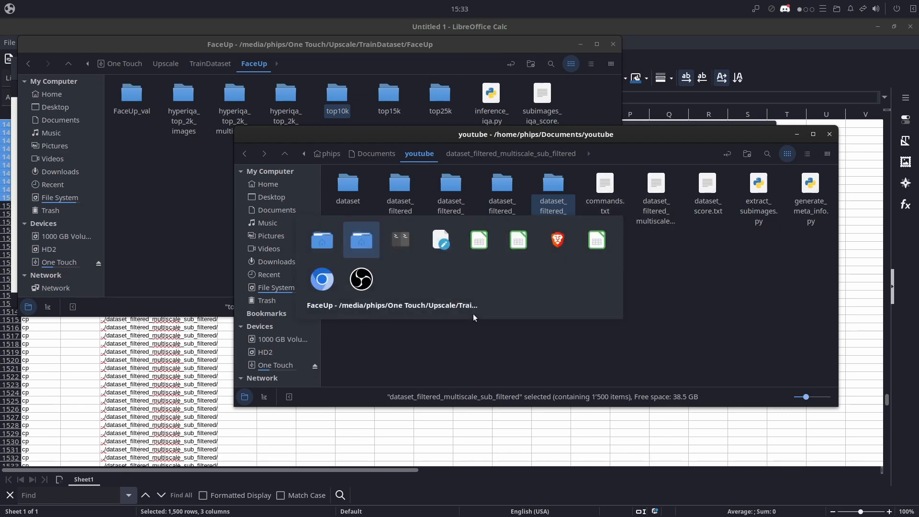
key(alt+Tab)
key(alt+Tab)
key(alt+Tab)
key(alt+Tab)
key(alt+Tab)
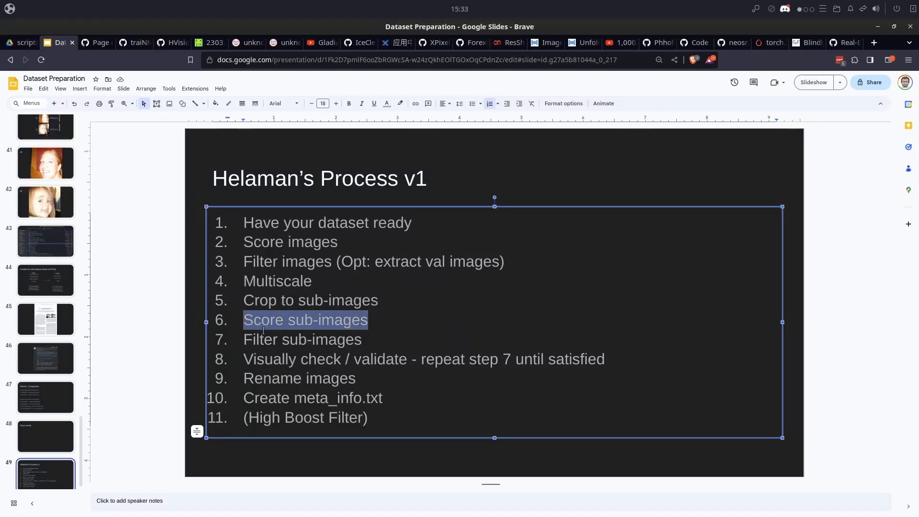
click(274, 339)
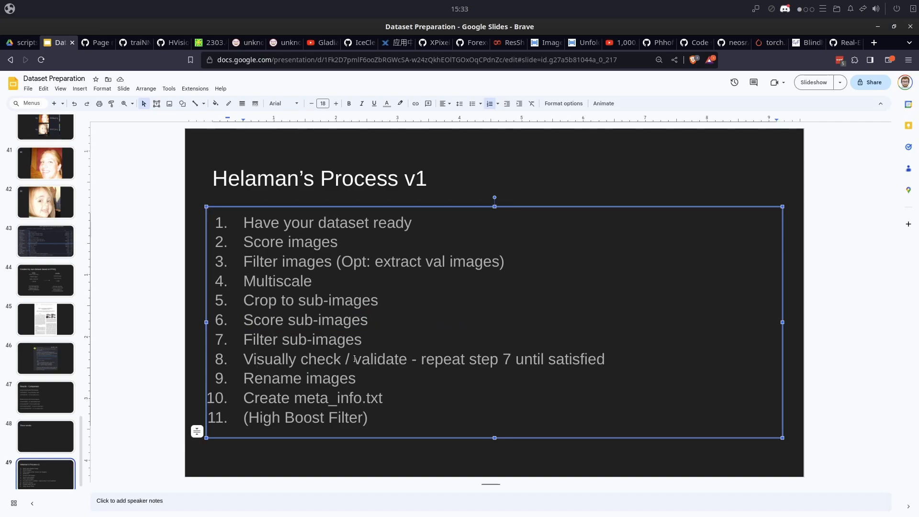
click(282, 348)
click(269, 363)
drag(245, 361, 597, 368)
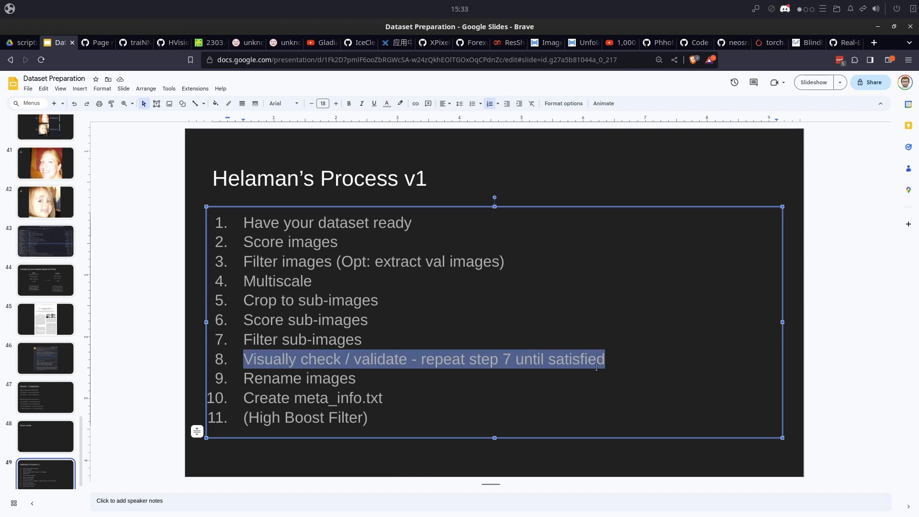
- Clear the highlight and mark the visual check item of the process list again
click(553, 394)
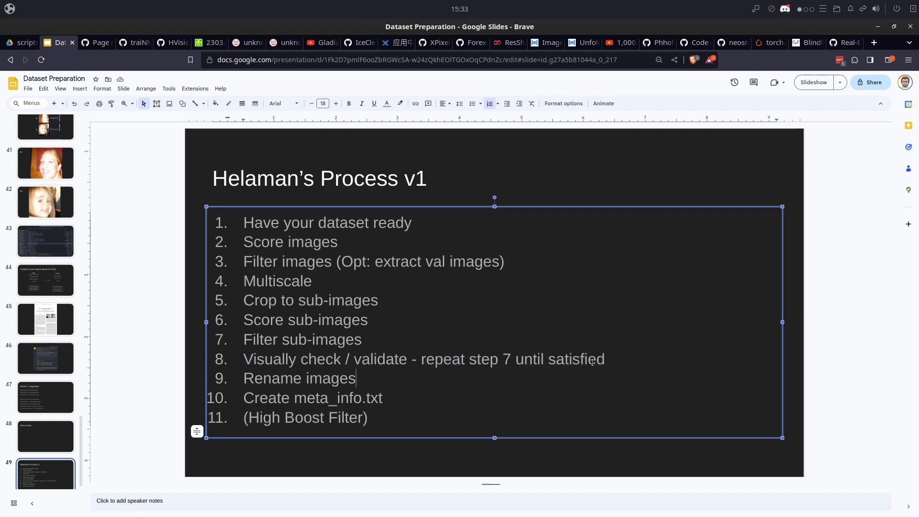
drag(605, 359, 243, 363)
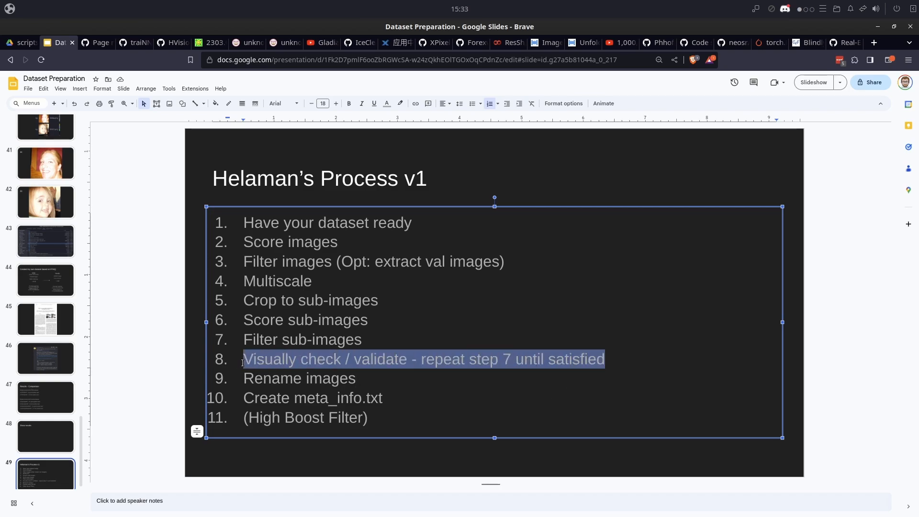
click(378, 382)
click(371, 364)
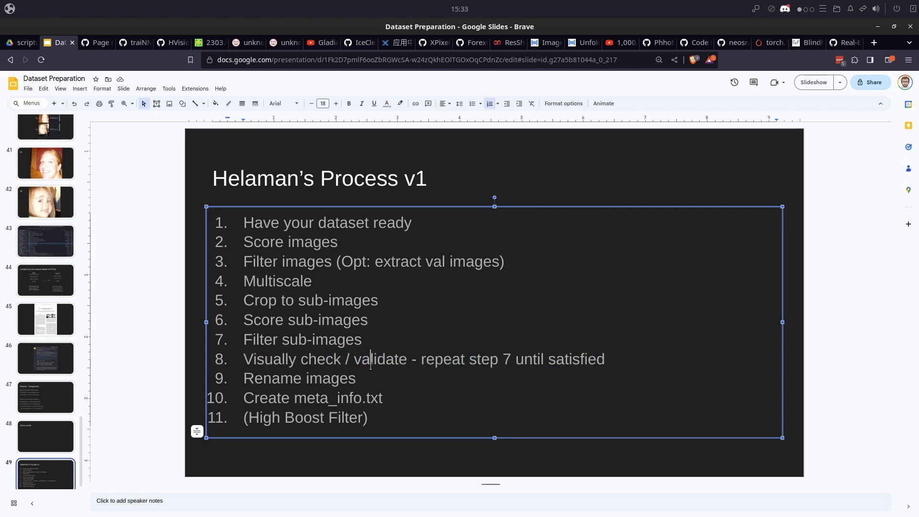
drag(606, 359, 251, 367)
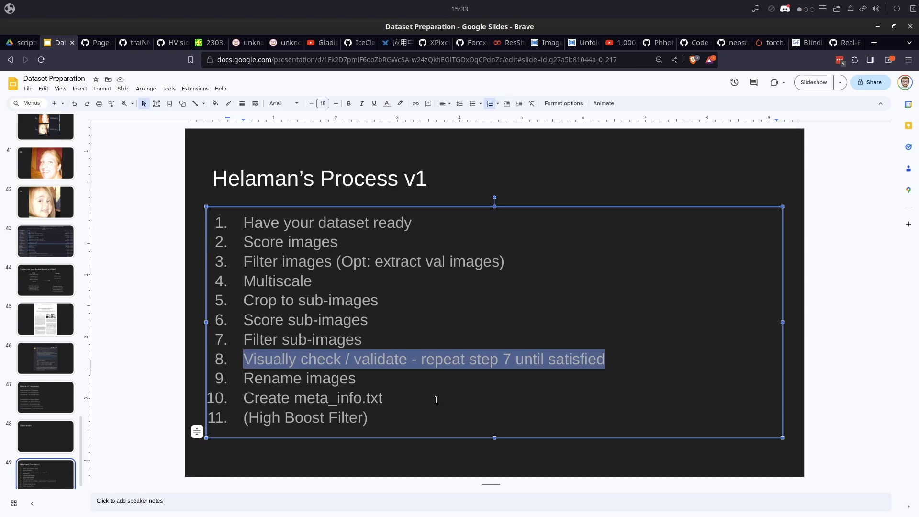
- Highlight item 9, "Rename images", in the process list and clear the highlight again
click(360, 376)
right_click(367, 381)
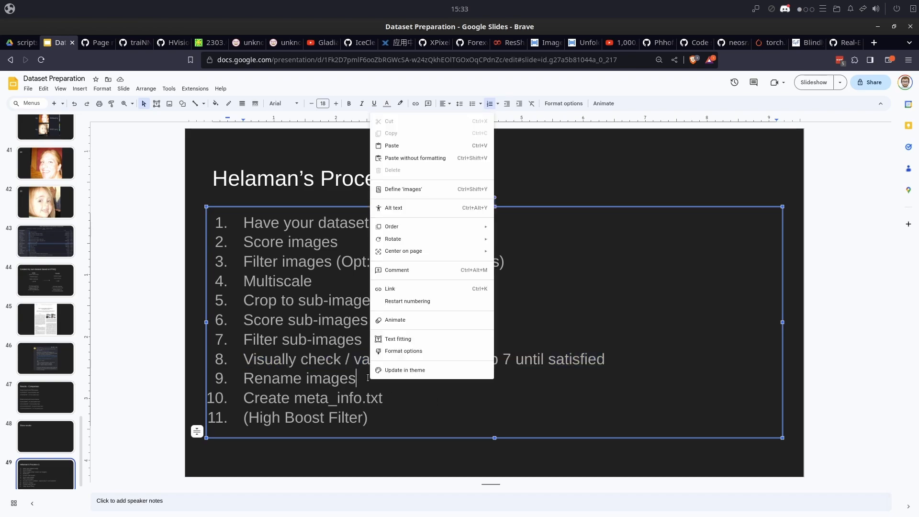
click(345, 382)
drag(357, 379, 242, 379)
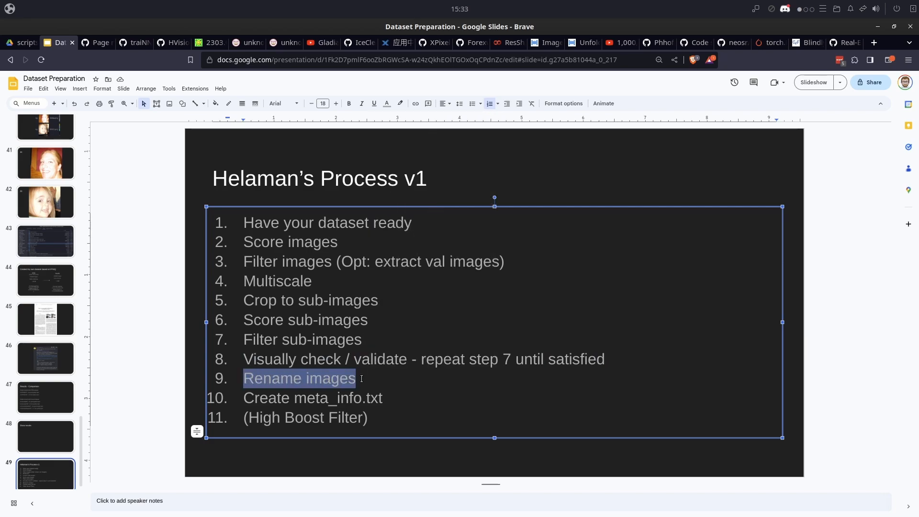
click(373, 372)
- Switch back to the file manager, look into dataset_filtered_multiscale_sub_filtered and return to the youtube folder
key(alt+Tab)
double_click(552, 184)
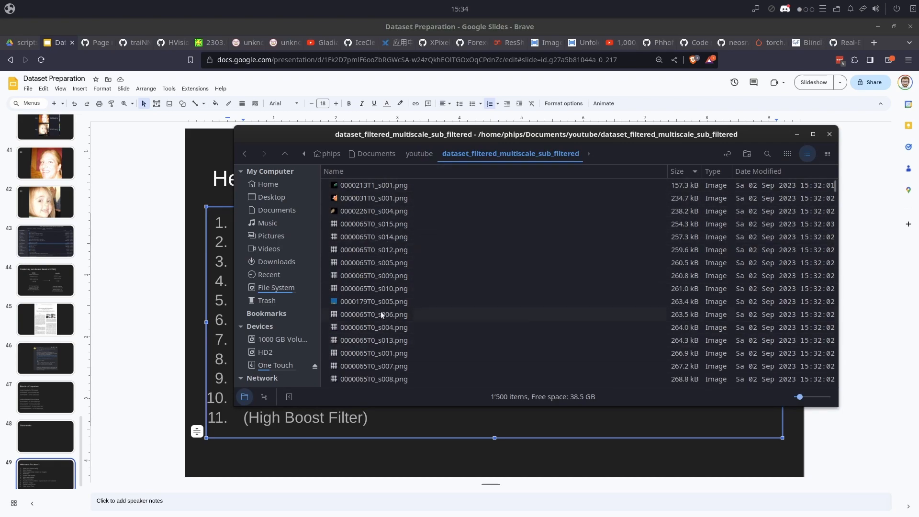
click(423, 152)
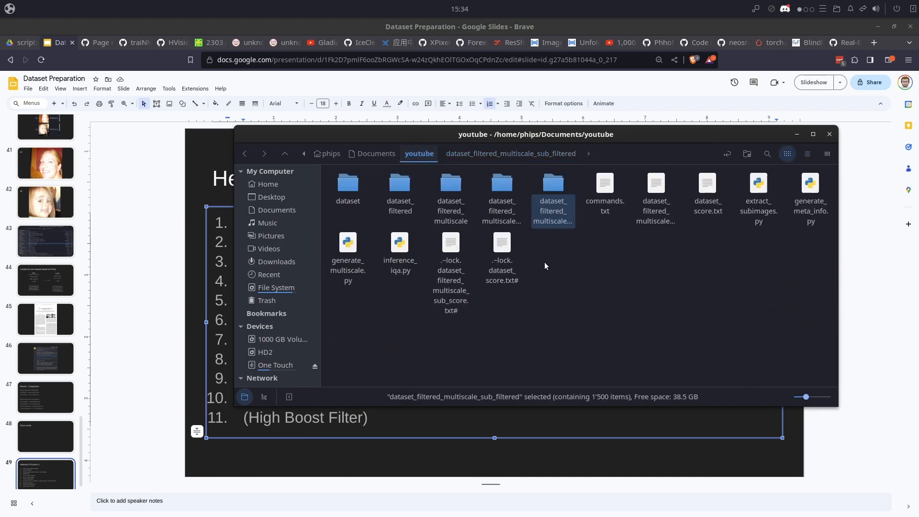
- Rename the dataset_filtered_multiscale_sub_filtered folder to dataset_final
right_click(553, 212)
click(591, 356)
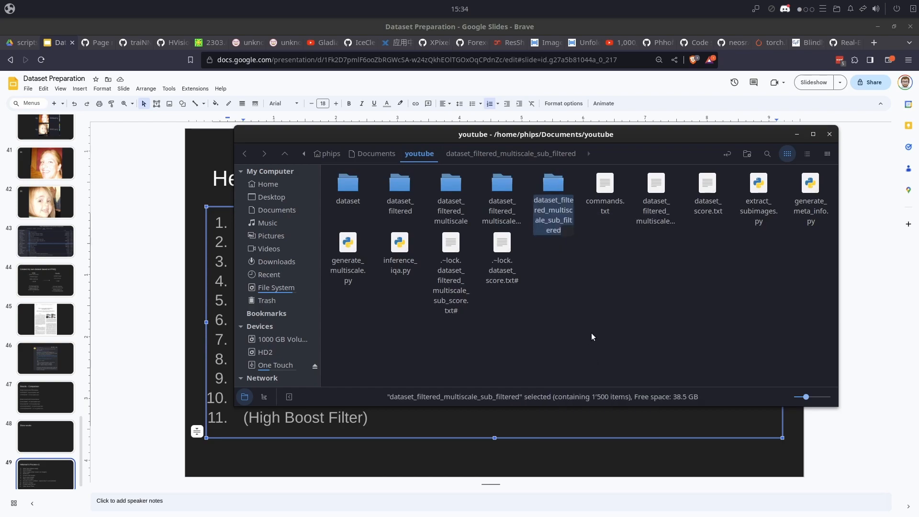
text(data)
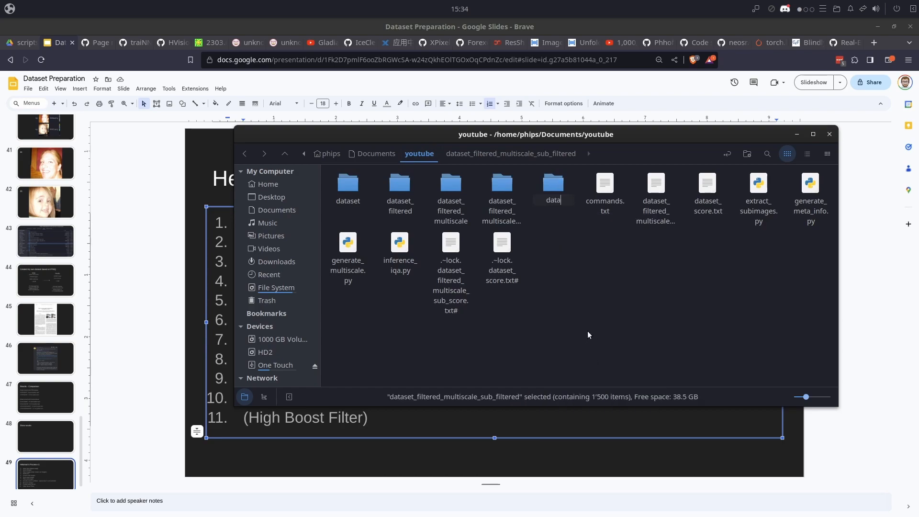
text(set_final)
key(Return)
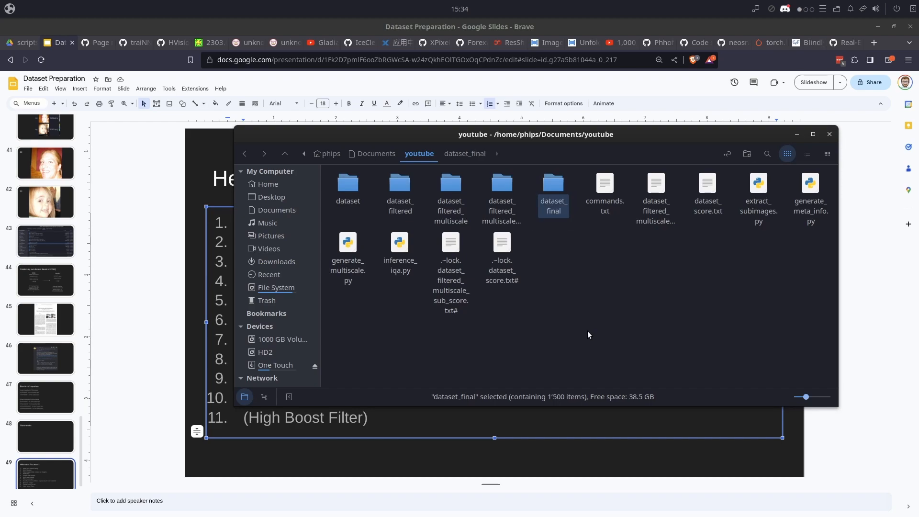
- Launch KRename and add all images from the Documents/youtube/dataset_final folder to its file list
drag(528, 137, 608, 143)
key(super)
text(kre)
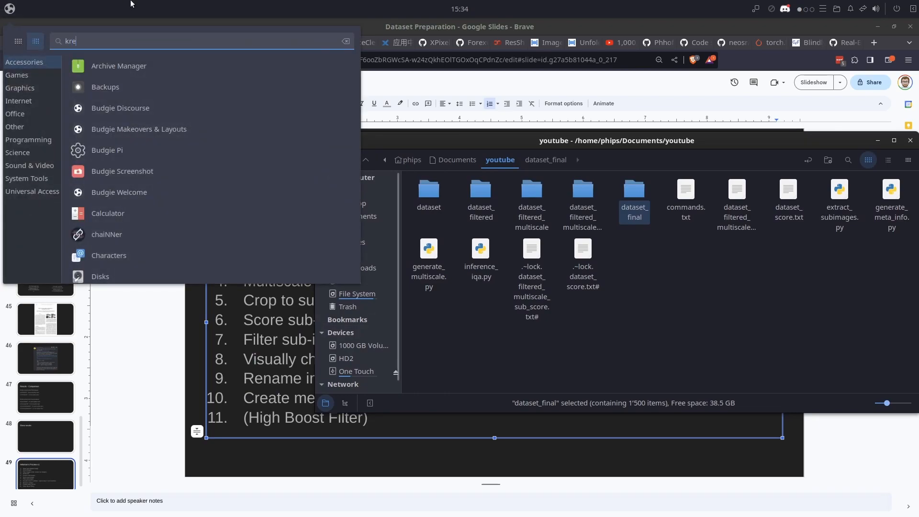
key(Escape)
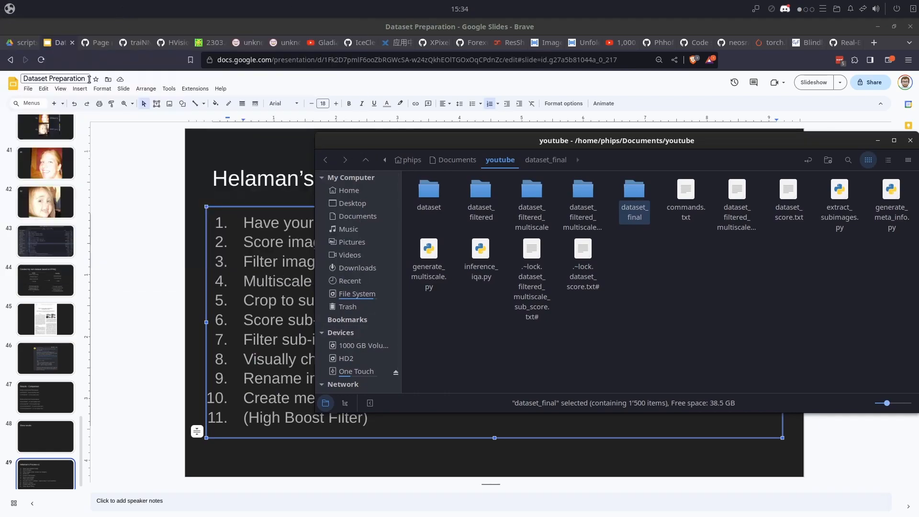
click(245, 71)
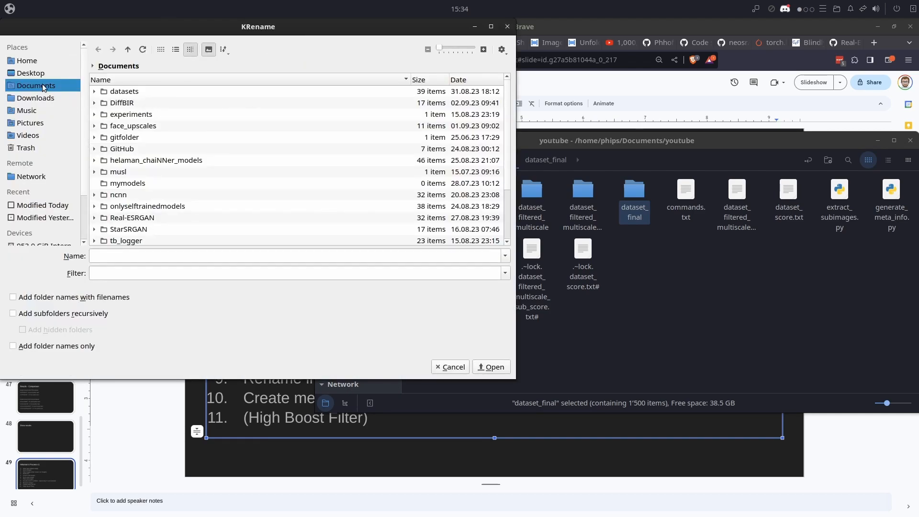
scroll(155, 170, down, 2)
double_click(134, 216)
double_click(146, 135)
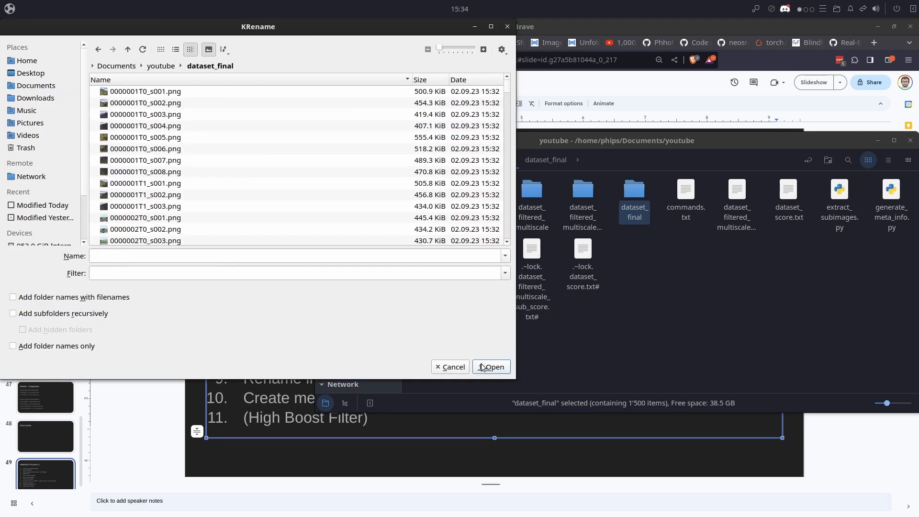
key(ctrl+a)
key(Return)
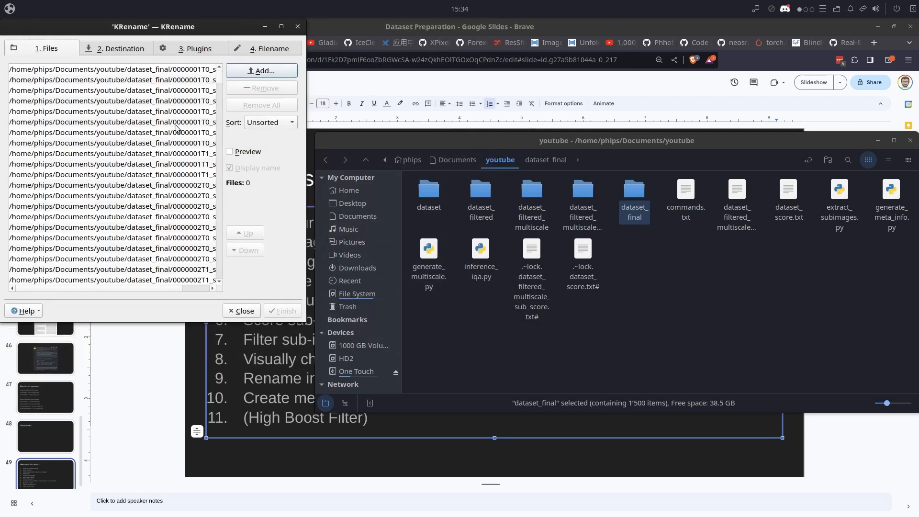
- Rename all listed images with the custom filename #{0;1}, keeping the original extension, and close KRename when done
click(175, 155)
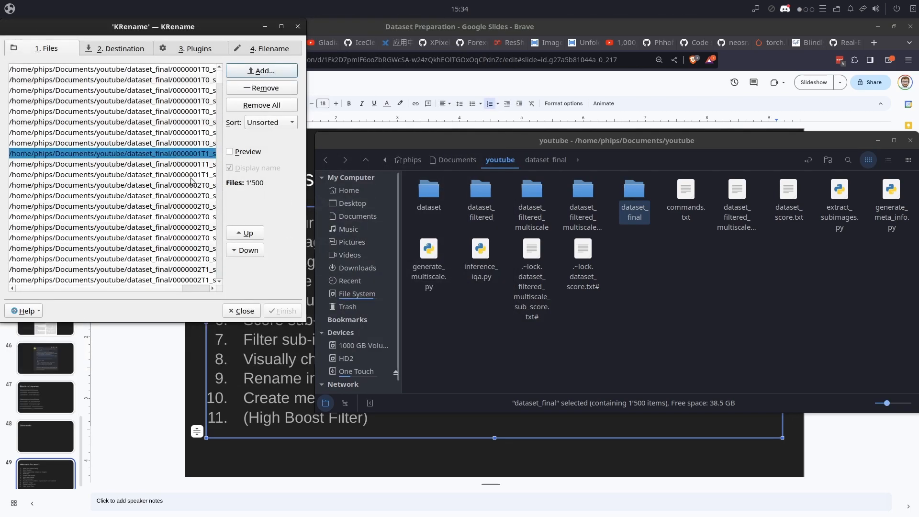
click(118, 52)
click(188, 53)
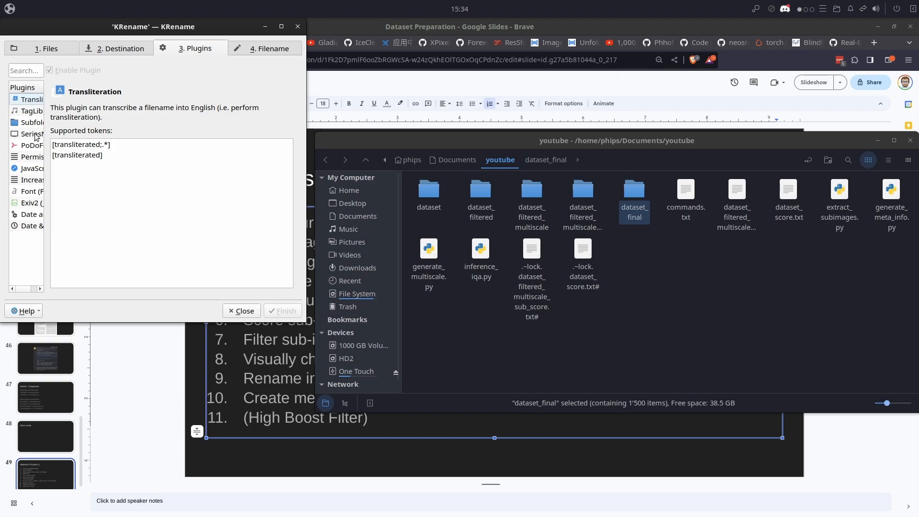
click(270, 54)
click(99, 146)
click(95, 202)
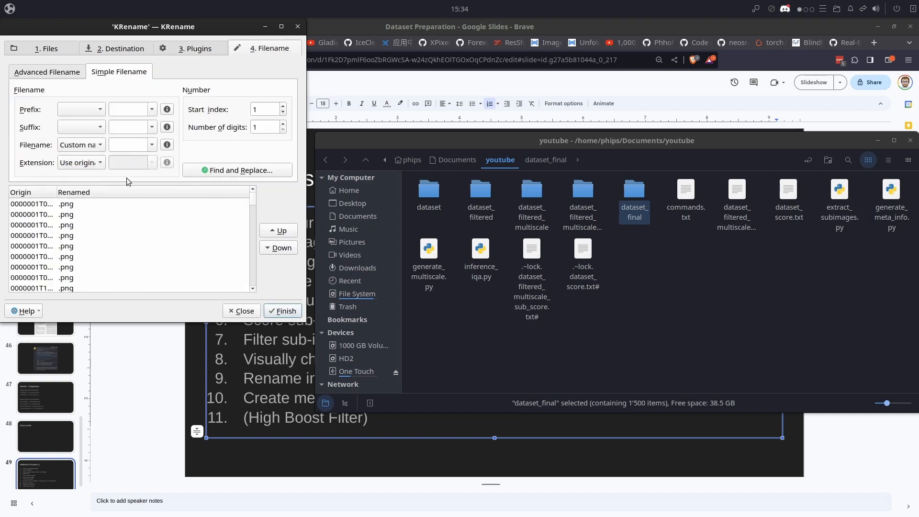
click(152, 145)
click(140, 158)
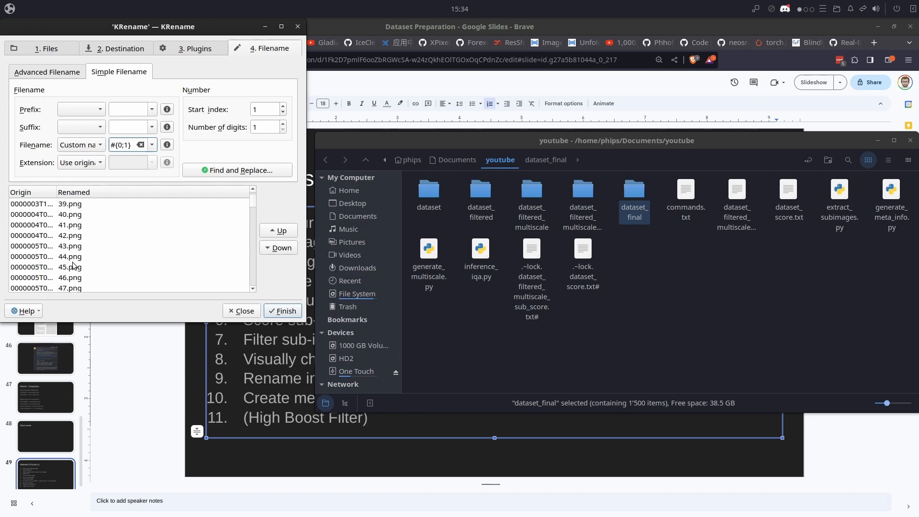
click(289, 310)
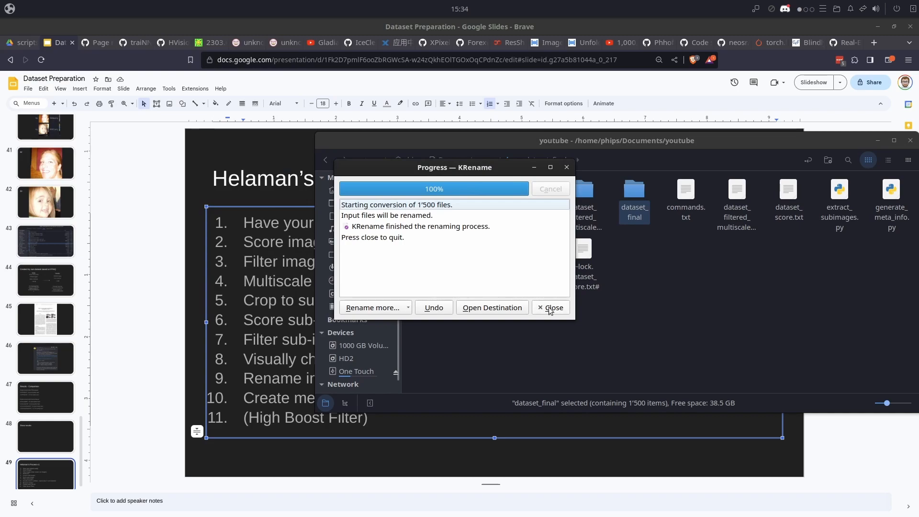
click(549, 308)
- Check the renamed images in dataset_final sorted by name and return to the youtube folder
double_click(633, 197)
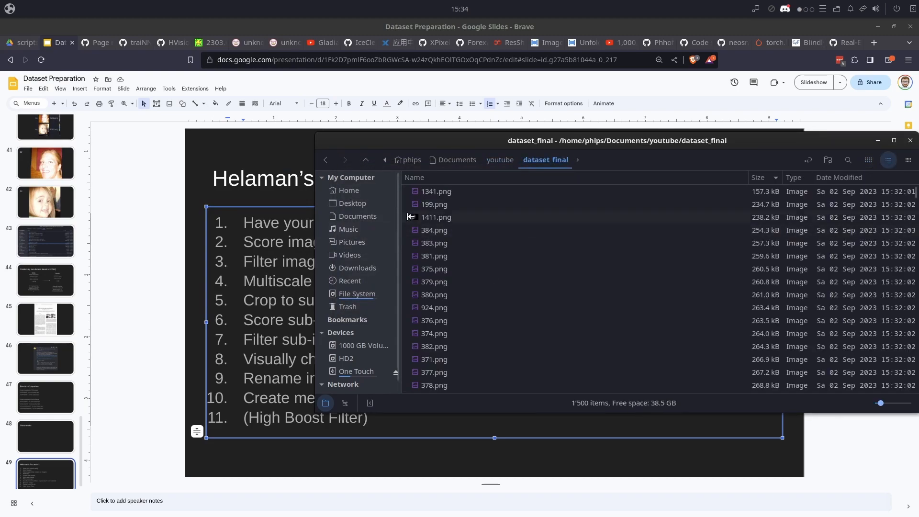
click(550, 178)
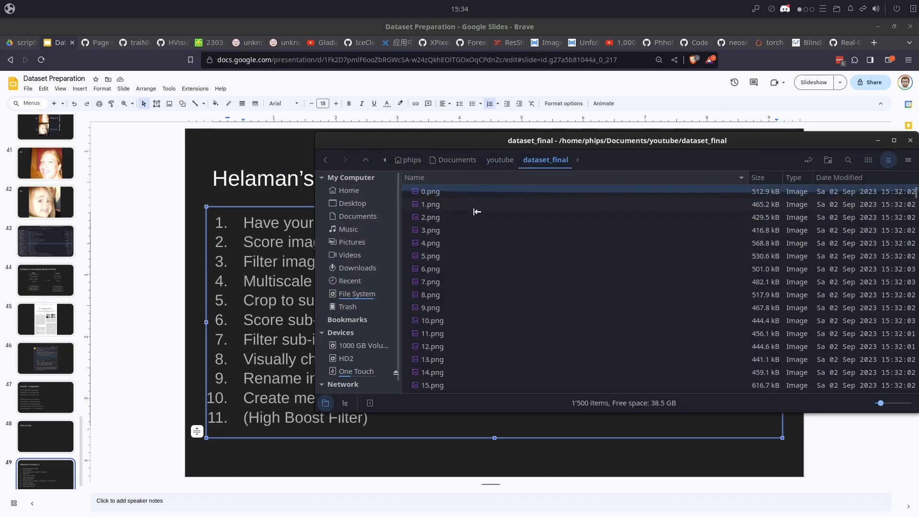
click(500, 160)
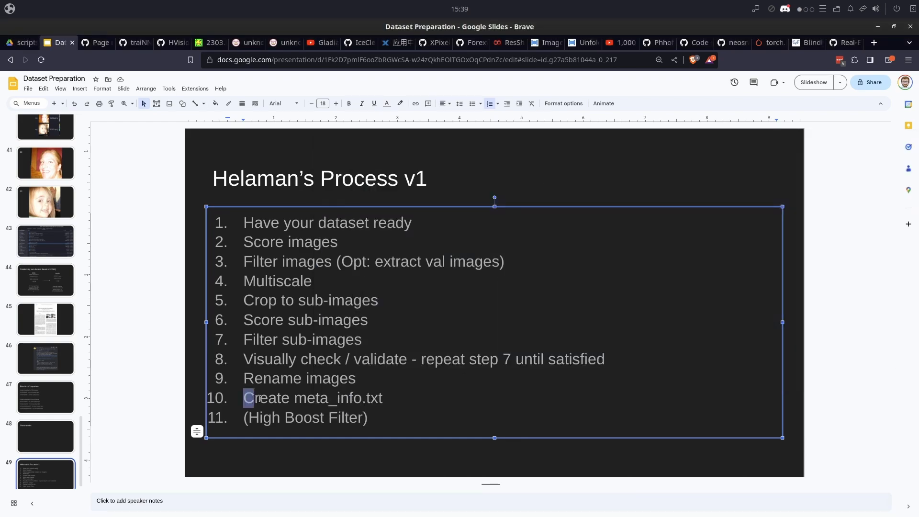
- Highlight item 10, "Create meta_info.txt", in the process list and bring up commands.txt in the text editor
drag(259, 399, 371, 399)
key(alt+Tab)
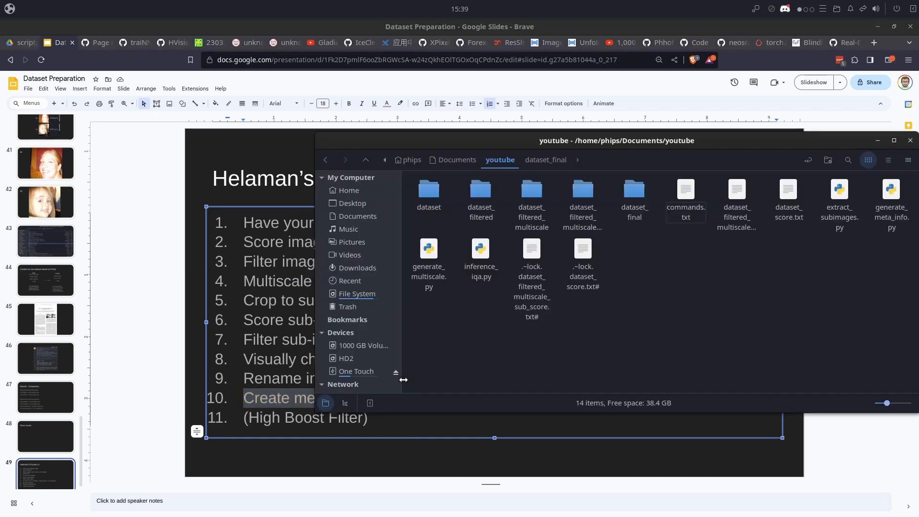
key(alt+Tab)
key(alt+Tab)
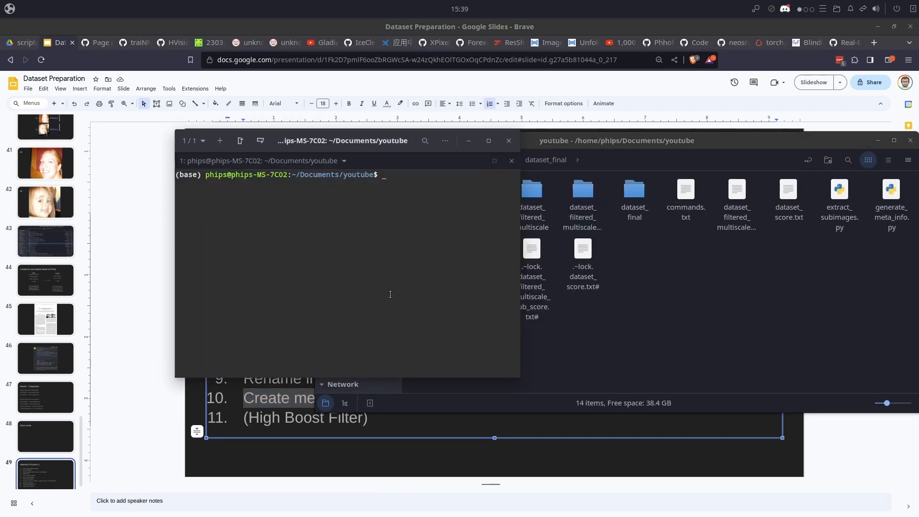
key(alt+Tab)
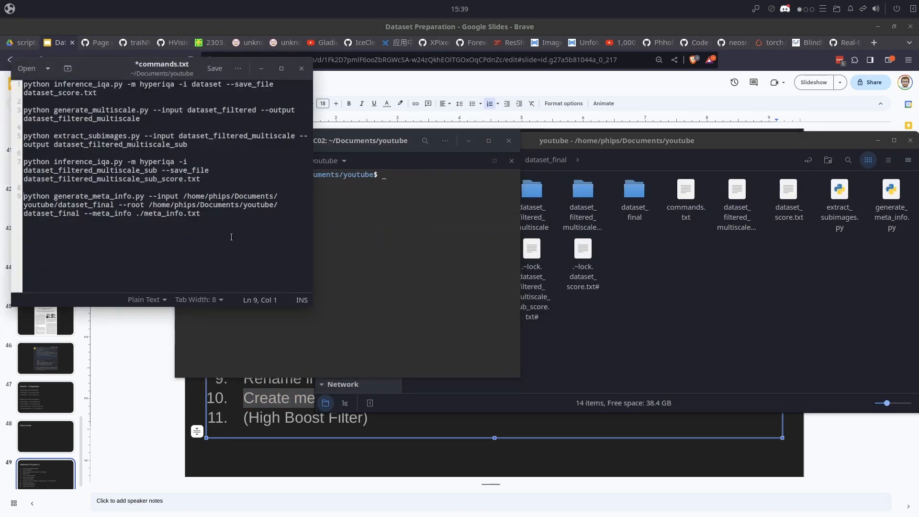
- Copy the generate_meta_info.py command for dataset_final from commands.txt and run it in the terminal to write ./meta_info.txt
drag(200, 214, 24, 196)
key(super+c)
key(alt+Tab)
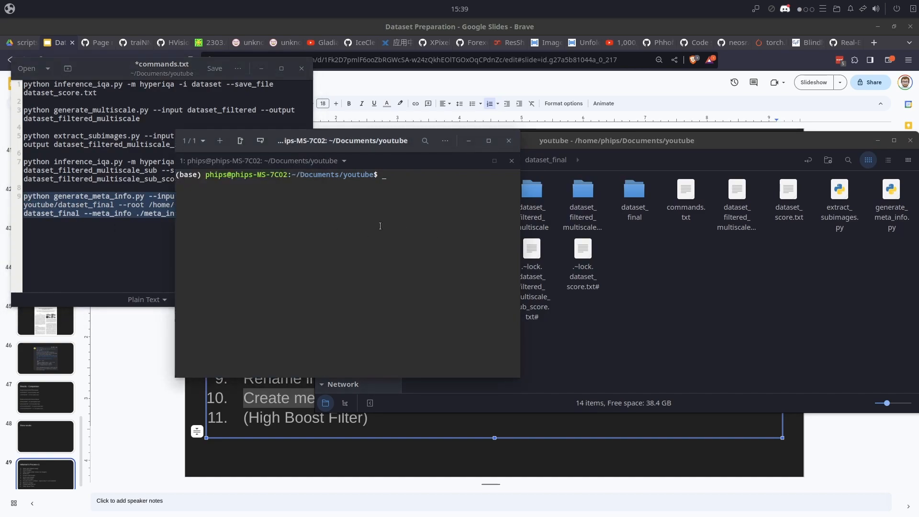
right_click(332, 230)
click(362, 283)
key(Return)
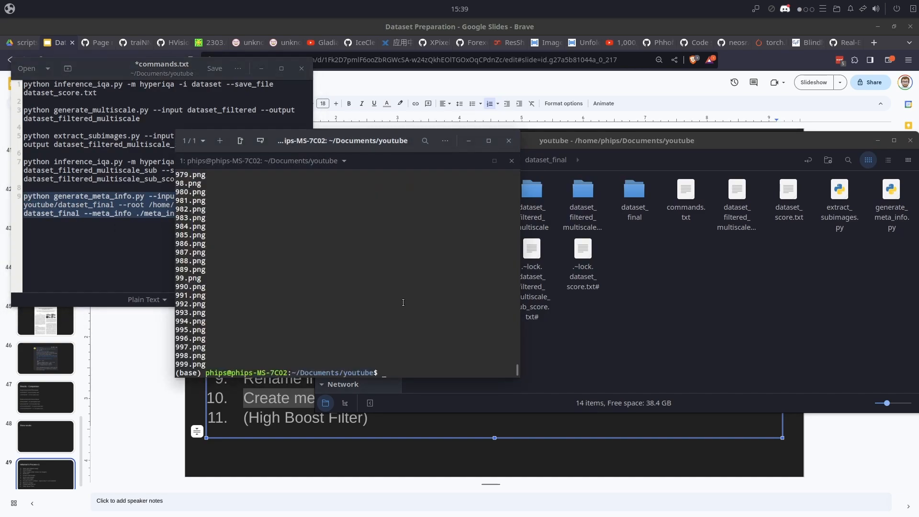
- Look through the generated meta_info.txt, close it, and select it together with the dataset_final folder in the file manager
click(582, 325)
double_click(530, 271)
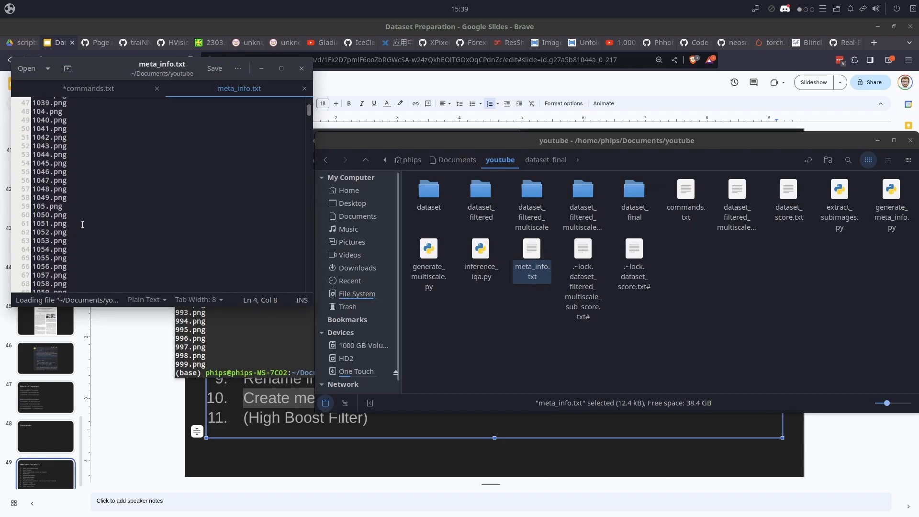
click(305, 88)
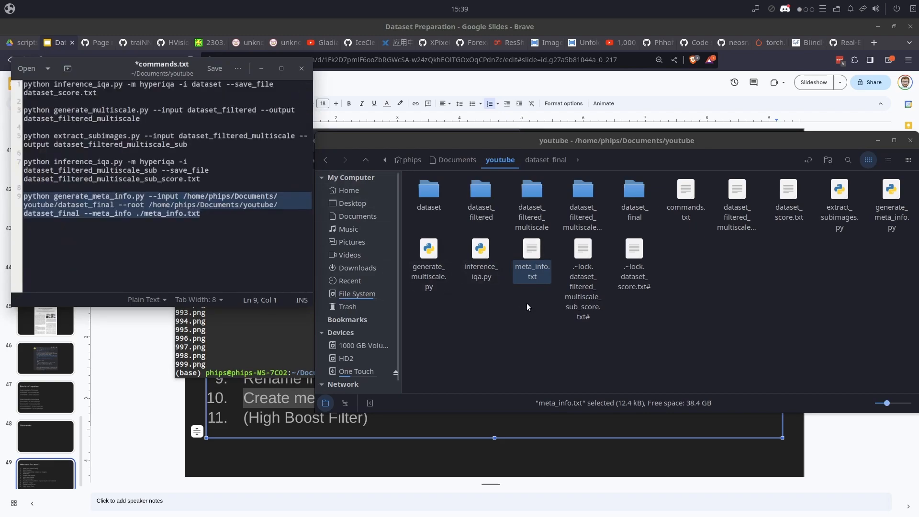
click(614, 338)
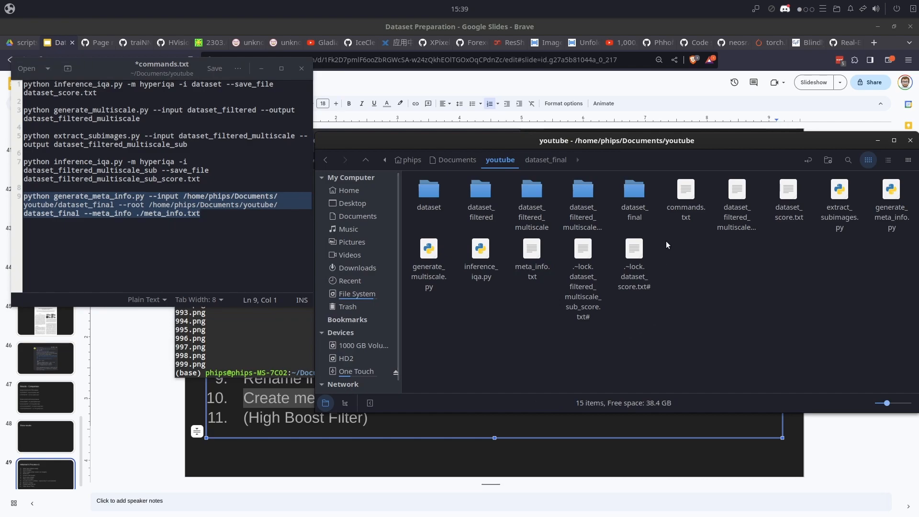
click(642, 211)
ctrl+click(533, 273)
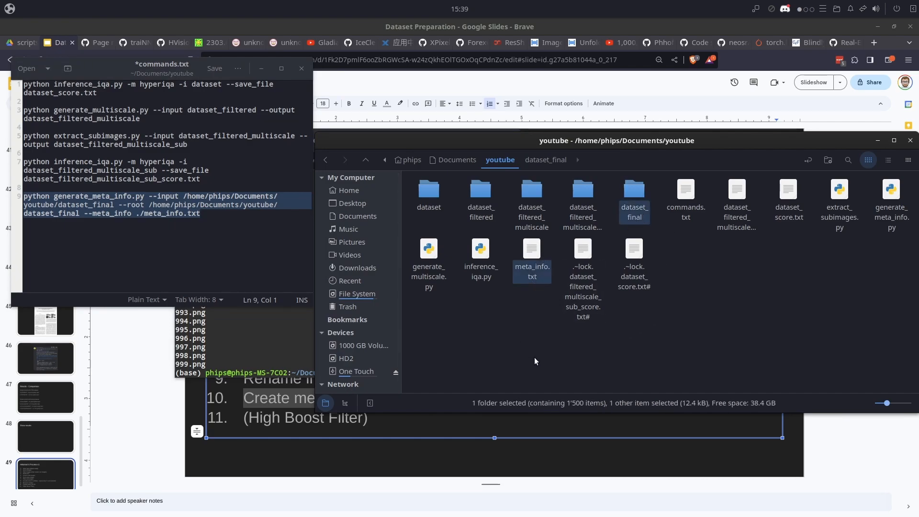
- Return to the process list slide at the High Boost Filter item and launch chaiNNer
click(134, 421)
click(338, 418)
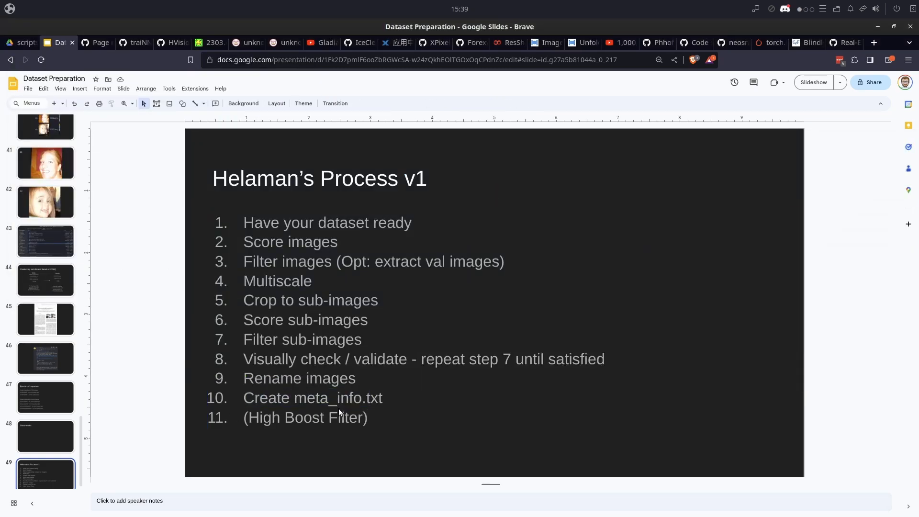
click(21, 5)
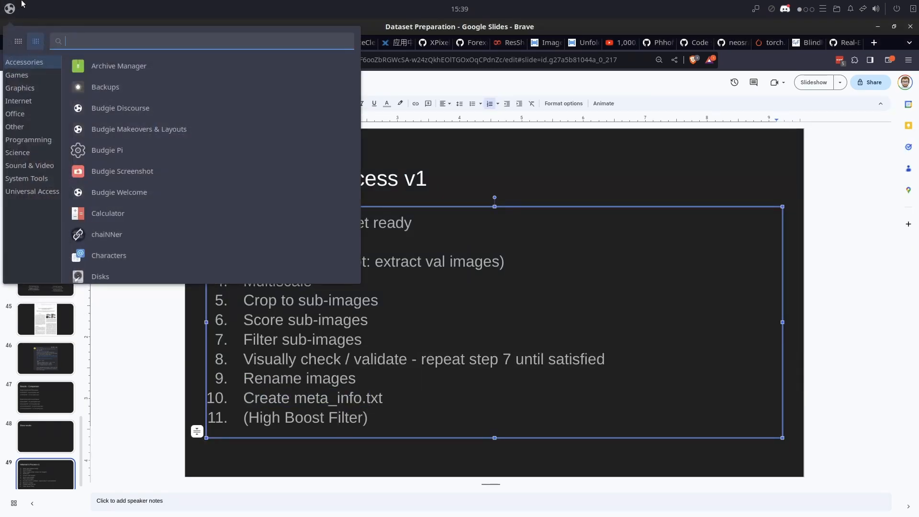
text(chain)
key(Return)
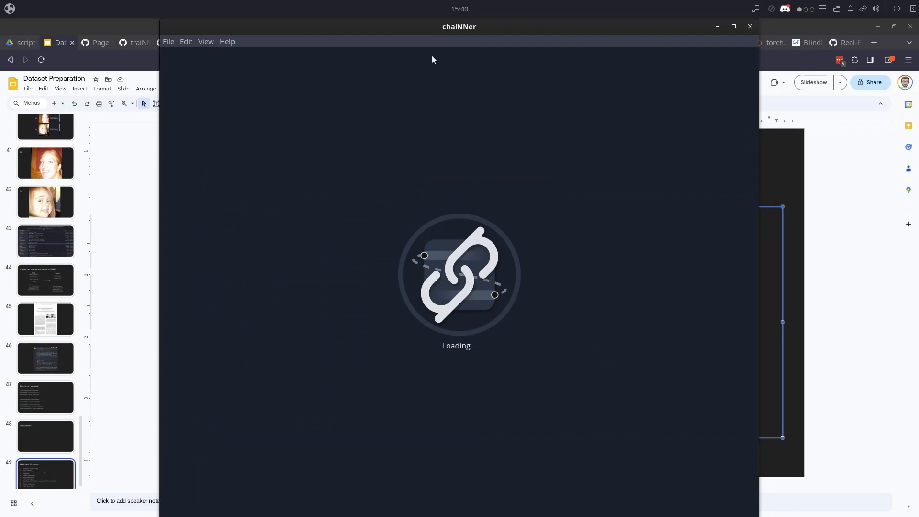
- Add an Image File Iterator node with Documents/youtube/dataset_final as its base directory and Recursive turned off
scroll(226, 291, down, 2)
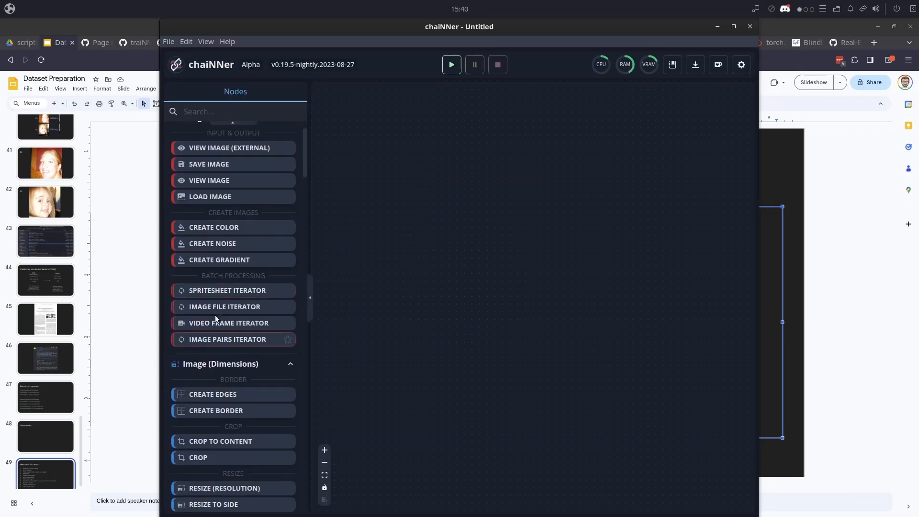
drag(209, 309, 479, 271)
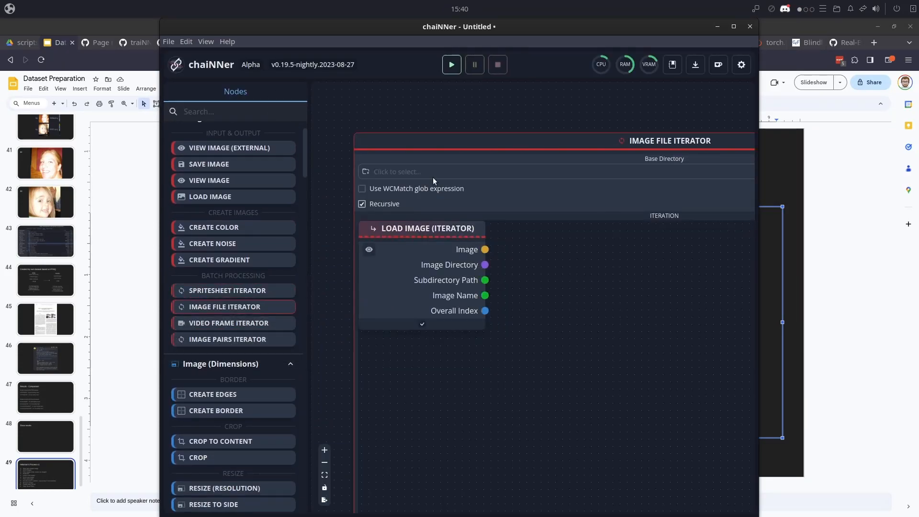
click(433, 173)
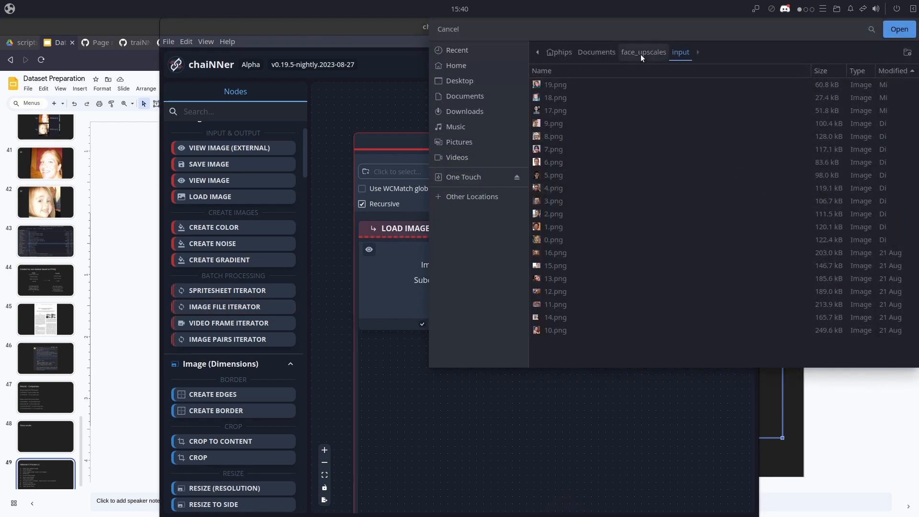
click(596, 53)
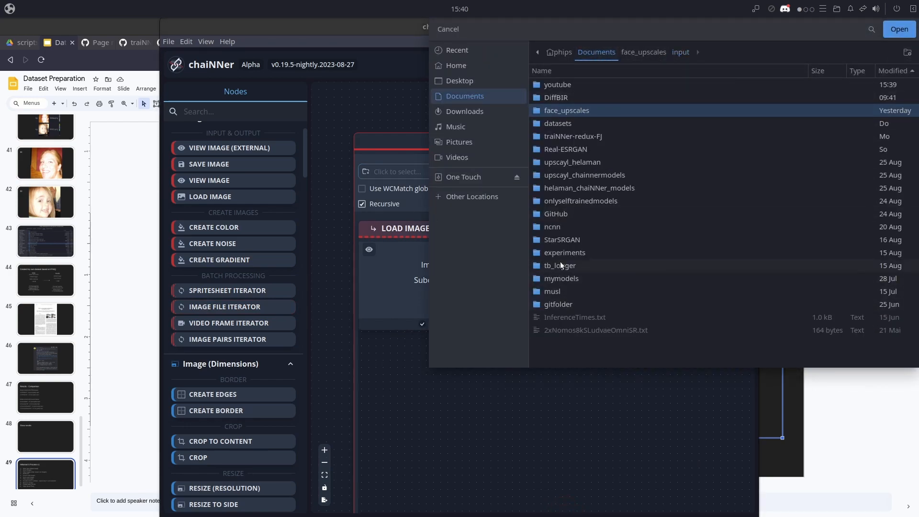
double_click(561, 89)
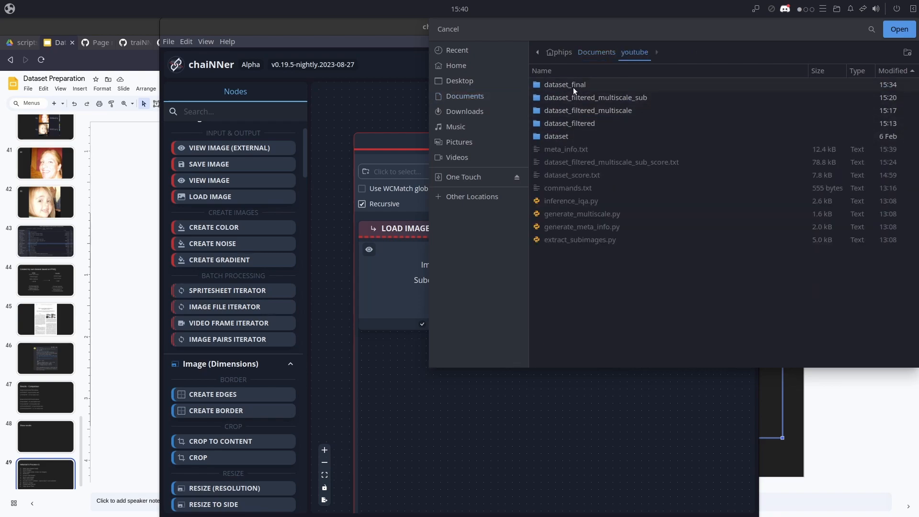
double_click(573, 86)
click(889, 31)
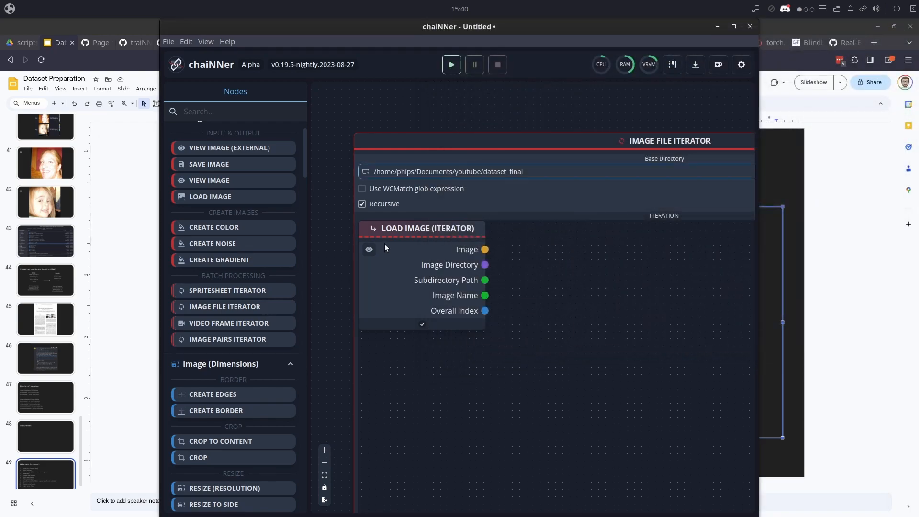
scroll(379, 278, down, 5)
click(362, 251)
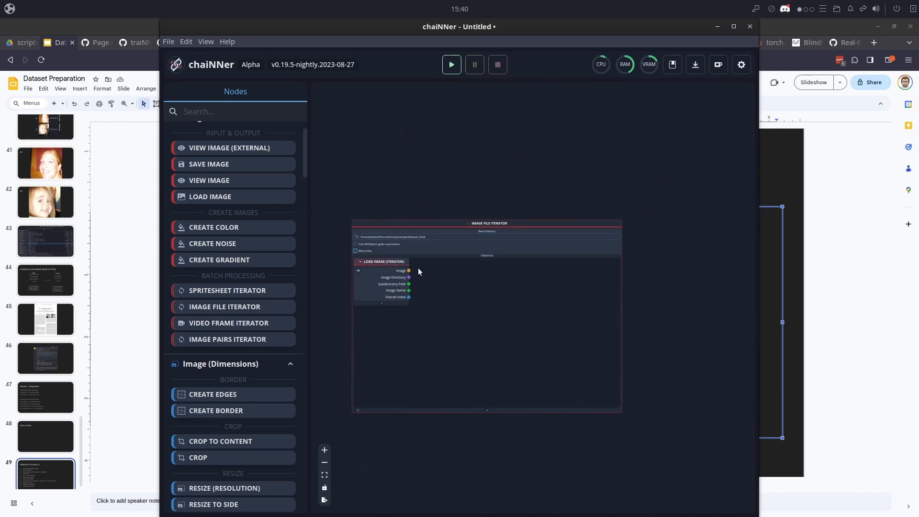
- Add a High Boost Filter node fed by the Load Image (Iterator) image output and turn on Contrast Adaptive
drag(435, 292, 432, 293)
text(shar)
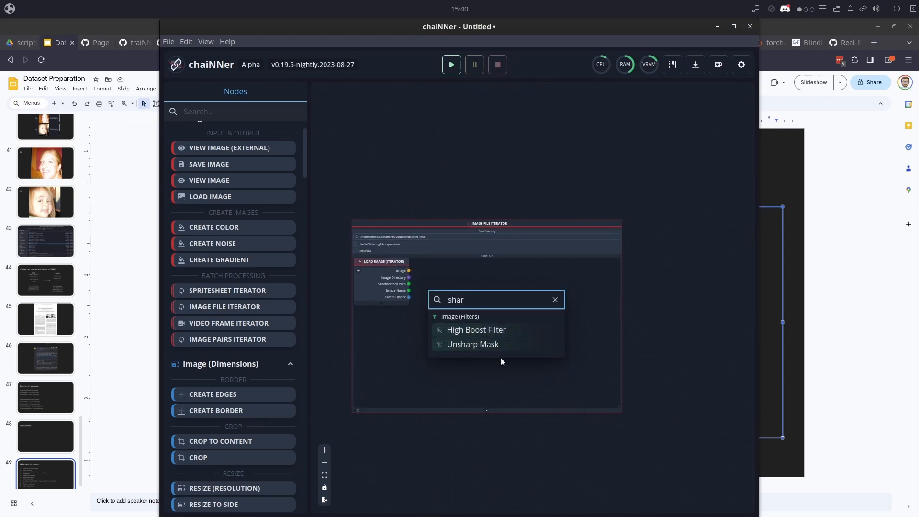
click(493, 329)
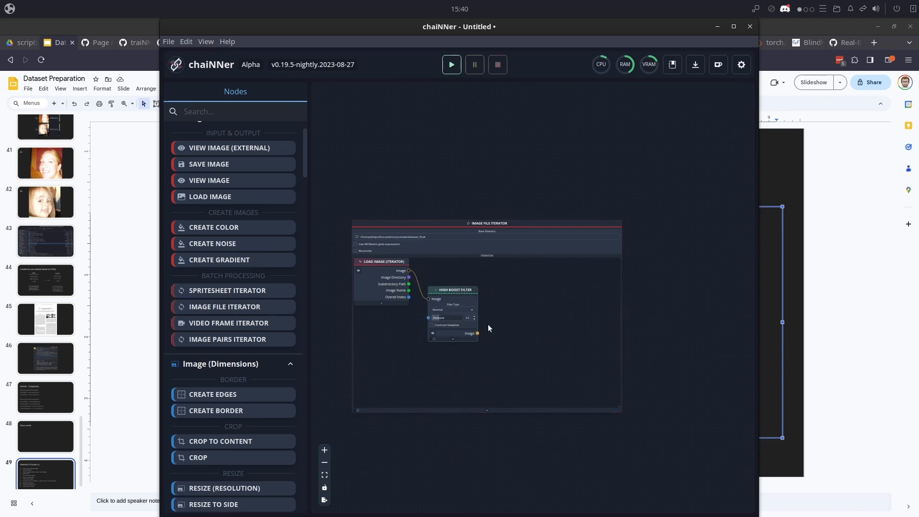
scroll(484, 329, up, 5)
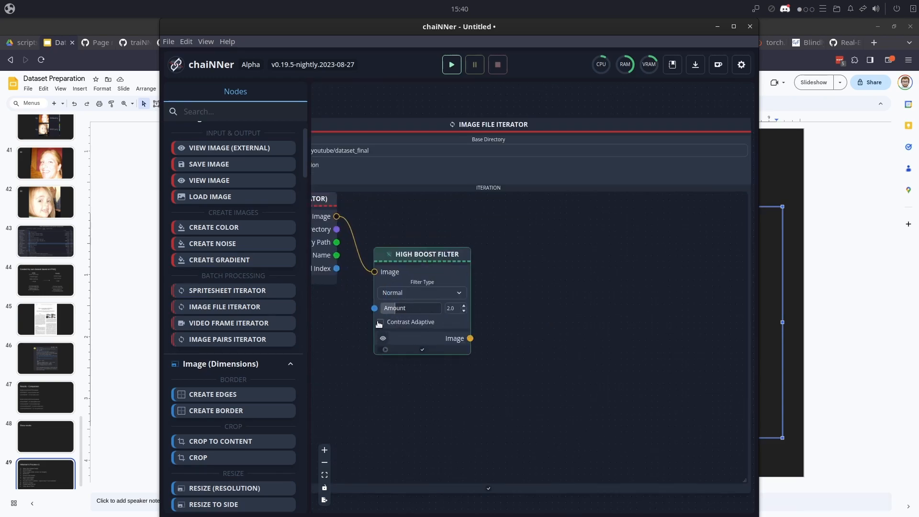
click(380, 319)
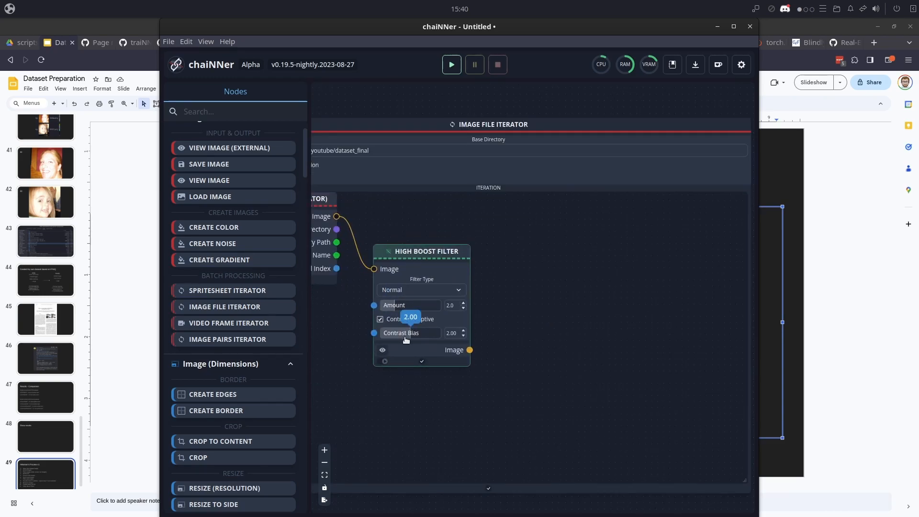
- Attach a Save Image node to the High Boost Filter output, with a new Documents/youtube/dataset_final_sharp folder as its base directory
drag(470, 350, 508, 262)
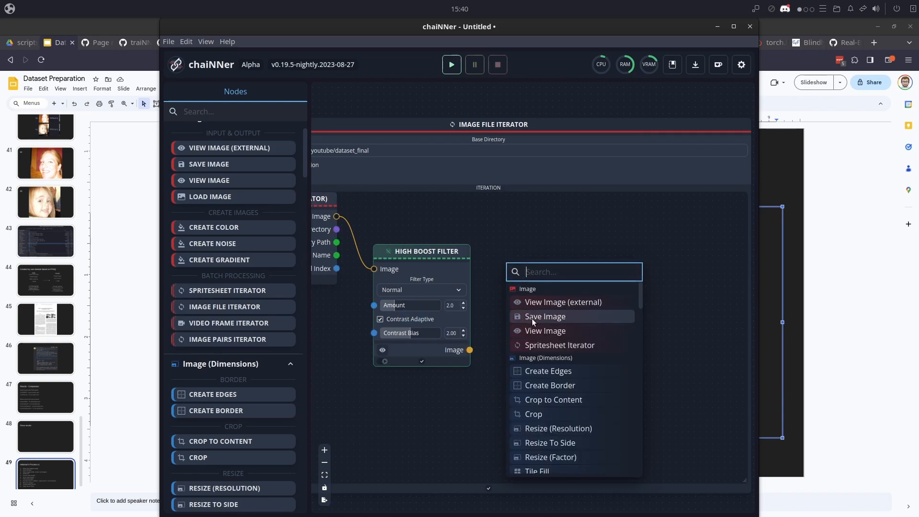
click(559, 318)
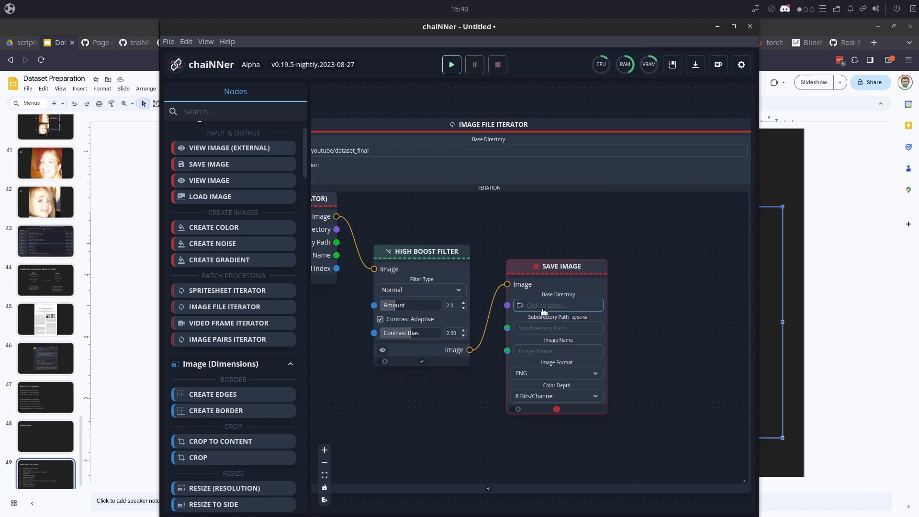
click(544, 306)
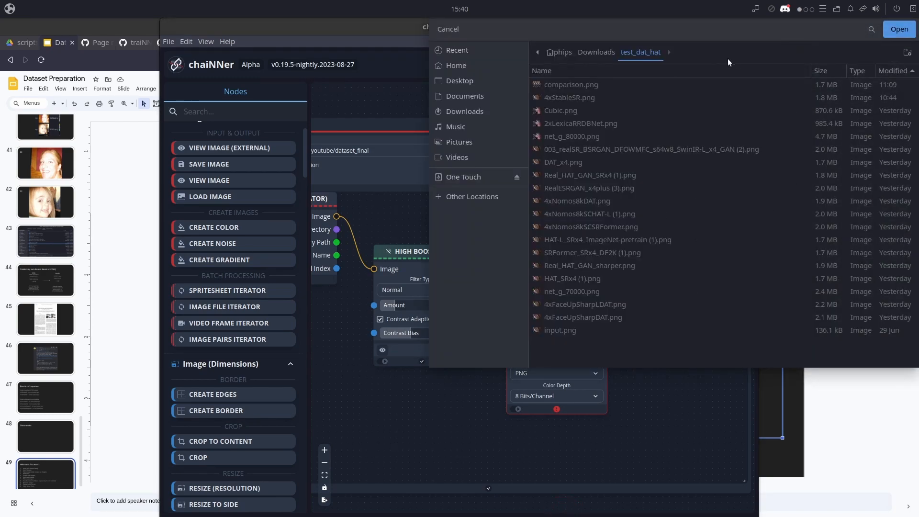
click(462, 97)
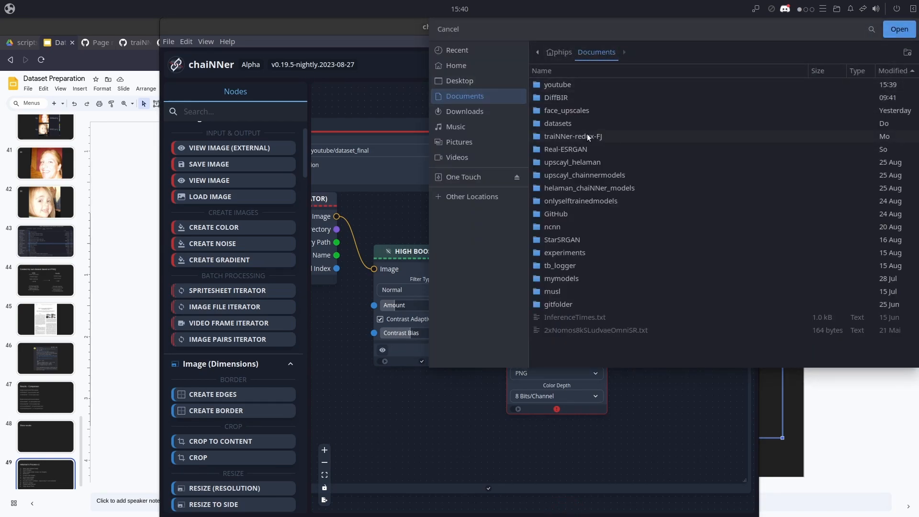
double_click(561, 85)
click(907, 51)
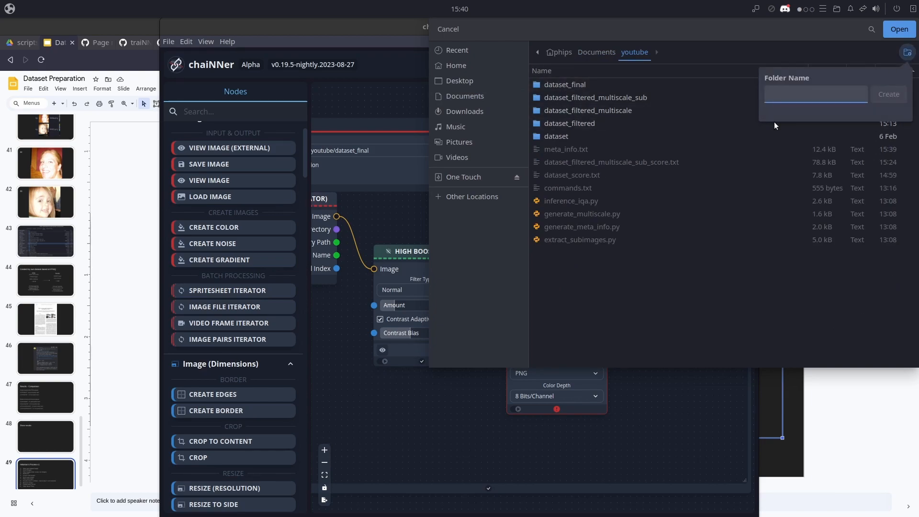
text(dataset_final_sharp)
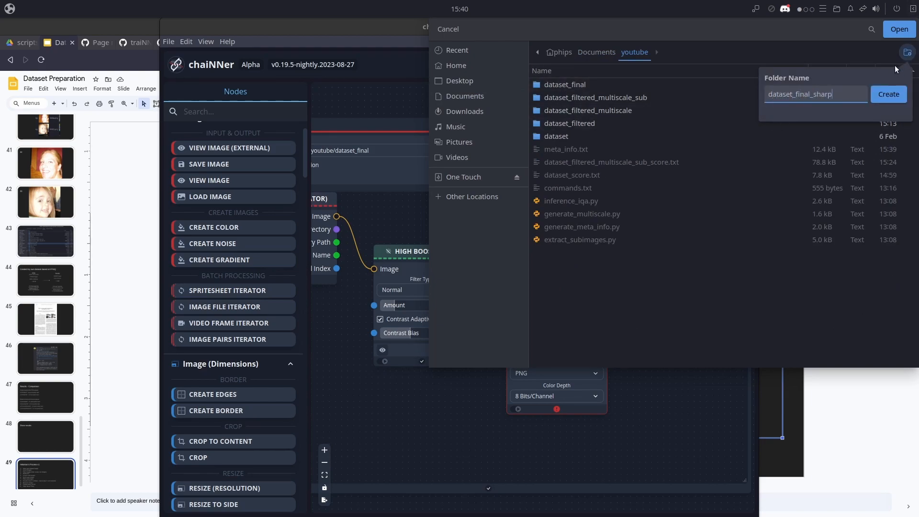
click(890, 93)
click(900, 31)
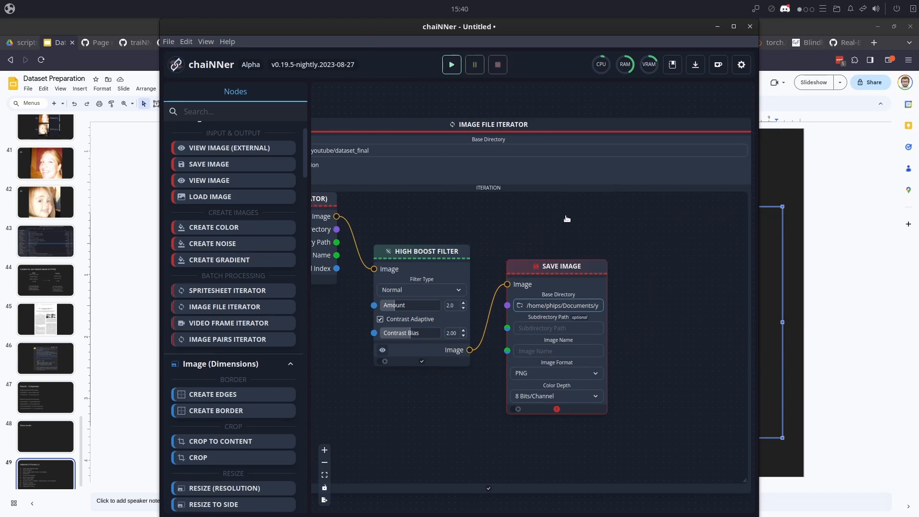
- Connect the iterator's Image Name output to the Save Image node's Image Name, run the chain, and close chaiNNer
drag(337, 255, 508, 351)
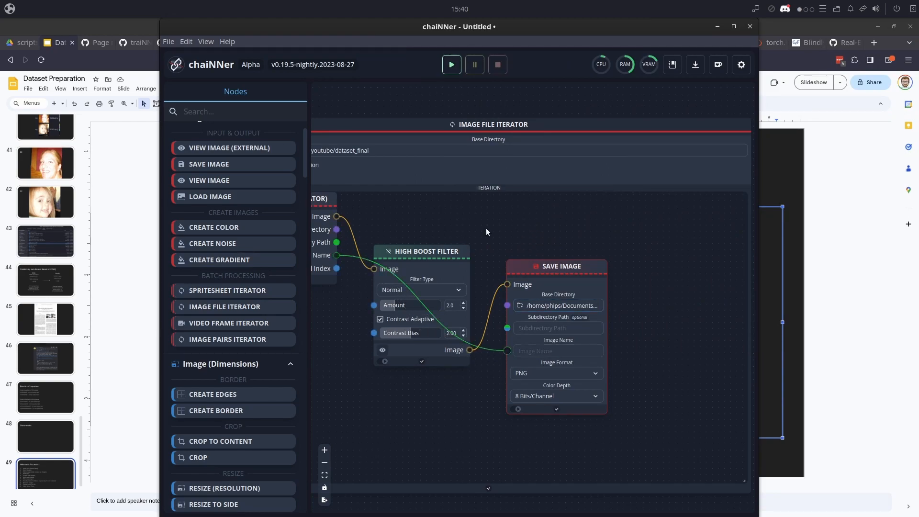
click(452, 64)
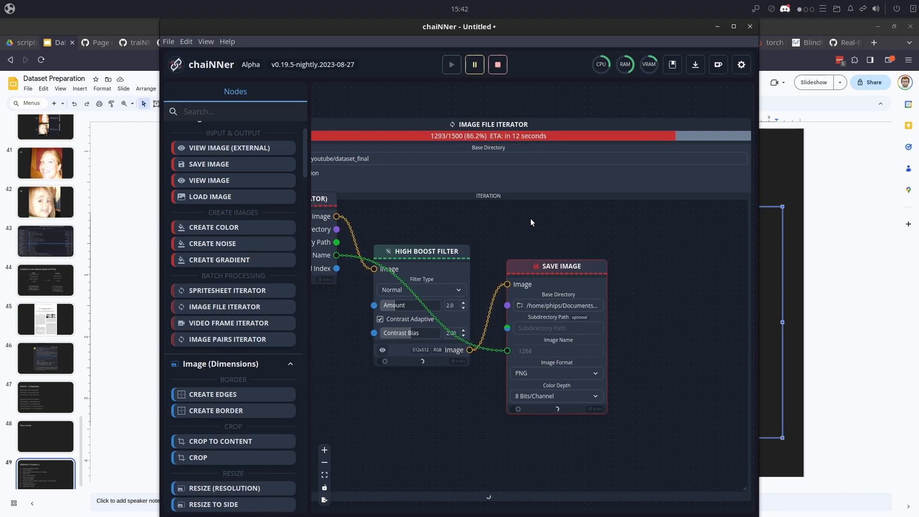
click(750, 27)
click(469, 226)
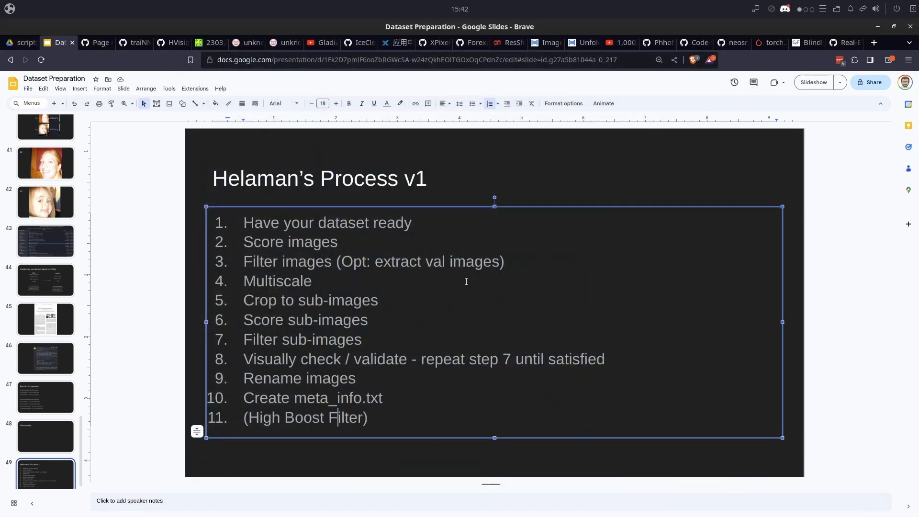
- Switch to the file manager and select dataset_final together with meta_info.txt, and after that dataset_final_sharp together with meta_info.txt
key(alt+Tab)
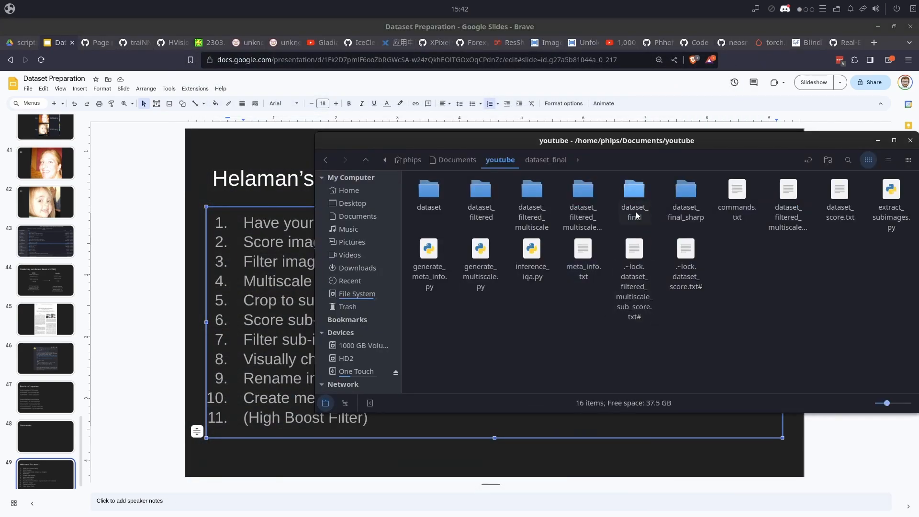
click(634, 204)
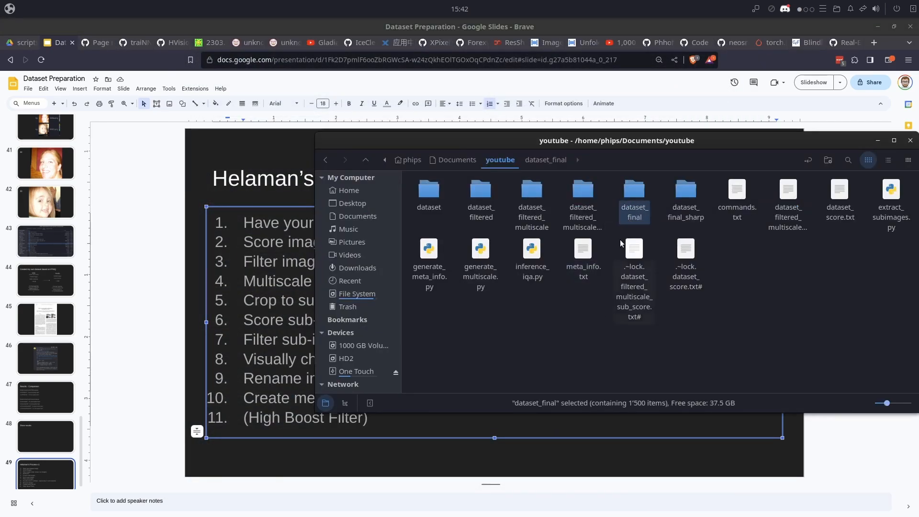
ctrl+click(584, 269)
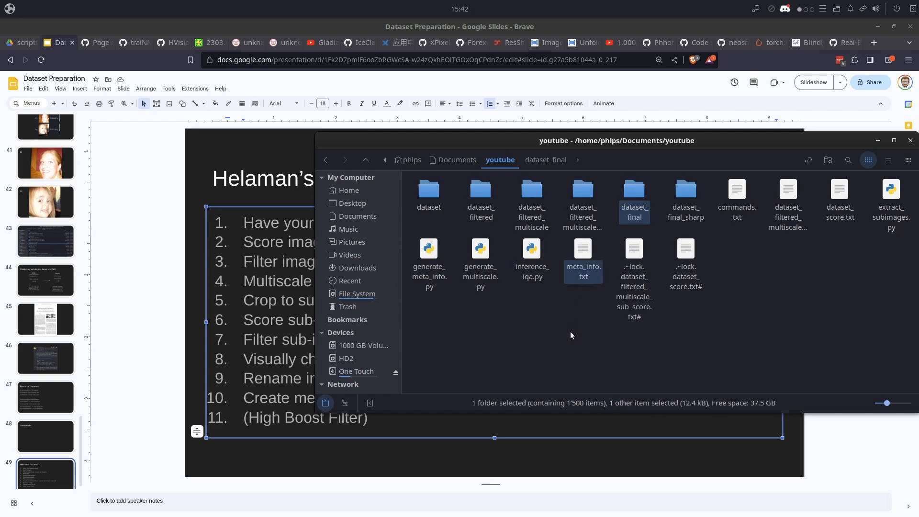
click(681, 215)
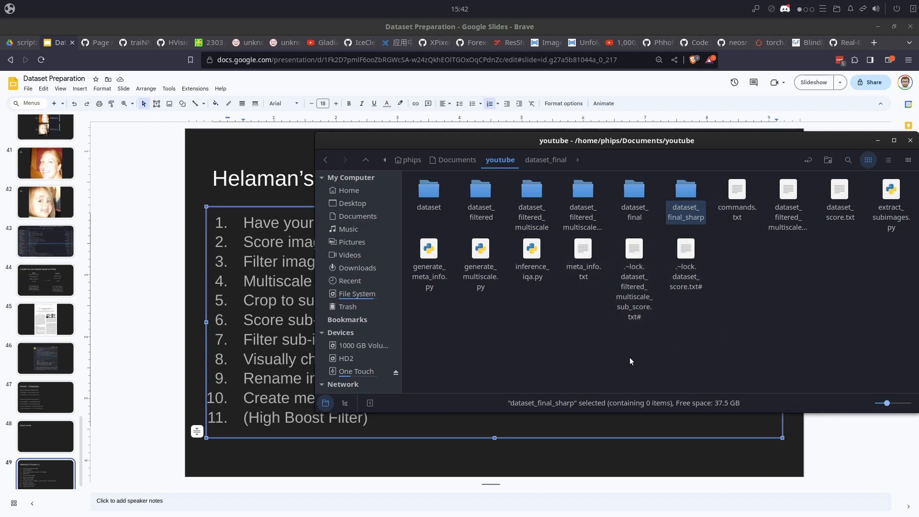
ctrl+click(582, 274)
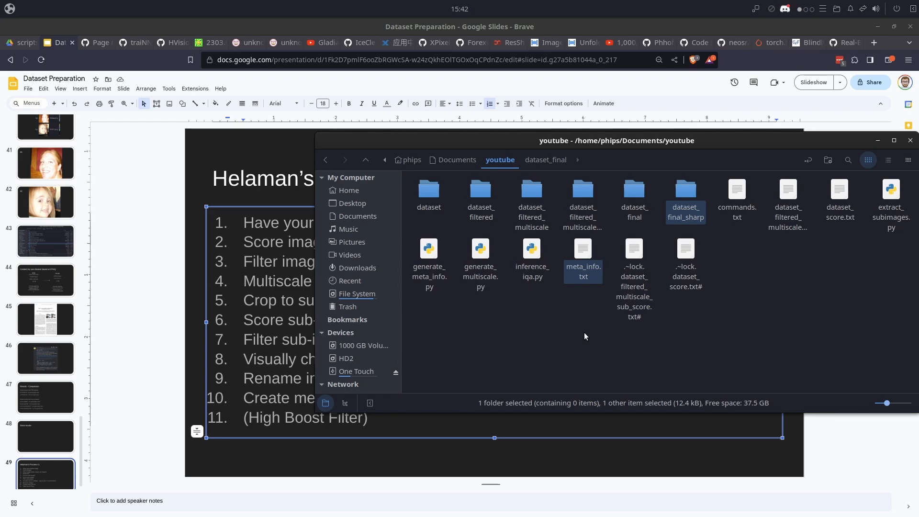
key(super+d)
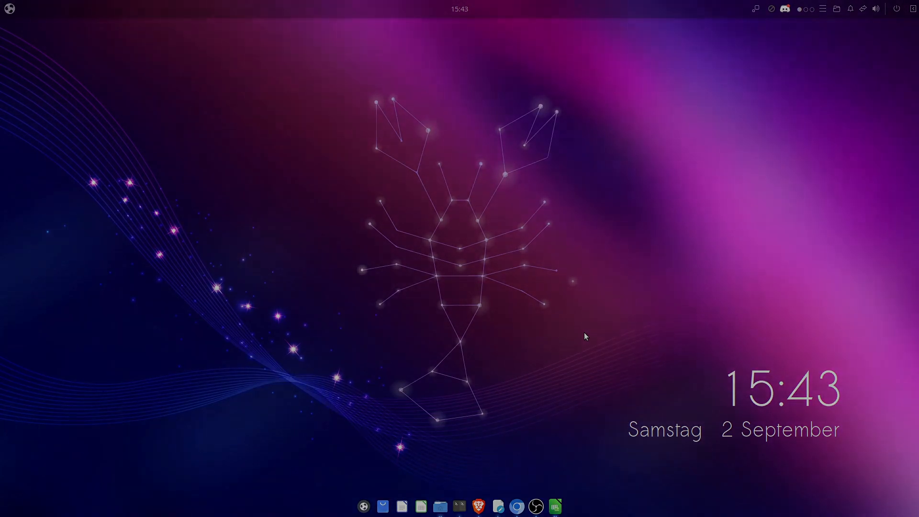
click(536, 507)
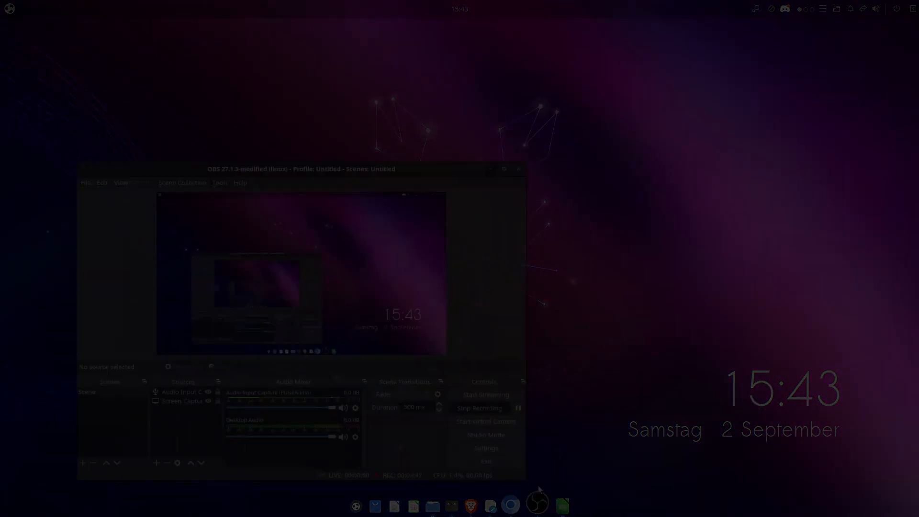